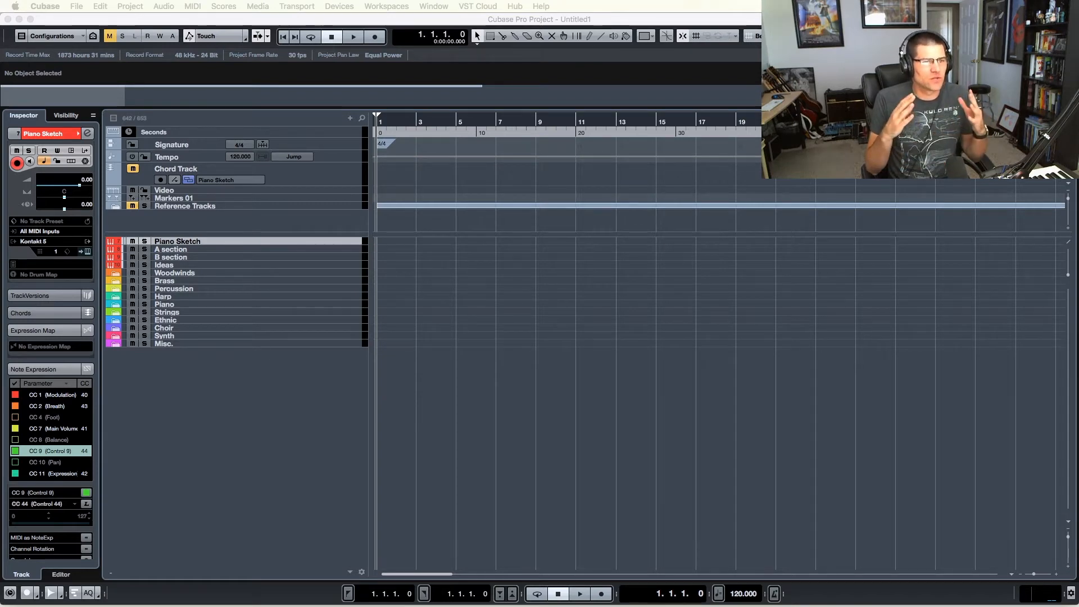
Expand the Reference Tracks folder and enlarge the upper track area so all its reference songs fit.
{"action": "left_click", "coordinate": [858, 434]}
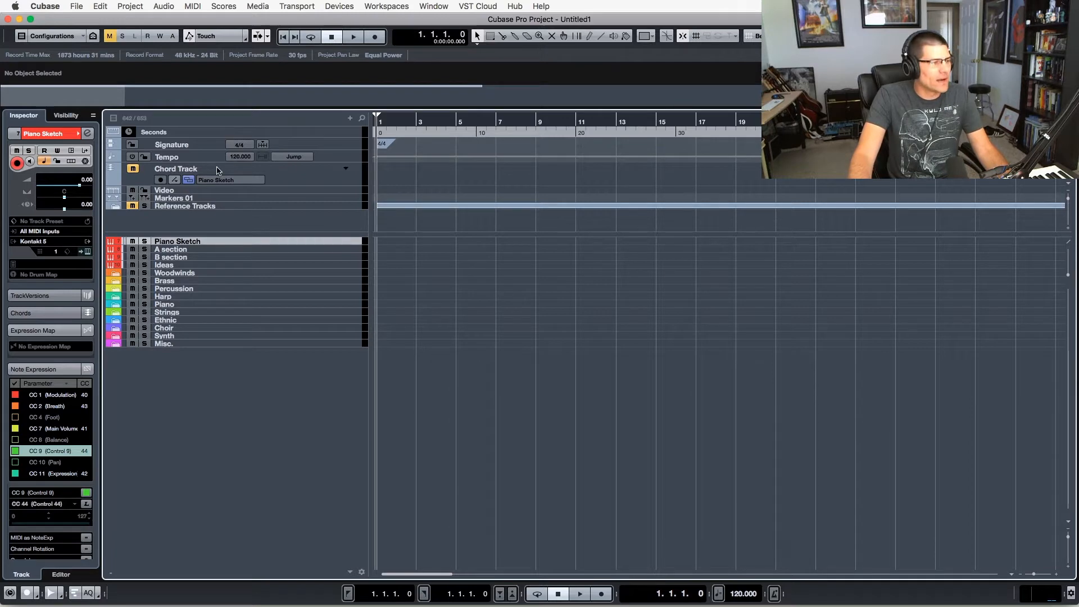
{"action": "left_click", "coordinate": [115, 207]}
{"action": "mouse_move", "coordinate": [201, 241]}
{"action": "left_mouse_down"}
{"action": "mouse_move", "coordinate": [199, 320]}
{"action": "mouse_move", "coordinate": [198, 307]}
{"action": "left_mouse_up"}
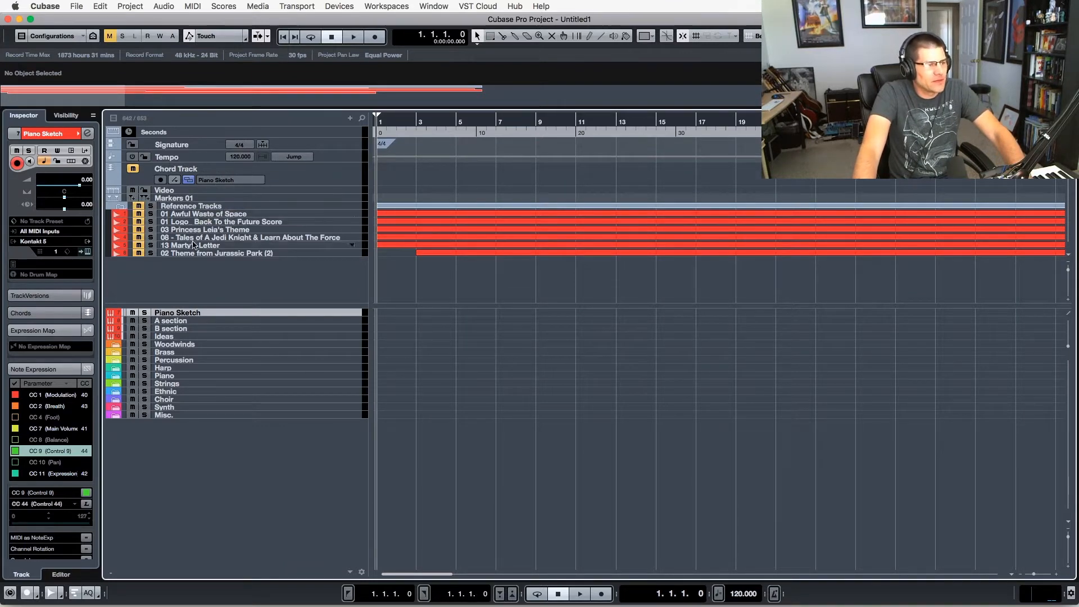
View the available file import options without choosing one, and collapse the Reference Tracks folder.
{"action": "left_click", "coordinate": [75, 6]}
{"action": "mouse_move", "coordinate": [107, 158]}
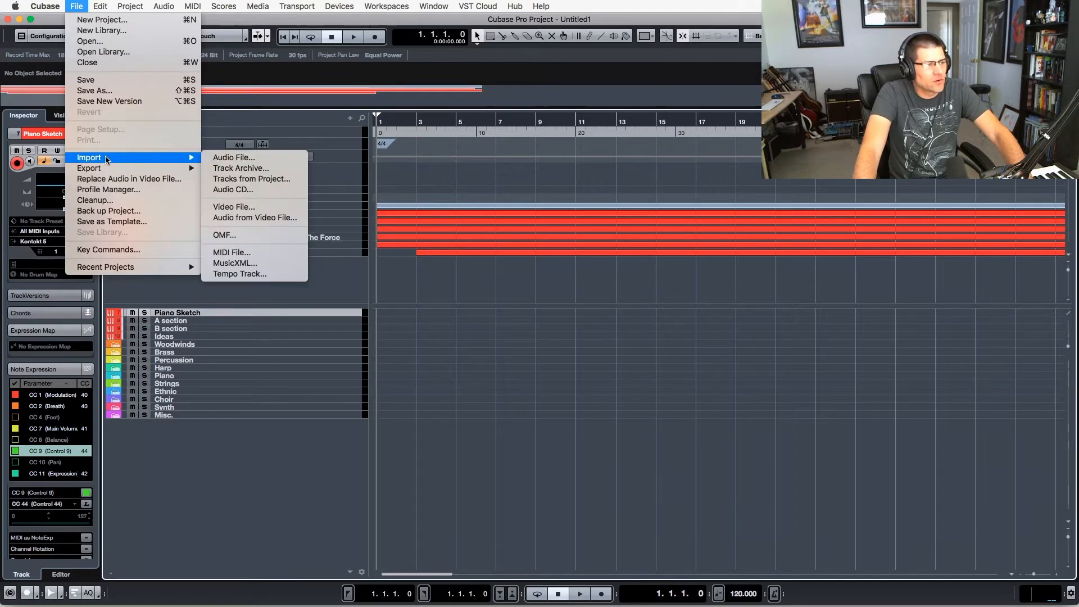
{"action": "left_click", "coordinate": [356, 294]}
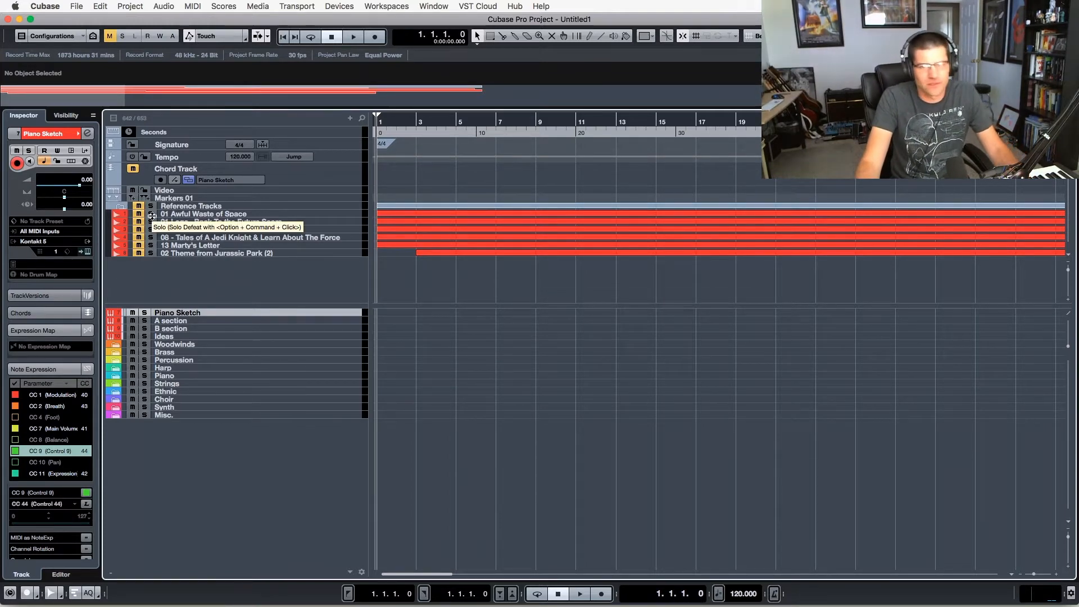
{"action": "left_click", "coordinate": [120, 206]}
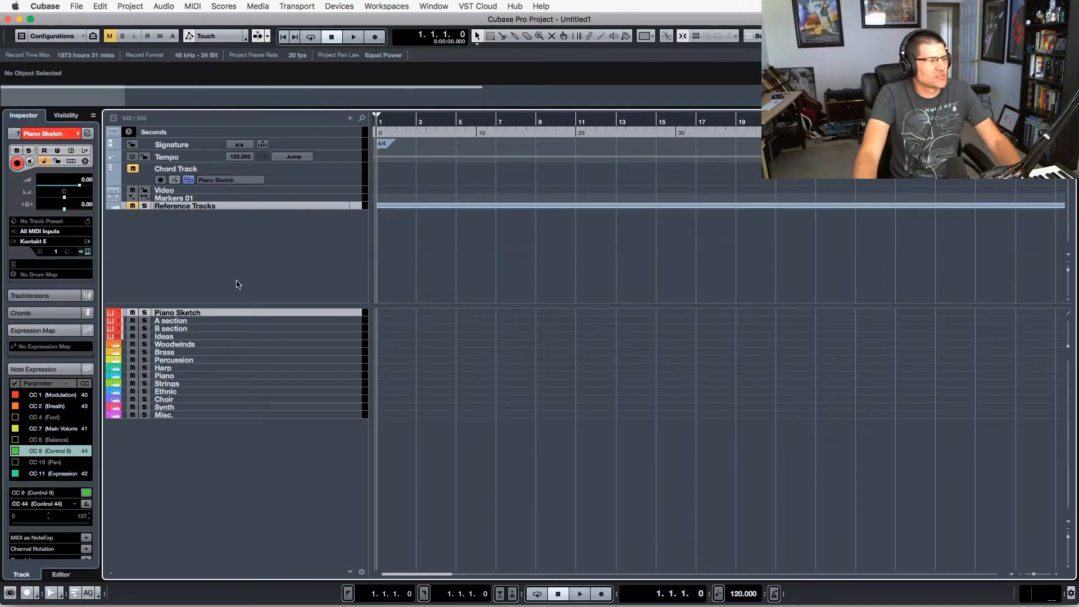
Select the Piano Sketch, A section, B section and Ideas tracks in turn to view their settings.
{"action": "left_click", "coordinate": [227, 337]}
{"action": "left_click", "coordinate": [224, 312]}
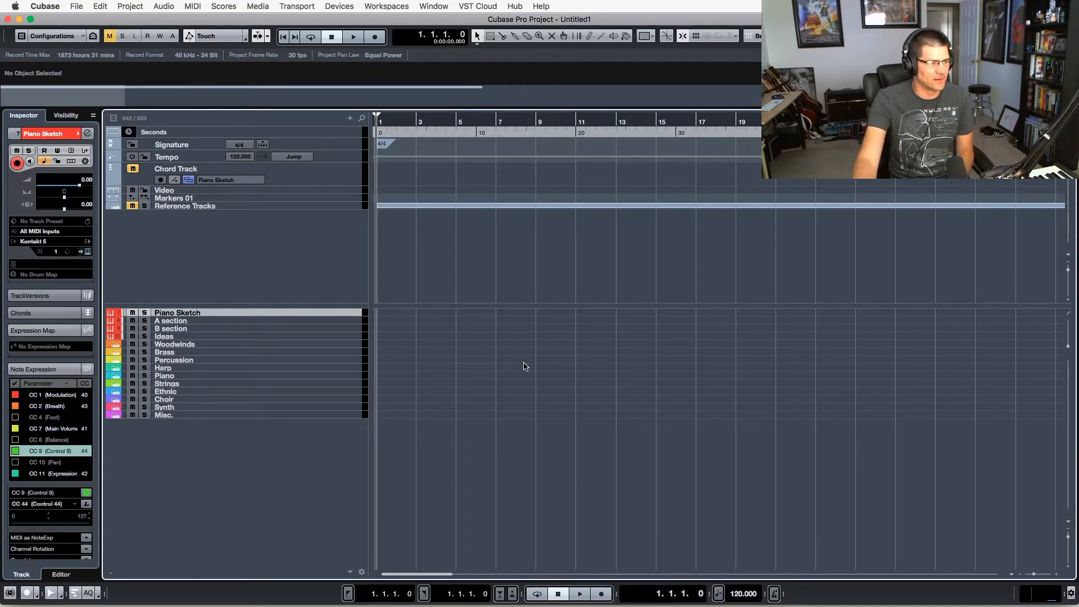
{"action": "left_click", "coordinate": [187, 321]}
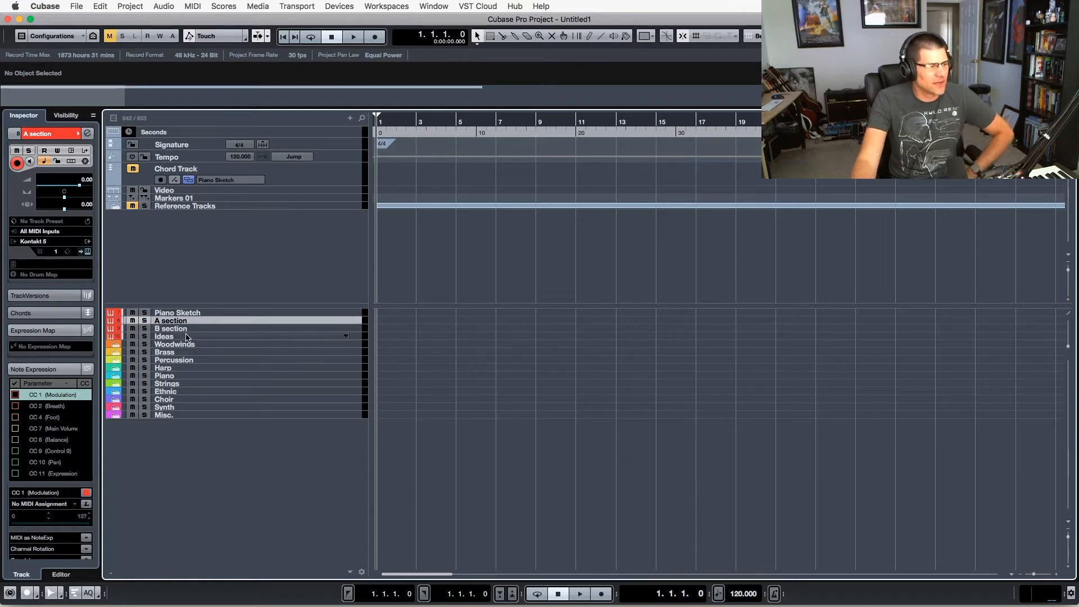
{"action": "left_click", "coordinate": [183, 329]}
{"action": "left_click", "coordinate": [180, 337]}
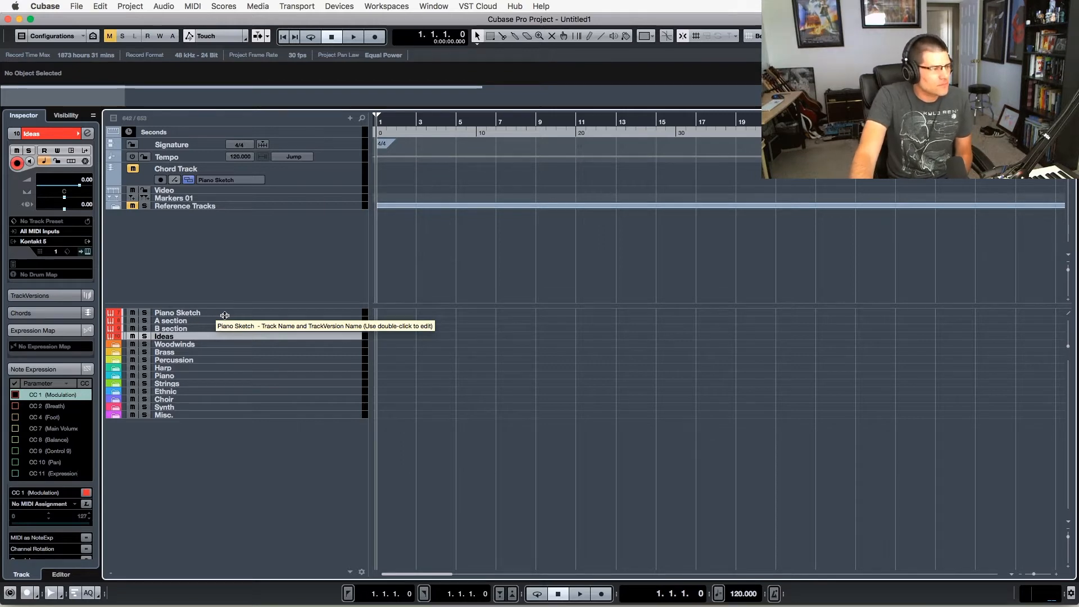
Expand the Woodwinds folder and its Cinesamples subfolder, and shrink the upper track area to make room for the list.
{"action": "left_click", "coordinate": [157, 345]}
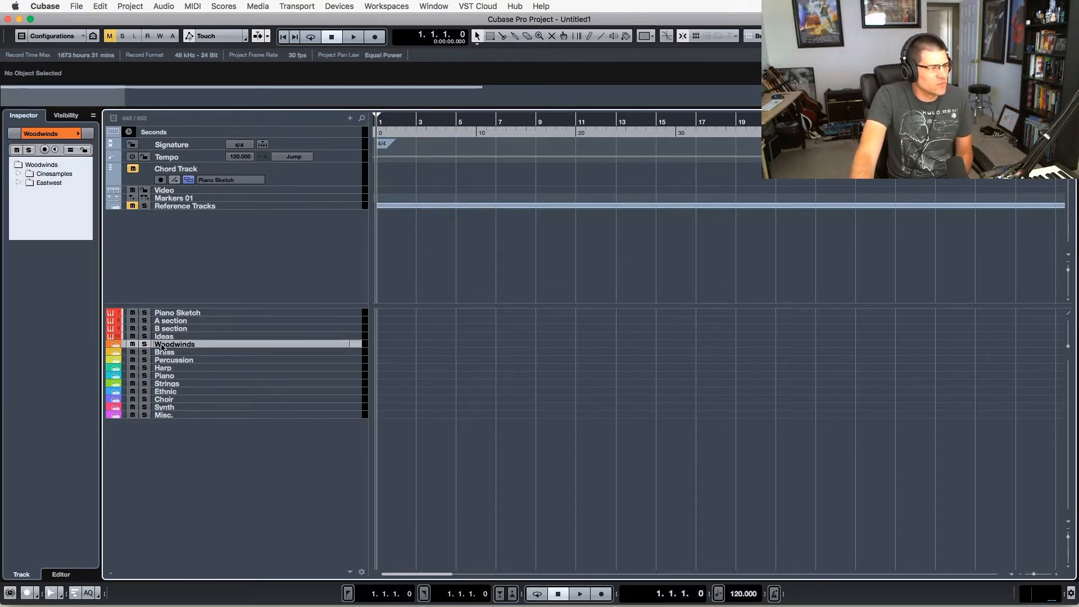
{"action": "left_click", "coordinate": [117, 344]}
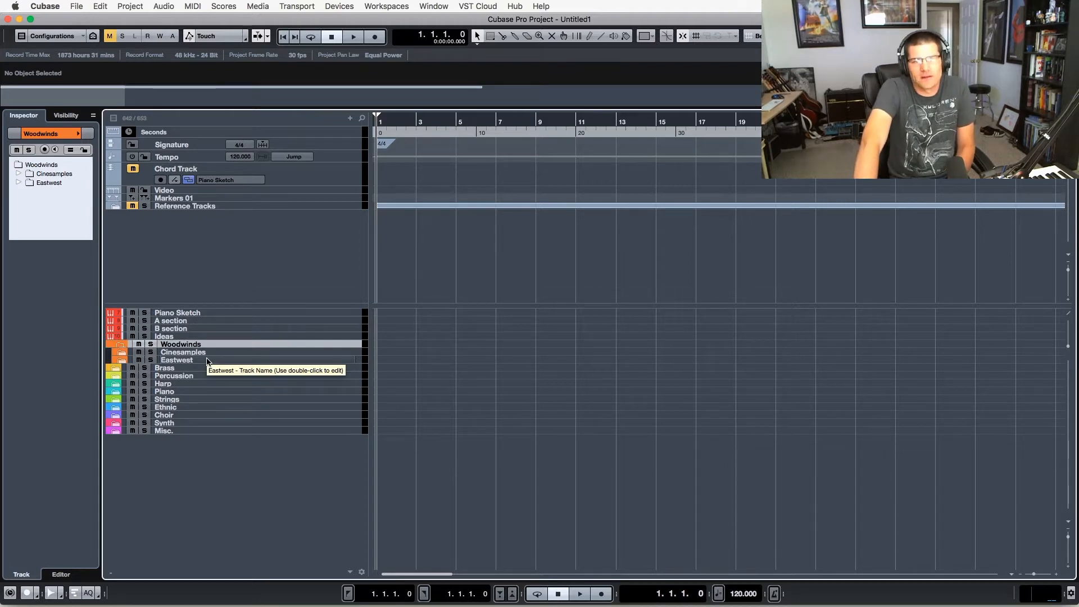
{"action": "left_click", "coordinate": [124, 354]}
{"action": "scroll", "coordinate": [272, 416], "scroll_direction": "down", "scroll_amount": 3}
{"action": "scroll", "coordinate": [271, 415], "scroll_direction": "up", "scroll_amount": 3}
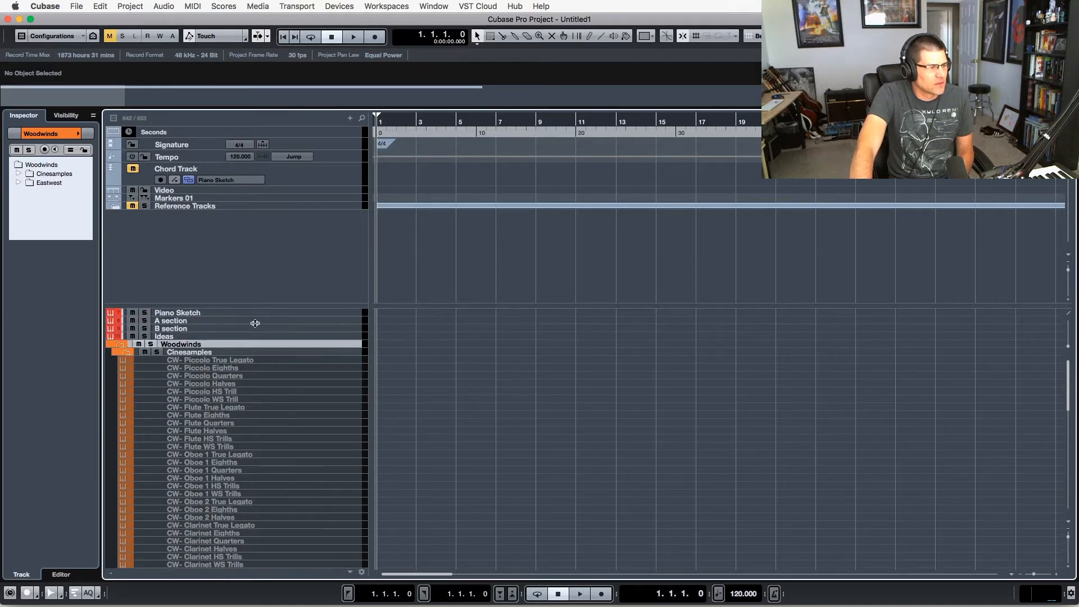
{"action": "left_click_drag", "start_coordinate": [248, 306], "coordinate": [251, 219]}
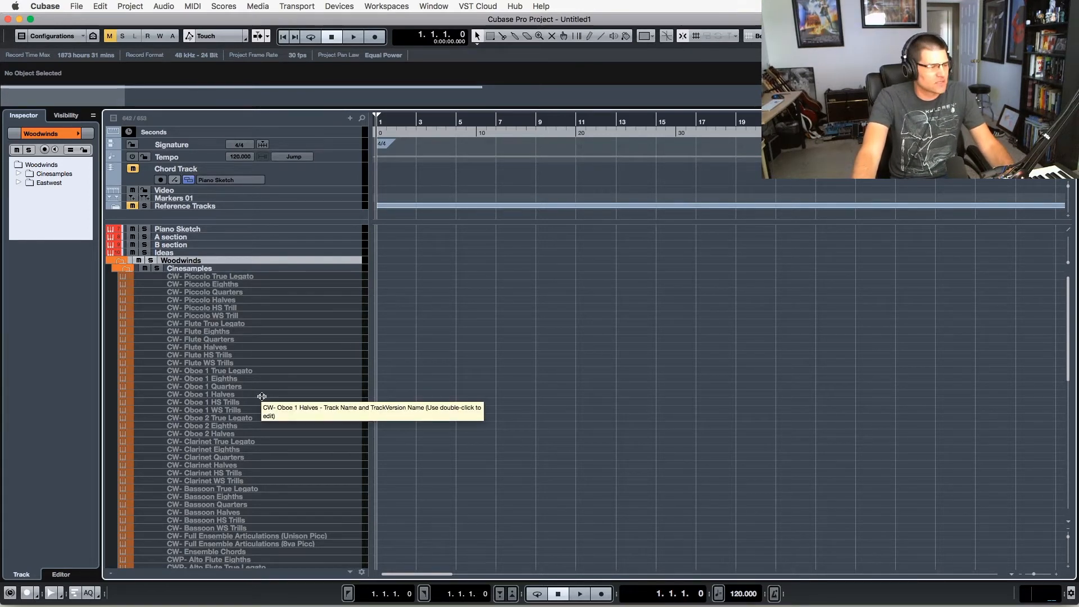
Examine the Cinesamples woodwind tracks, from the CW piccolo articulations through Ensemble Chords to the CWP contrabass instruments.
{"action": "scroll", "coordinate": [262, 396], "scroll_direction": "down", "scroll_amount": 6}
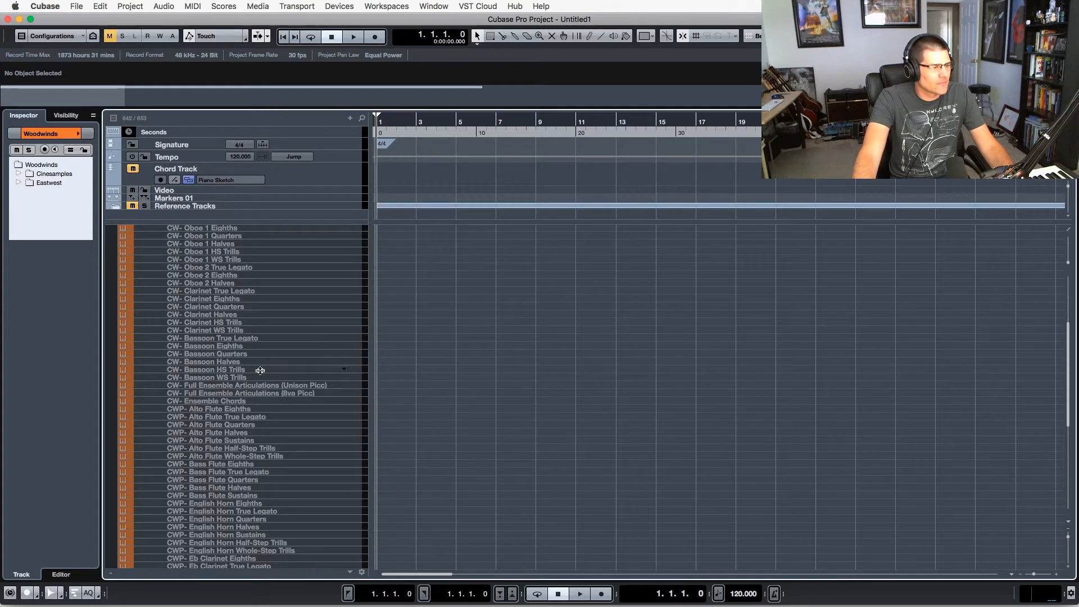
{"action": "scroll", "coordinate": [275, 390], "scroll_direction": "down", "scroll_amount": 3}
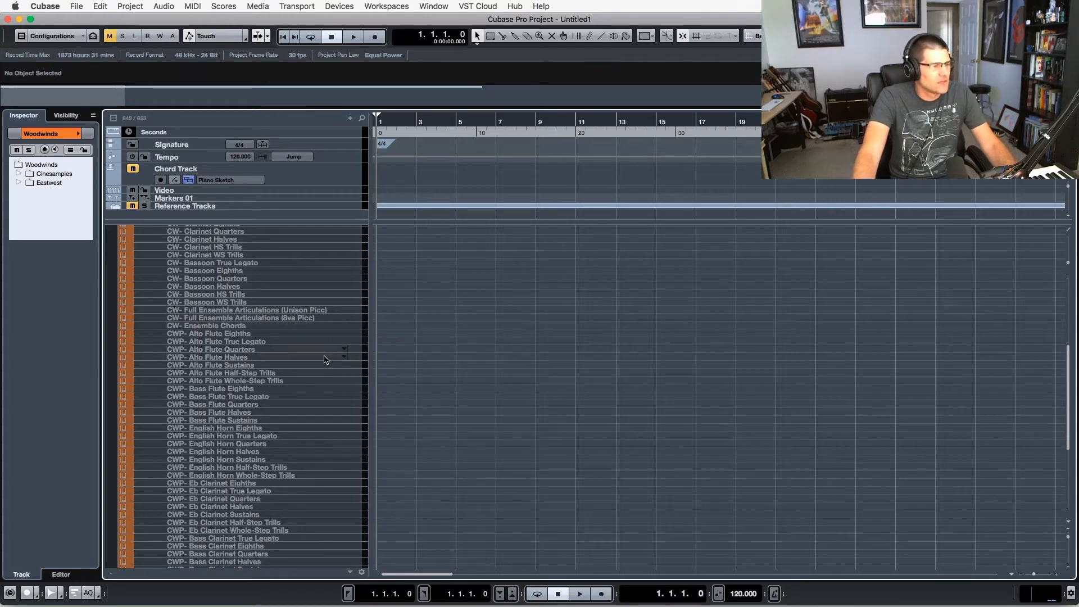
{"action": "left_click", "coordinate": [214, 325]}
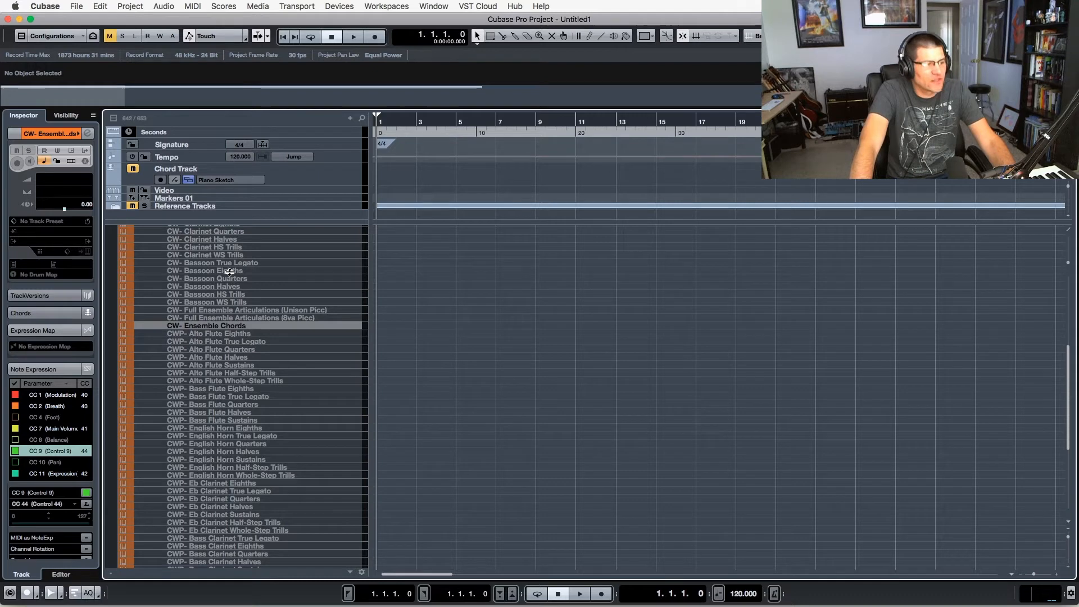
{"action": "scroll", "coordinate": [231, 275], "scroll_direction": "up", "scroll_amount": 3}
{"action": "scroll", "coordinate": [315, 370], "scroll_direction": "down", "scroll_amount": 3}
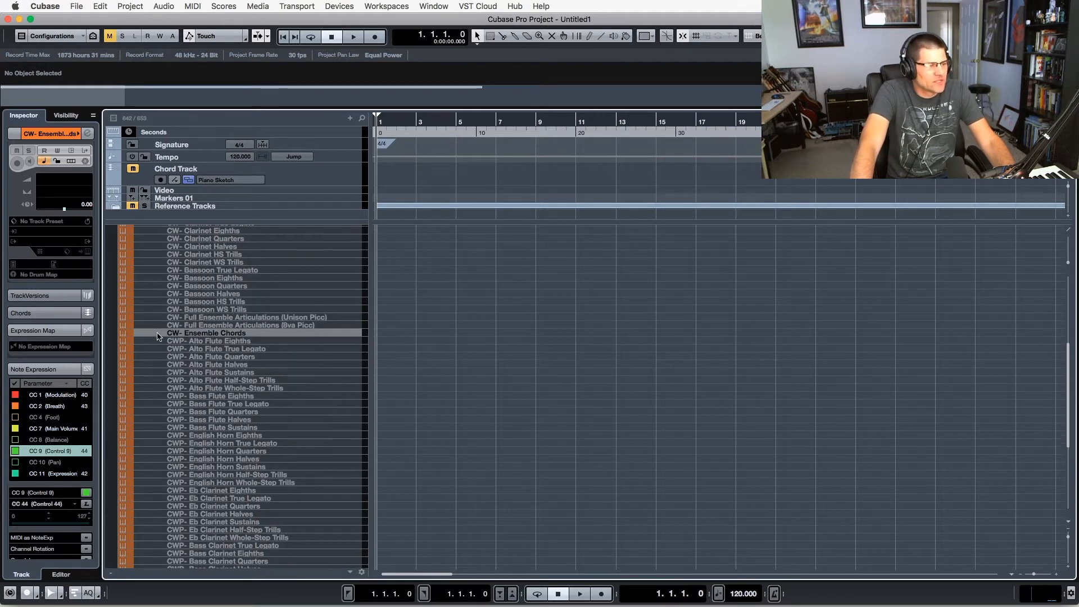
{"action": "scroll", "coordinate": [281, 380], "scroll_direction": "down", "scroll_amount": 3}
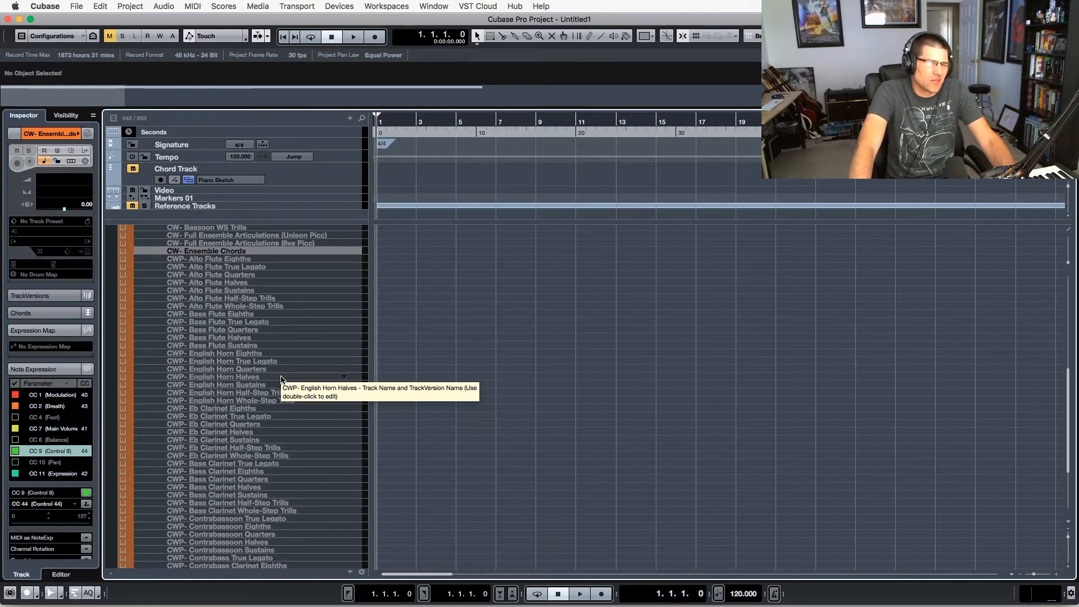
{"action": "scroll", "coordinate": [281, 380], "scroll_direction": "up", "scroll_amount": 8}
{"action": "scroll", "coordinate": [260, 396], "scroll_direction": "up", "scroll_amount": 3}
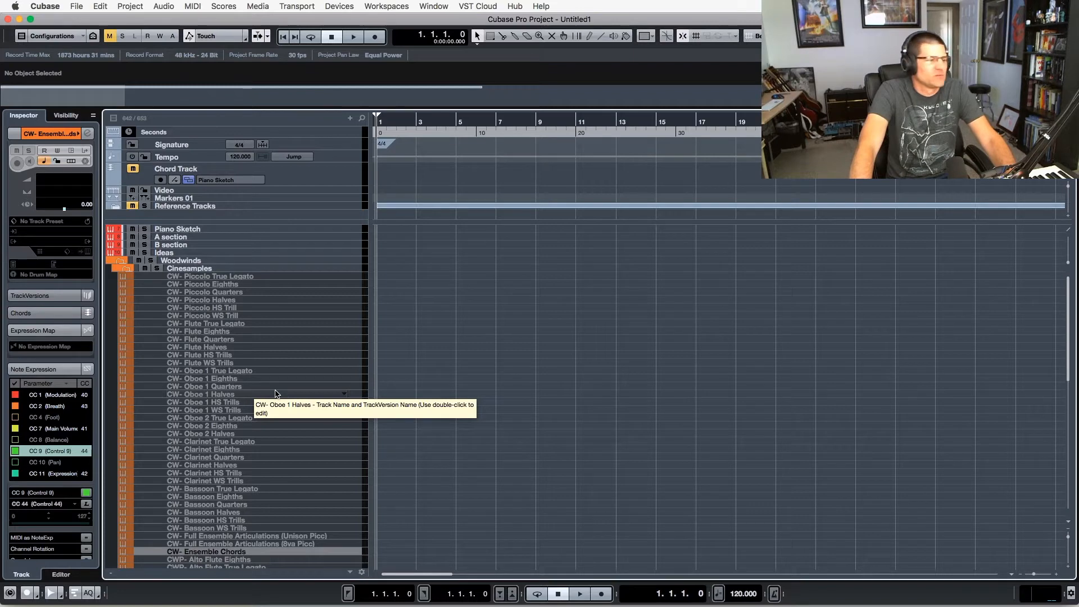
{"action": "scroll", "coordinate": [275, 394], "scroll_direction": "down", "scroll_amount": 7}
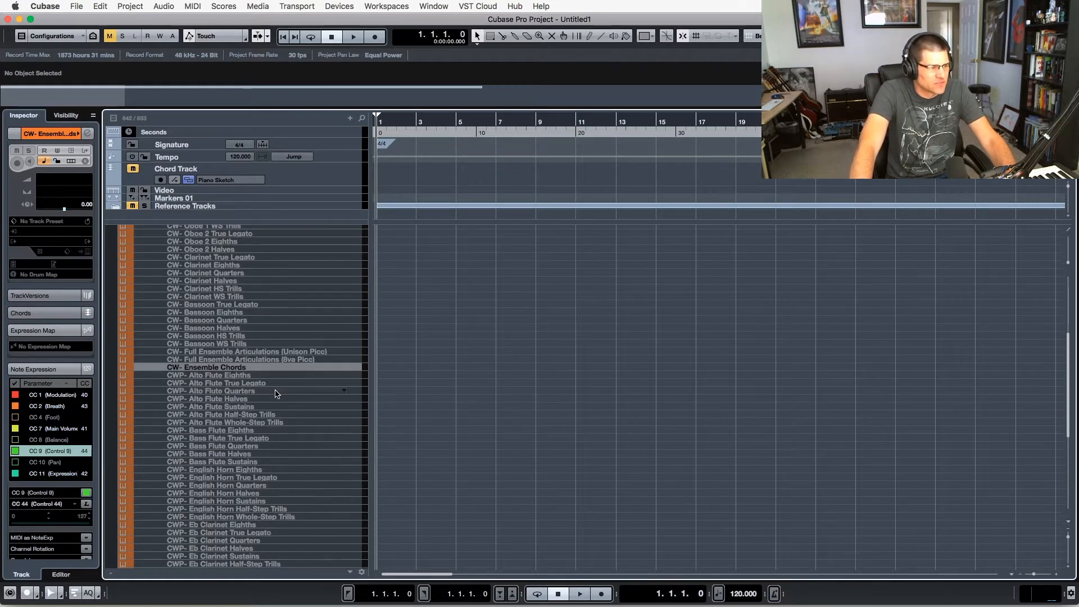
{"action": "scroll", "coordinate": [248, 366], "scroll_direction": "down", "scroll_amount": 3}
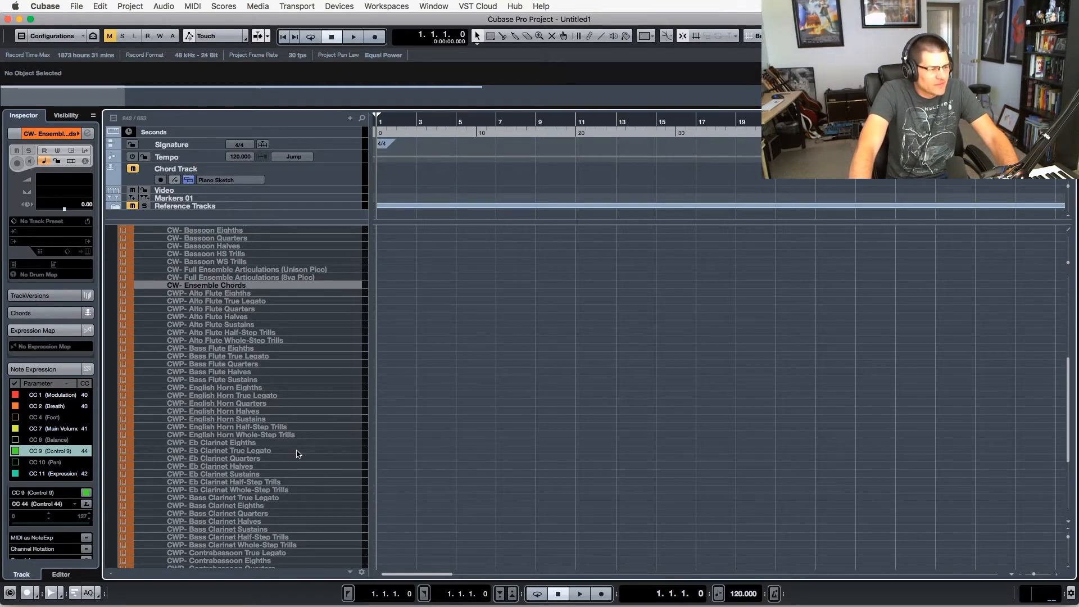
{"action": "scroll", "coordinate": [254, 491], "scroll_direction": "down", "scroll_amount": 5}
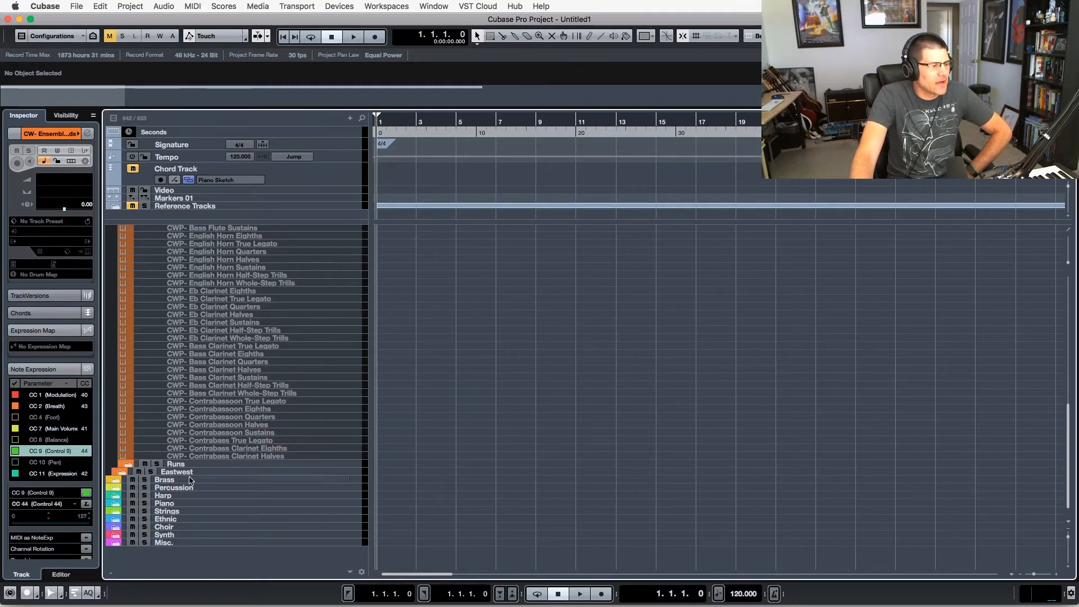
Expand the Runs subfolder to view its scale and rip tracks, and collapse it again.
{"action": "left_click", "coordinate": [128, 464]}
{"action": "scroll", "coordinate": [320, 467], "scroll_direction": "down", "scroll_amount": 3}
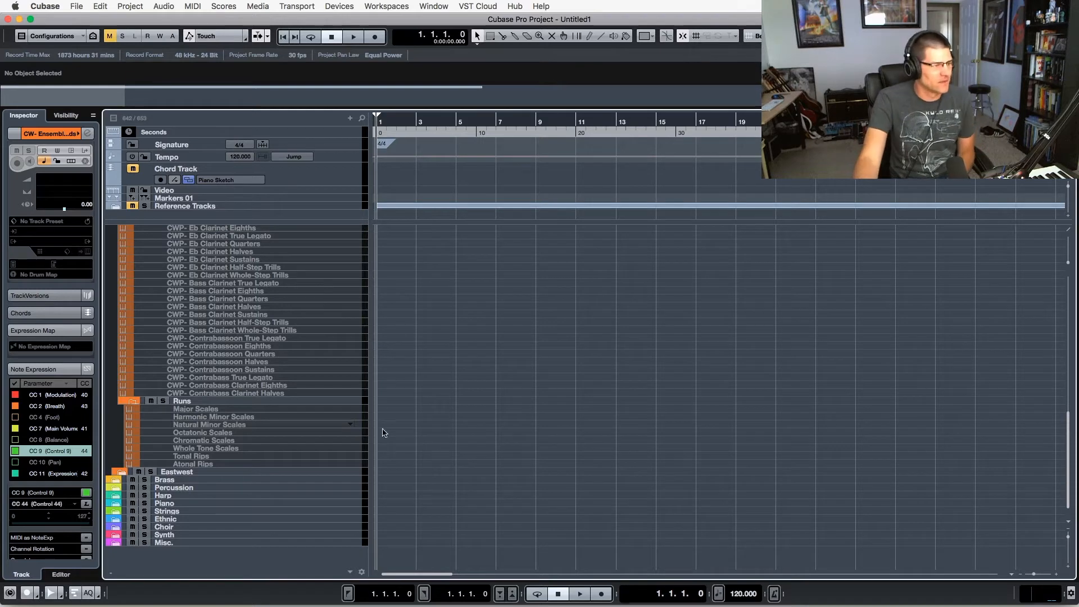
{"action": "left_click", "coordinate": [132, 400]}
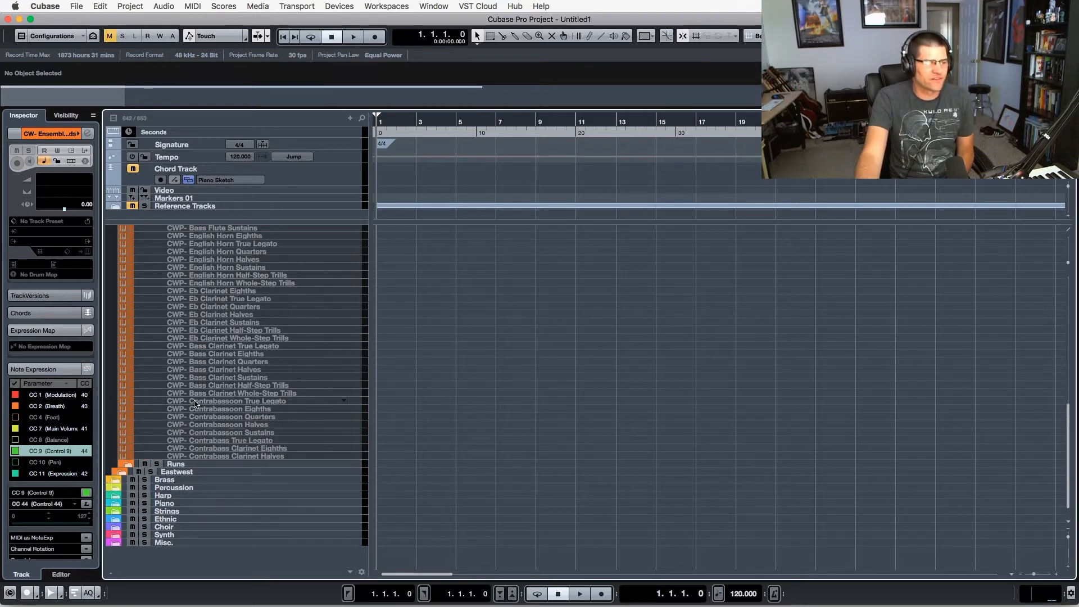
Collapse the Cinesamples woodwinds subfolder and expand the Eastwest subfolder.
{"action": "scroll", "coordinate": [240, 403], "scroll_direction": "up", "scroll_amount": 5}
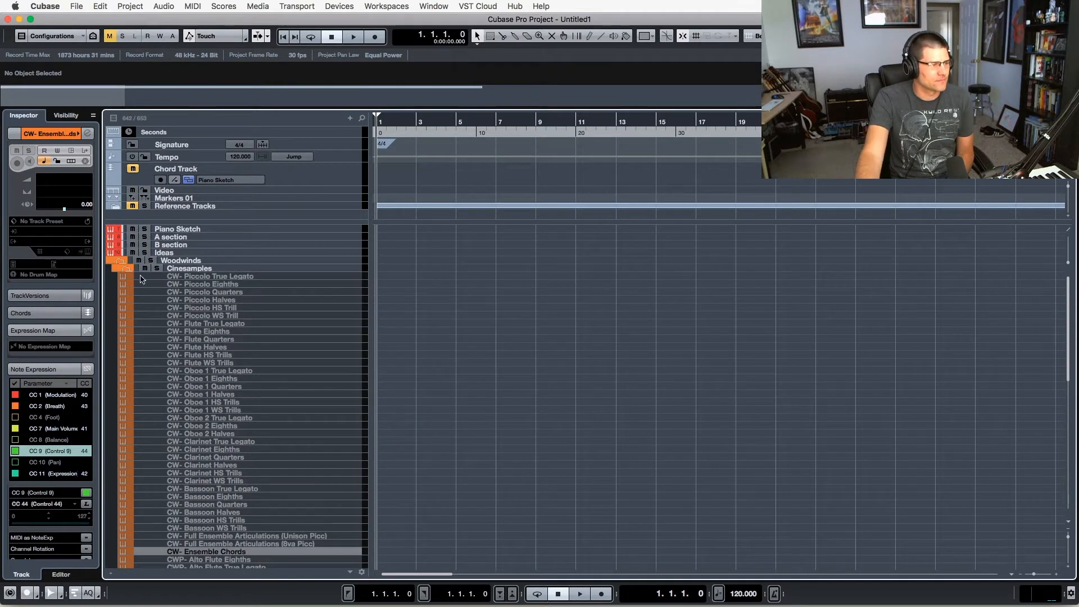
{"action": "left_click", "coordinate": [127, 270]}
{"action": "left_click", "coordinate": [125, 270]}
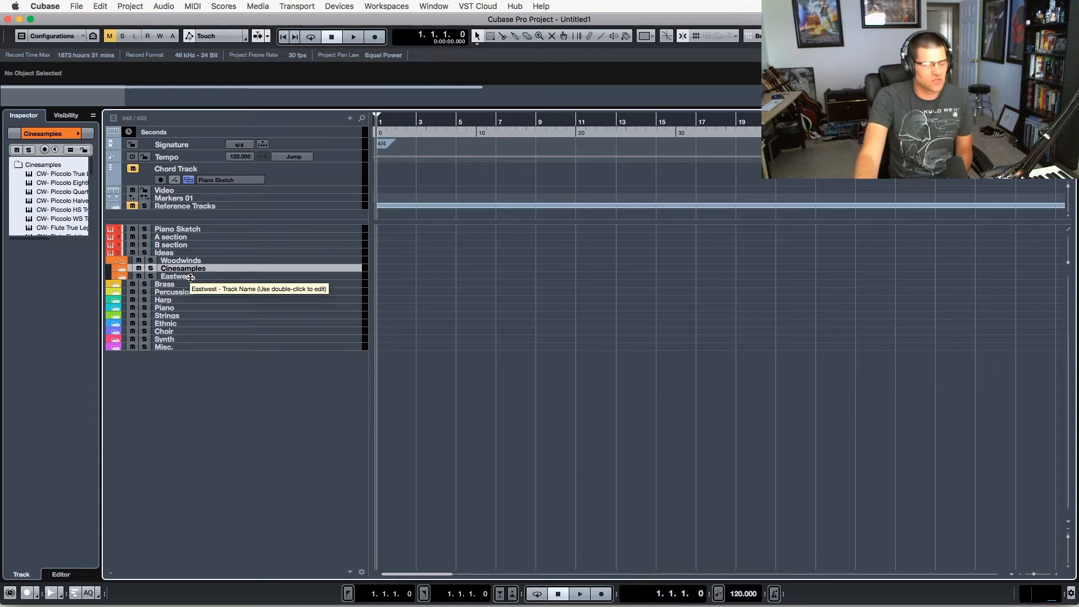
{"action": "left_click", "coordinate": [191, 277]}
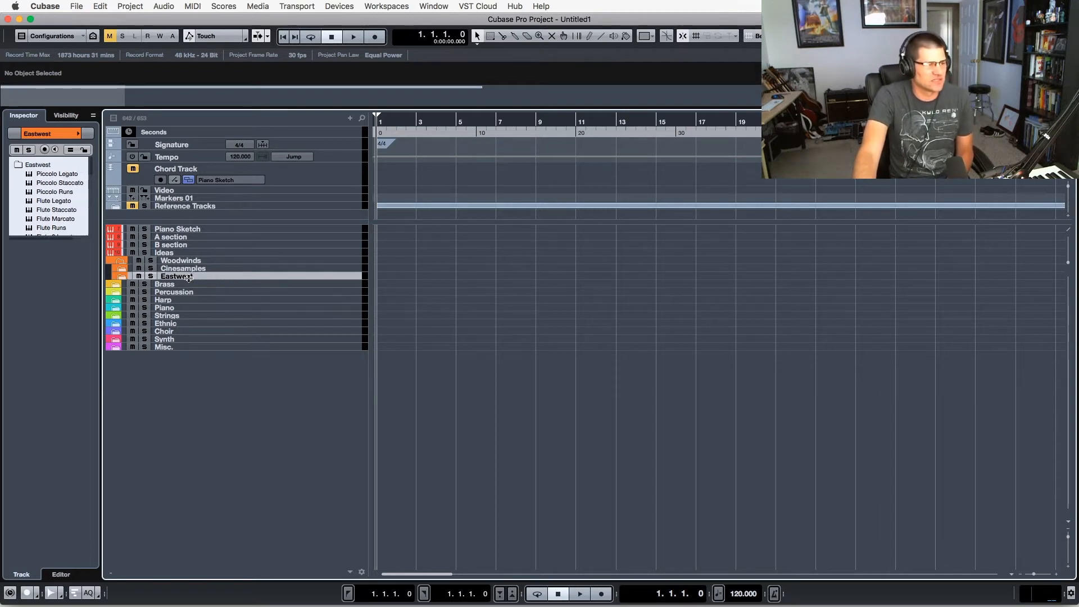
{"action": "left_click", "coordinate": [122, 276]}
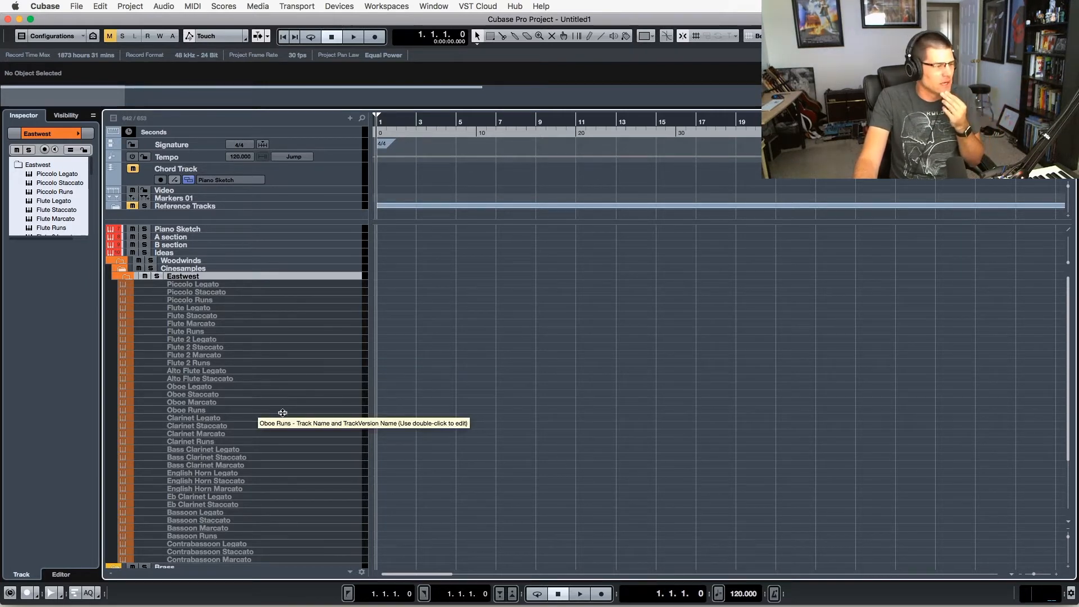
Examine the Eastwest woodwind tracks from piccolo to contrabassoon, selecting the Bassoon Runs track.
{"action": "scroll", "coordinate": [282, 413], "scroll_direction": "down", "scroll_amount": 5}
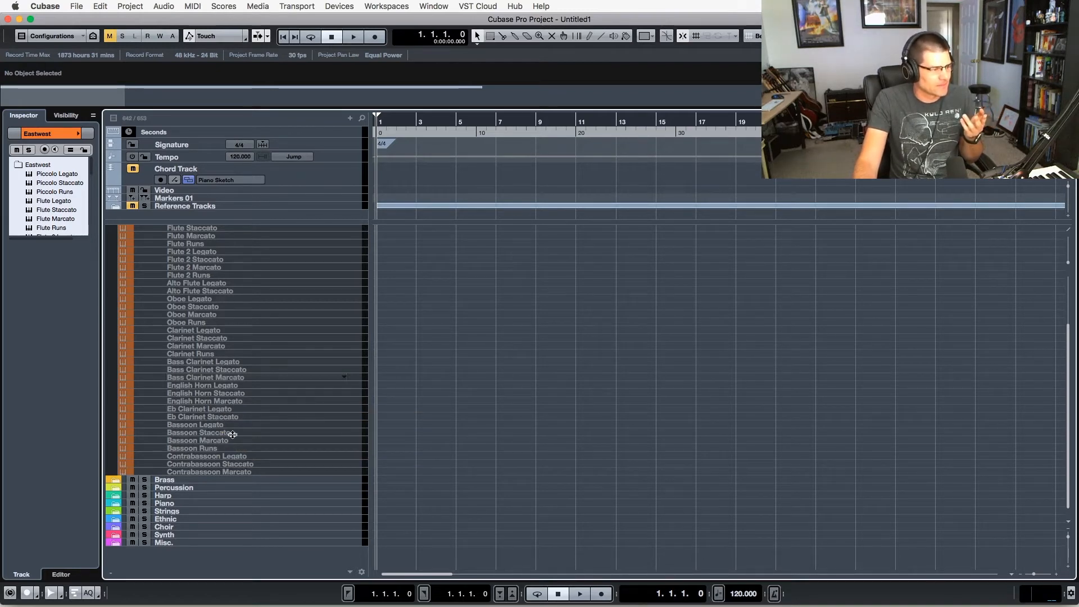
{"action": "scroll", "coordinate": [260, 441], "scroll_direction": "up", "scroll_amount": 3}
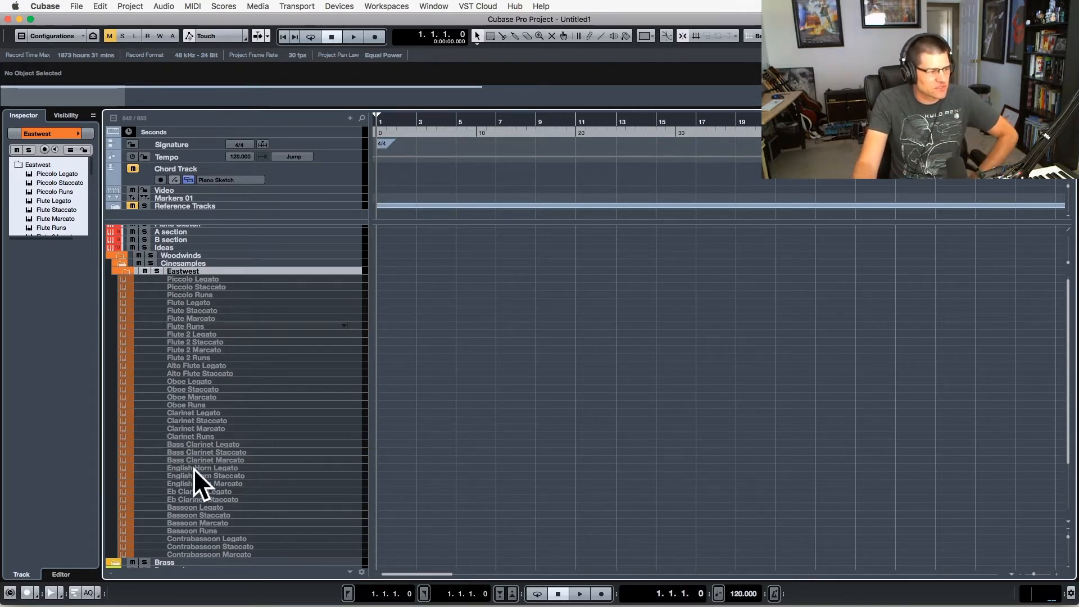
{"action": "scroll", "coordinate": [288, 471], "scroll_direction": "down", "scroll_amount": 5}
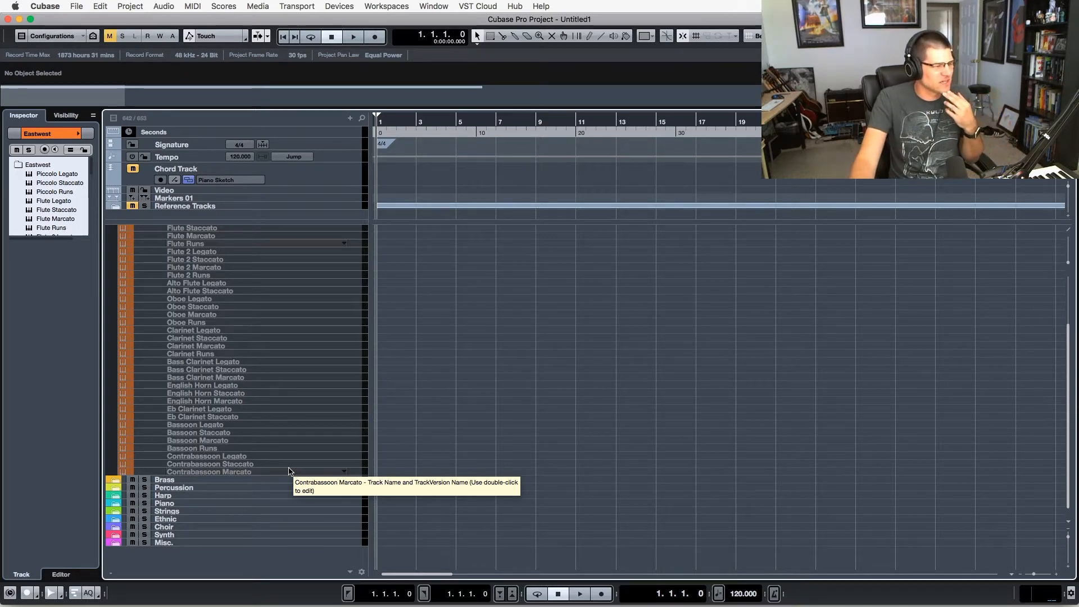
{"action": "left_click", "coordinate": [209, 449]}
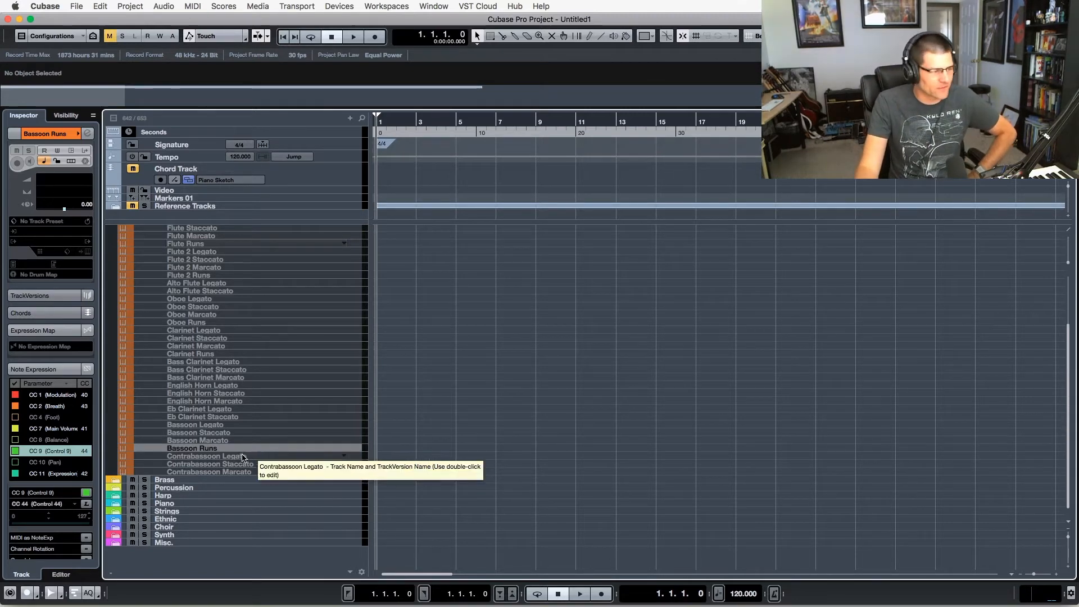
{"action": "scroll", "coordinate": [260, 429], "scroll_direction": "up", "scroll_amount": 3}
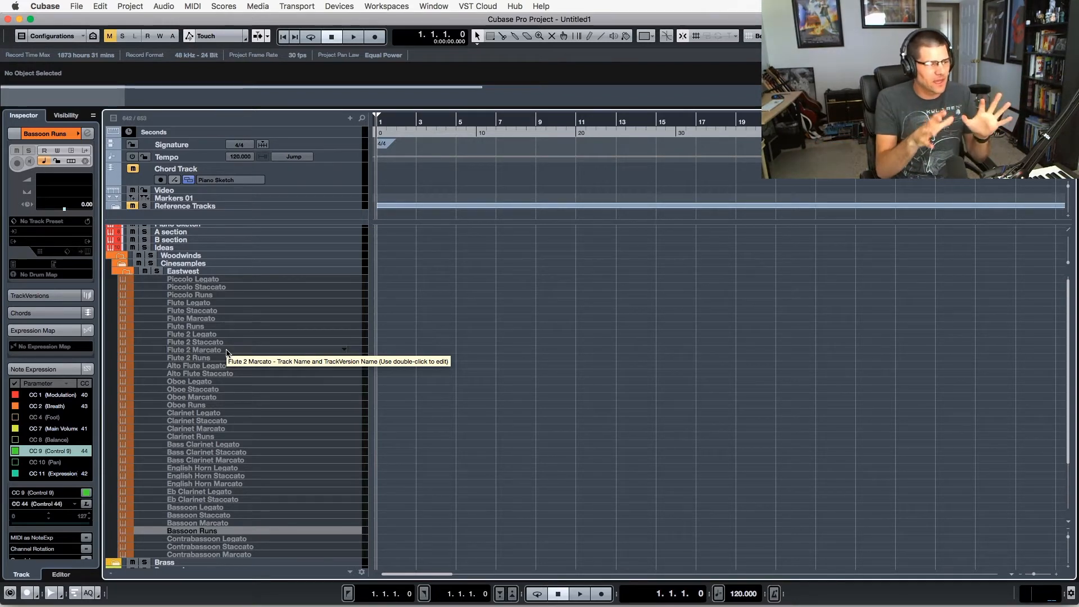
Collapse the Eastwest and Woodwinds folders, and expand the Brass folder with its Cinesamples subfolder.
{"action": "left_click", "coordinate": [126, 274]}
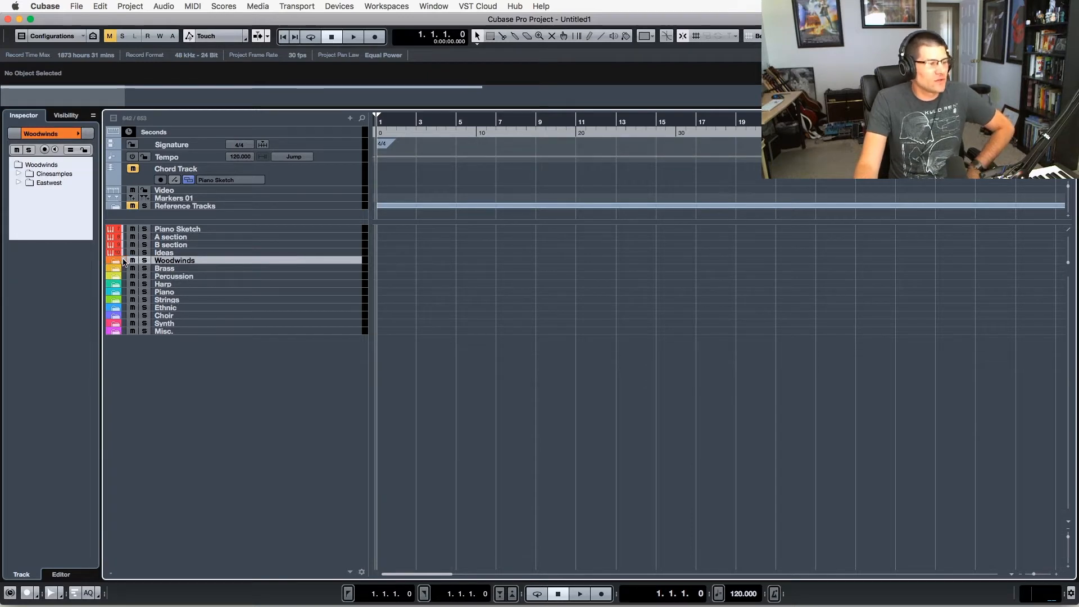
{"action": "left_click", "coordinate": [115, 262]}
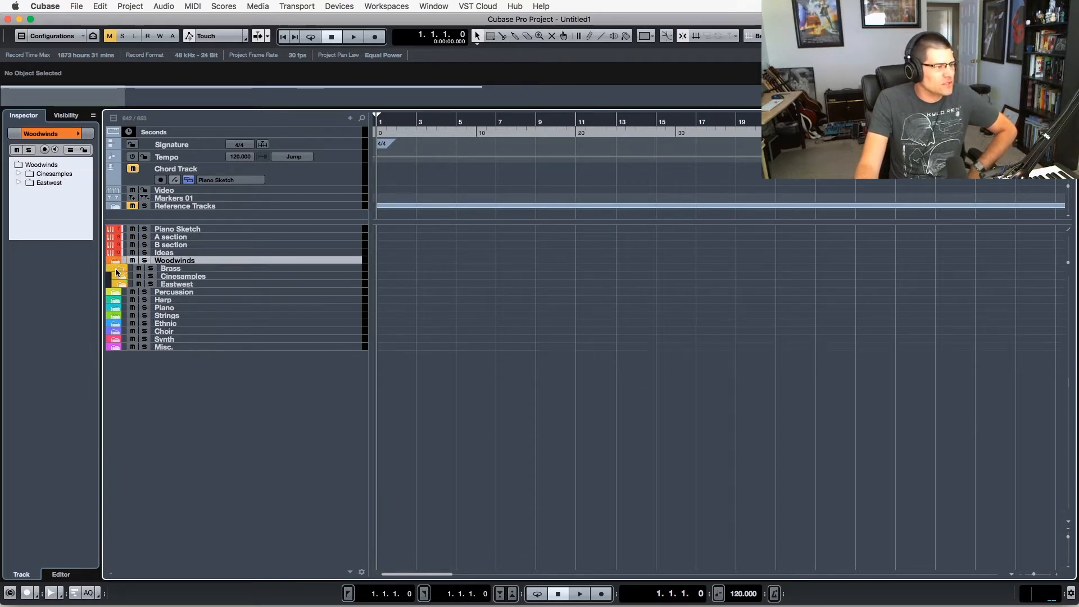
{"action": "left_click", "coordinate": [120, 276]}
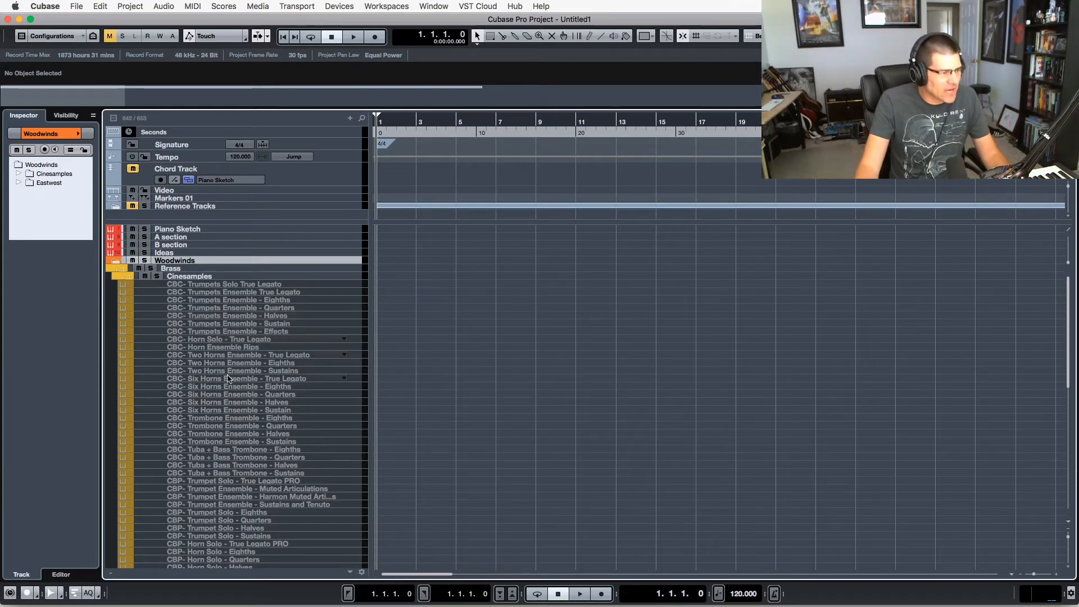
Examine the Cinesamples brass tracks from the trumpets down to the Monster Low Brass patches.
{"action": "scroll", "coordinate": [230, 379], "scroll_direction": "down", "scroll_amount": 3}
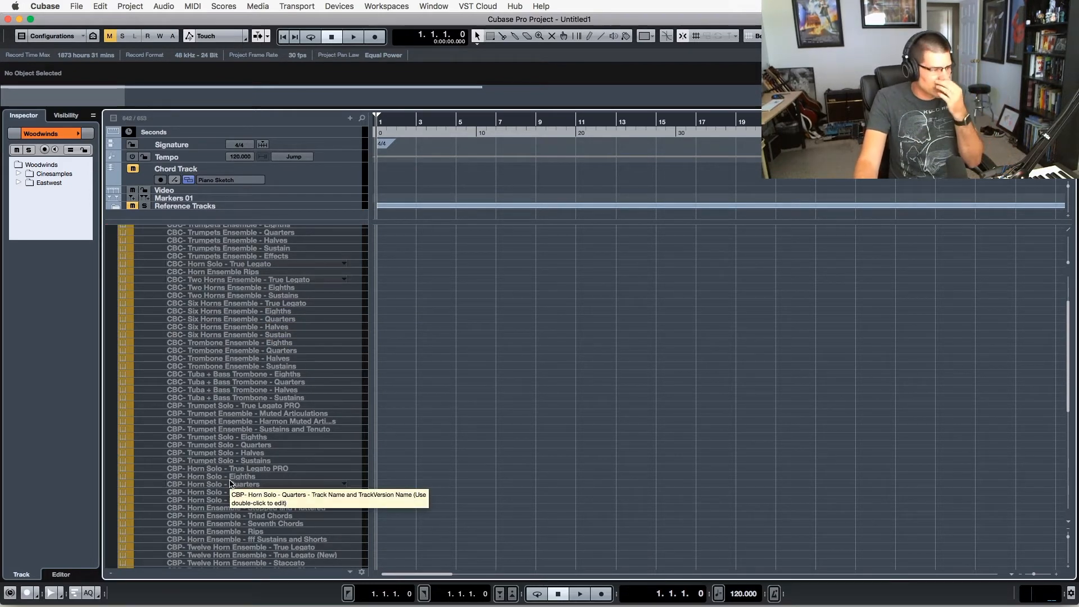
{"action": "scroll", "coordinate": [233, 408], "scroll_direction": "up", "scroll_amount": 3}
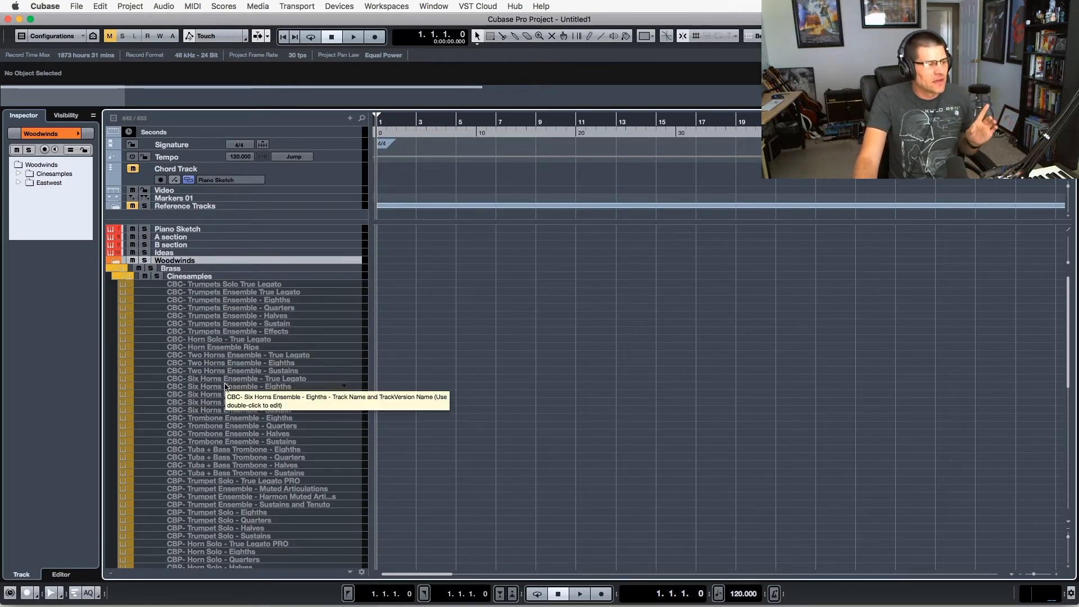
{"action": "scroll", "coordinate": [224, 386], "scroll_direction": "down", "scroll_amount": 3}
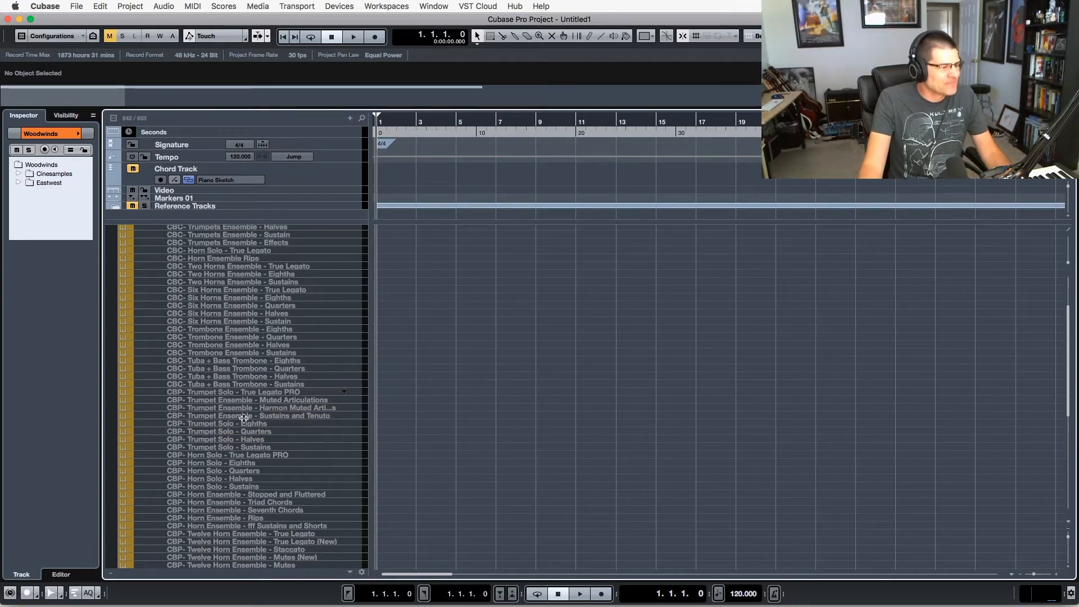
{"action": "scroll", "coordinate": [245, 421], "scroll_direction": "down", "scroll_amount": 10}
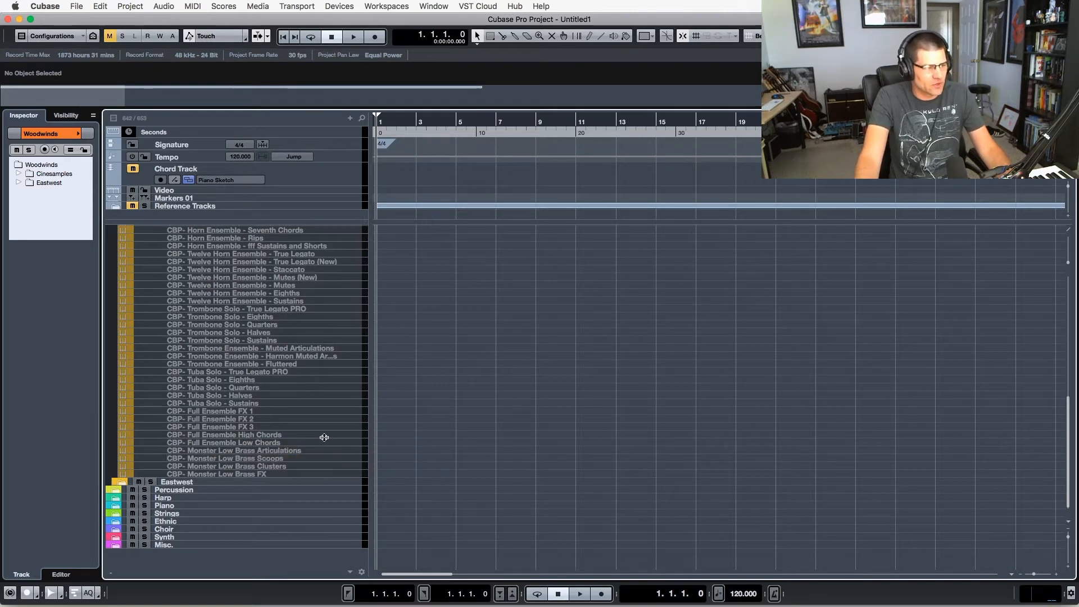
{"action": "scroll", "coordinate": [324, 441], "scroll_direction": "up", "scroll_amount": 8}
{"action": "scroll", "coordinate": [324, 440], "scroll_direction": "up", "scroll_amount": 10}
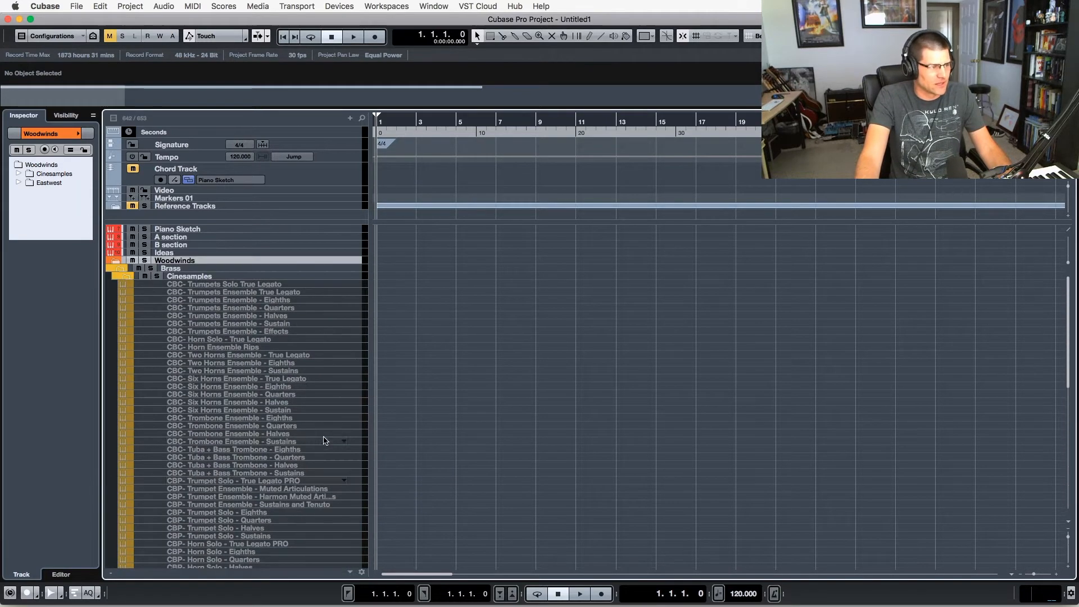
View the Eastwest brass tracks in place of the Cinesamples ones, and collapse the Brass folder.
{"action": "left_click", "coordinate": [125, 272]}
{"action": "left_click", "coordinate": [124, 284]}
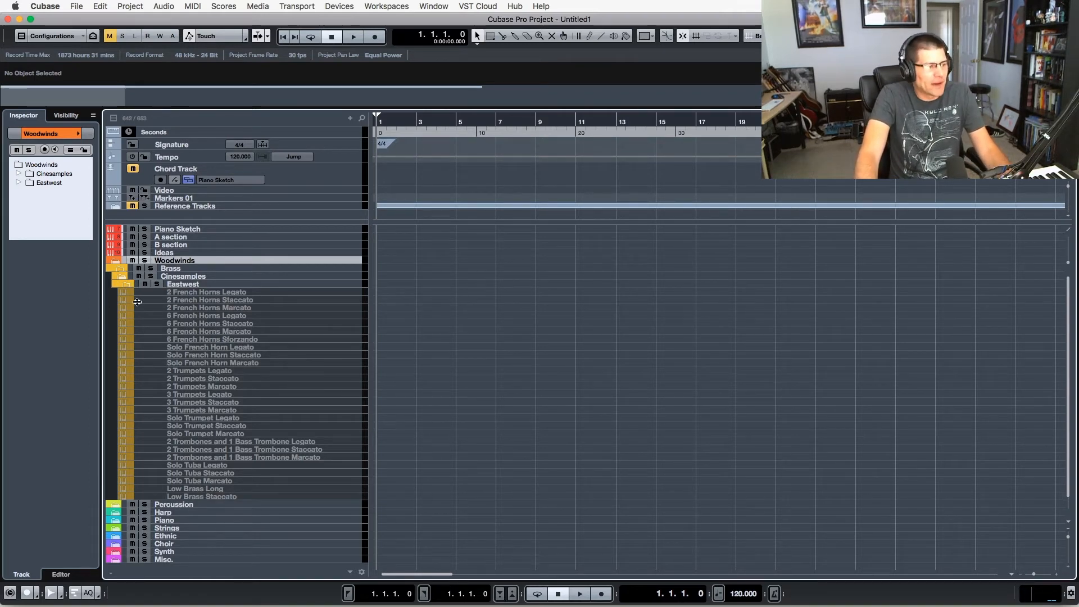
{"action": "left_click", "coordinate": [121, 284]}
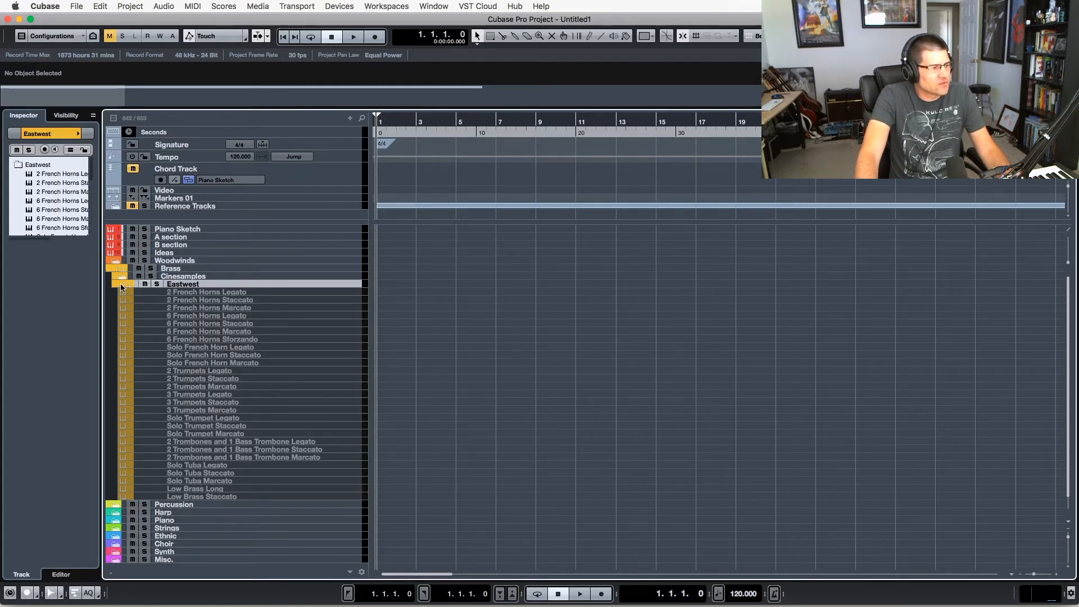
{"action": "left_click", "coordinate": [121, 284]}
{"action": "left_click", "coordinate": [121, 269]}
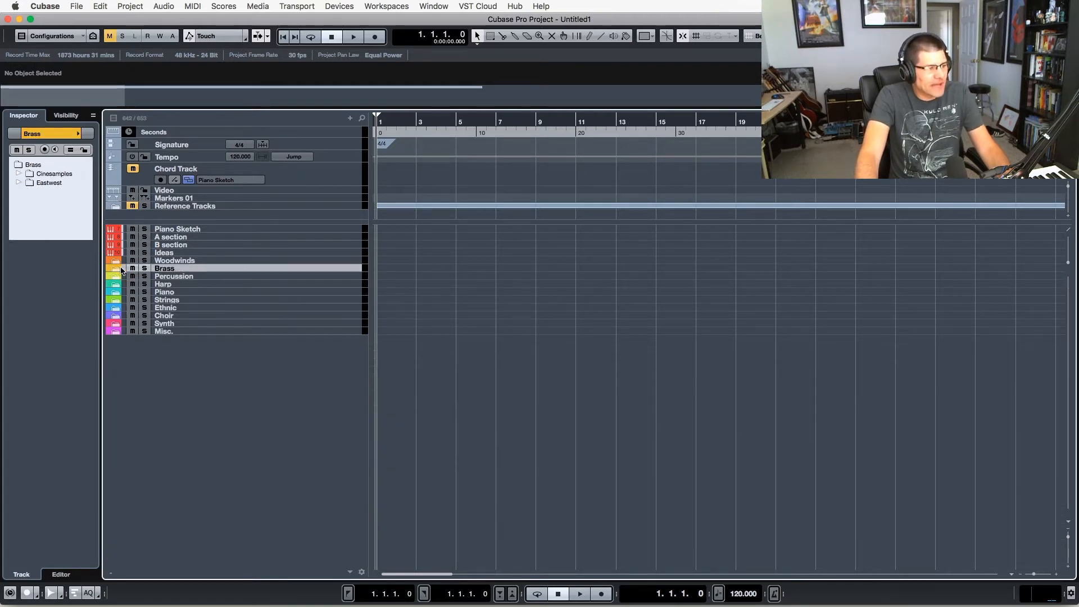
Expand the Percussion folder and its Cinesamples subfolder.
{"action": "left_click", "coordinate": [114, 276]}
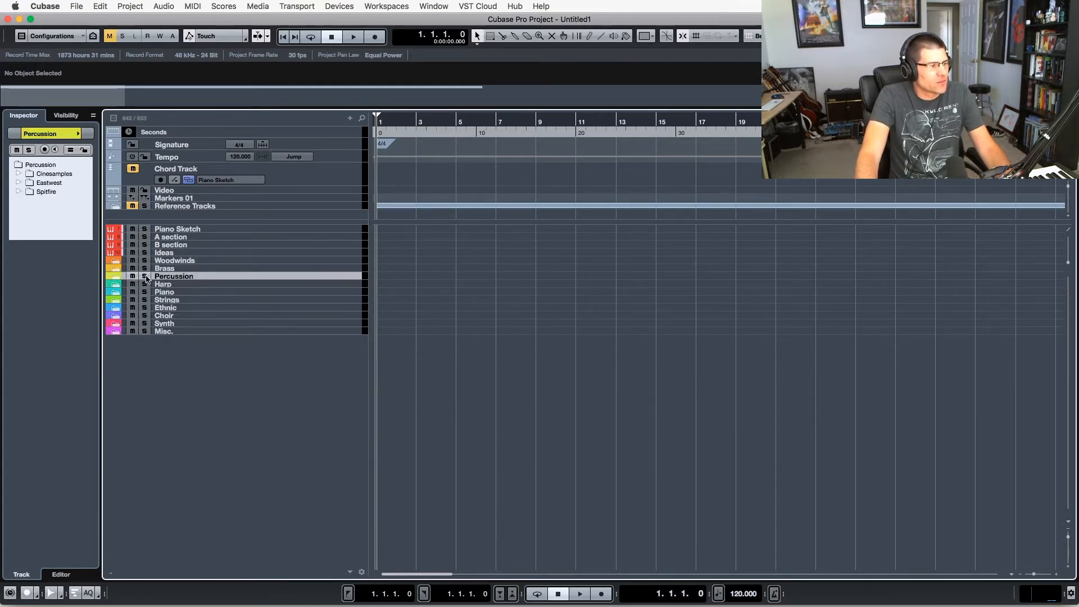
{"action": "left_click", "coordinate": [114, 276]}
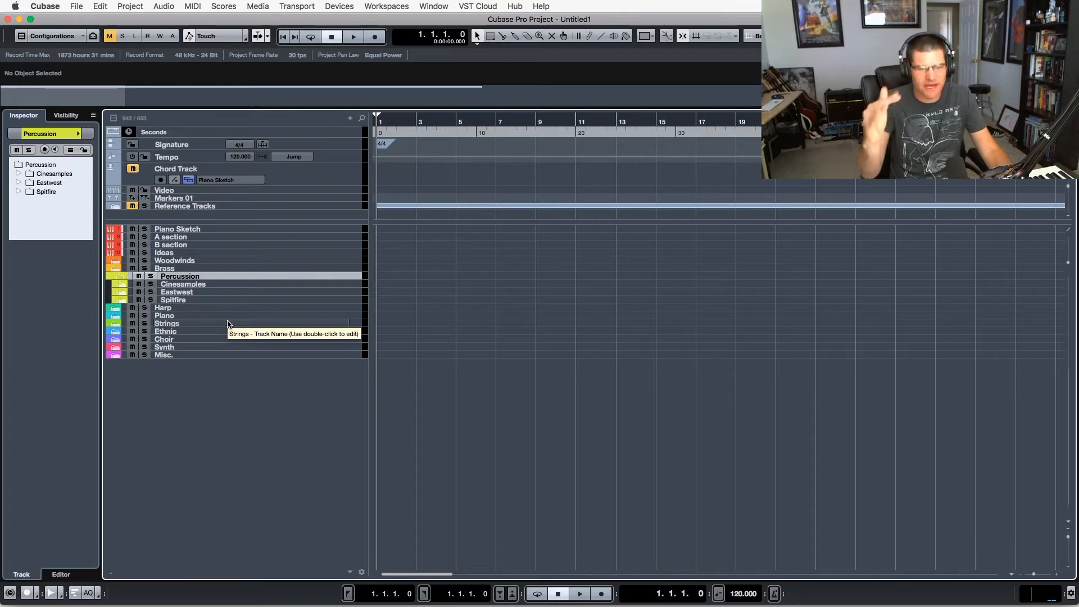
{"action": "left_click", "coordinate": [119, 283]}
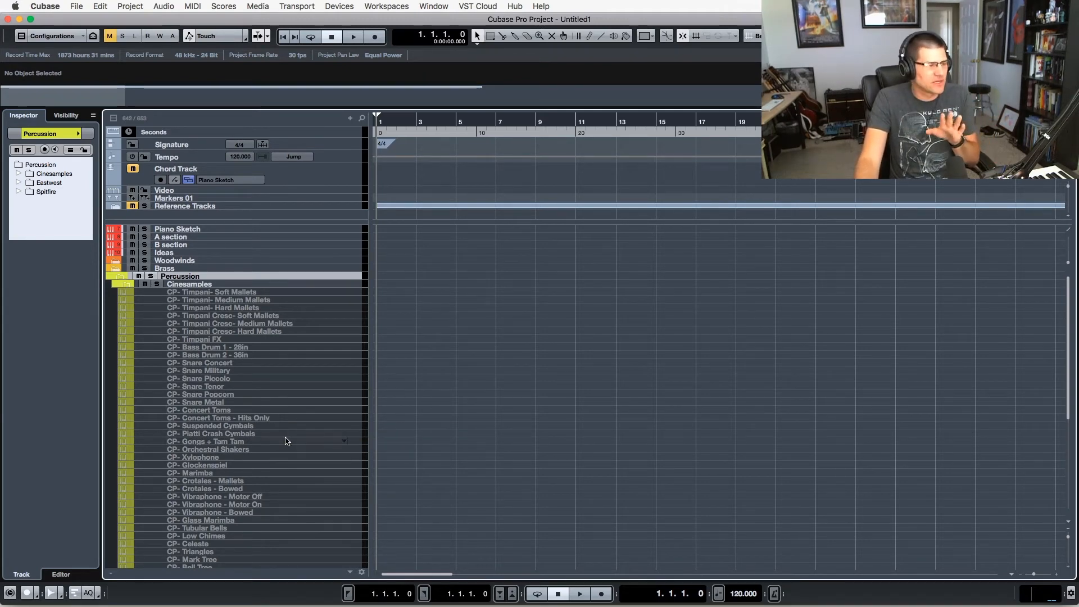
Examine the Cinesamples percussion tracks from the timpani down to Monster Swooshes.
{"action": "scroll", "coordinate": [286, 441], "scroll_direction": "down", "scroll_amount": 4}
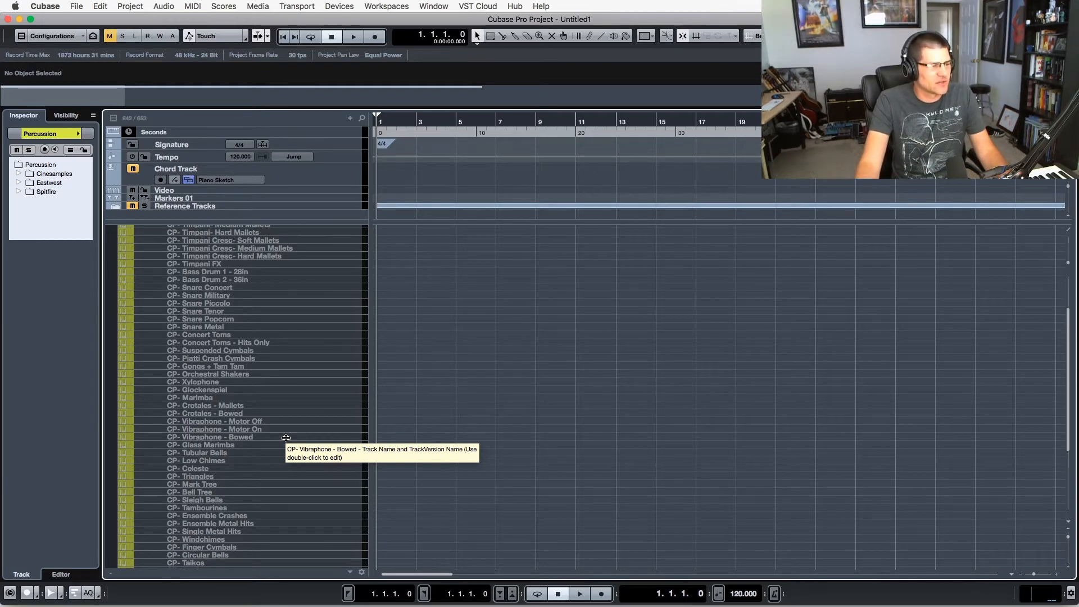
{"action": "scroll", "coordinate": [286, 438], "scroll_direction": "up", "scroll_amount": 3}
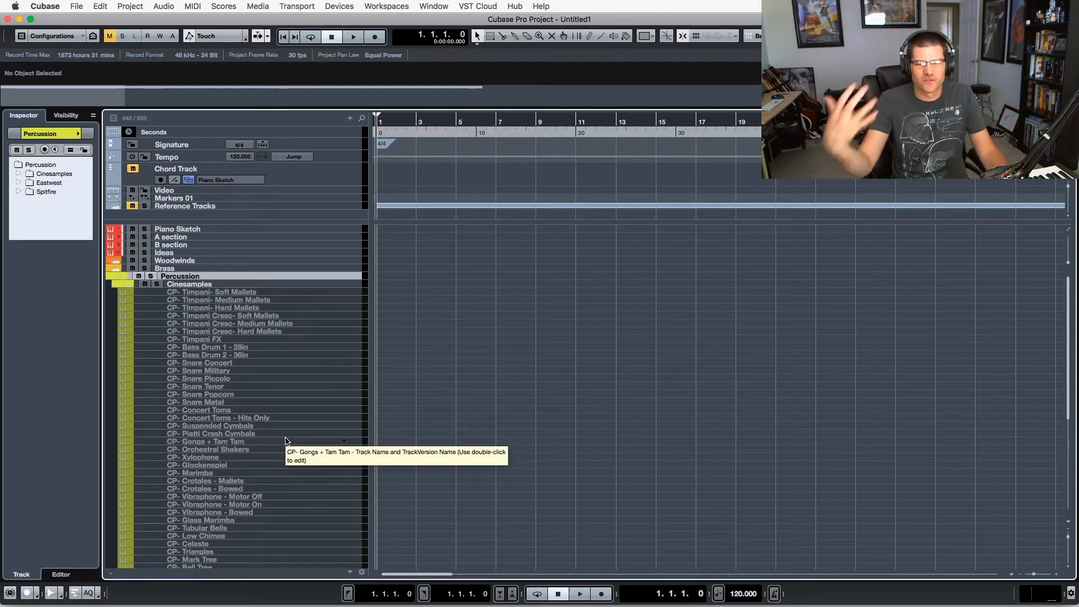
{"action": "scroll", "coordinate": [286, 439], "scroll_direction": "down", "scroll_amount": 3}
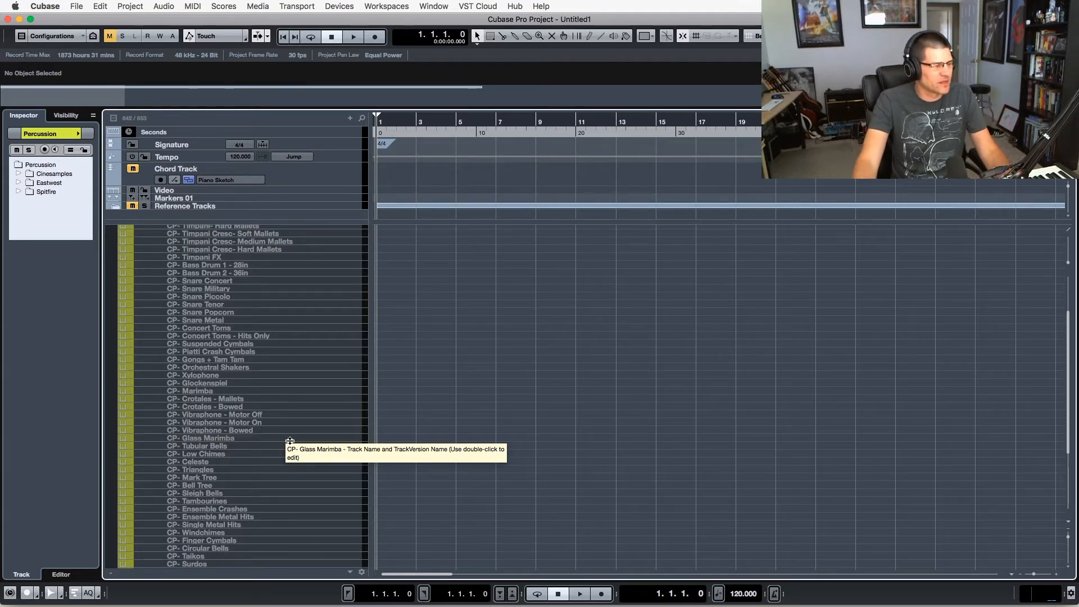
{"action": "scroll", "coordinate": [366, 374], "scroll_direction": "up", "scroll_amount": 5}
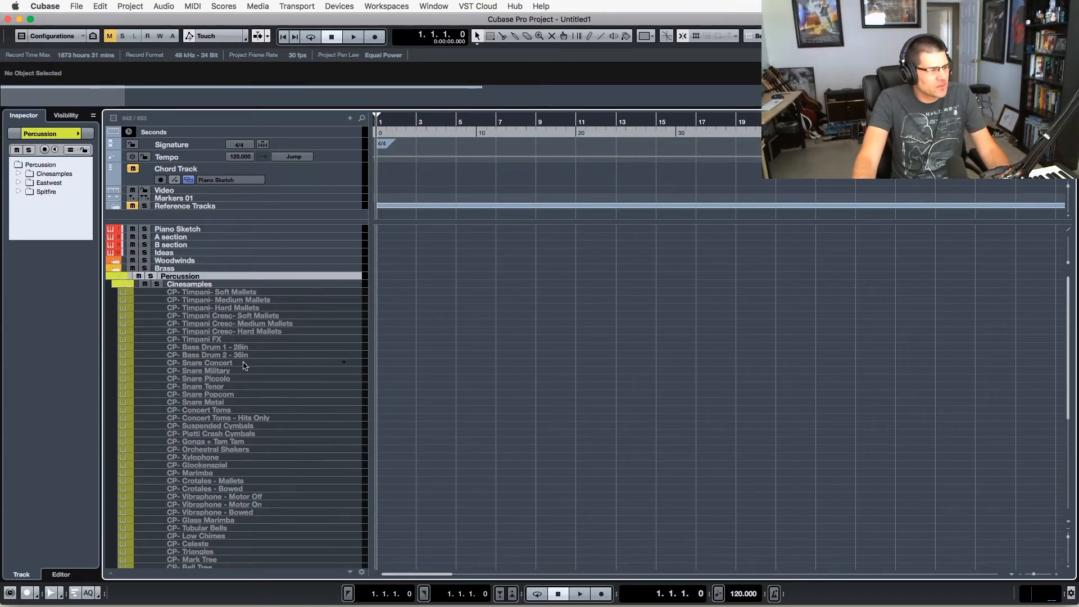
{"action": "scroll", "coordinate": [338, 428], "scroll_direction": "down", "scroll_amount": 7}
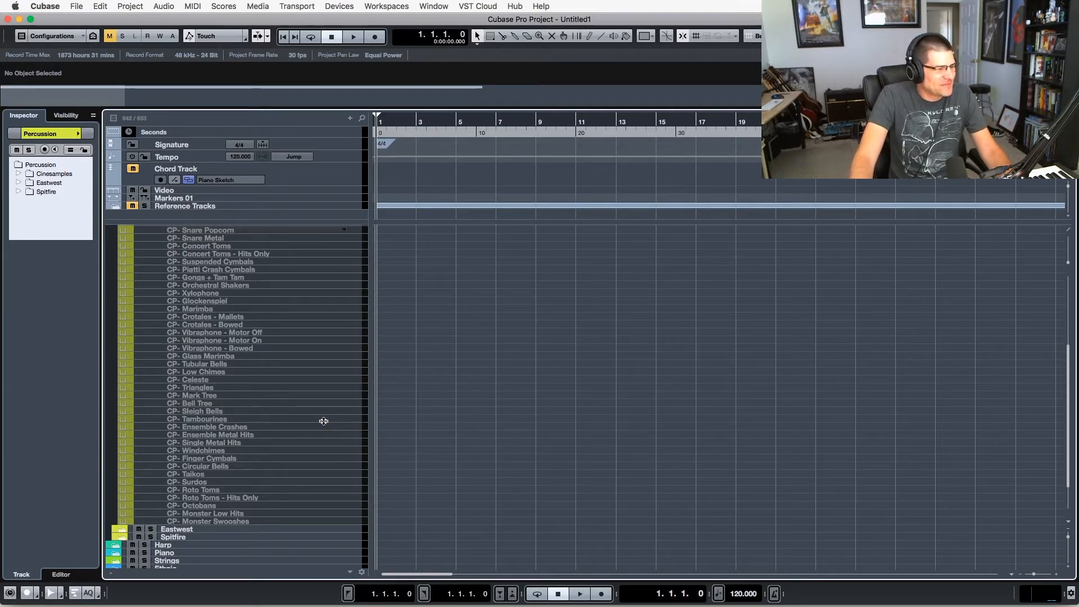
{"action": "scroll", "coordinate": [325, 422], "scroll_direction": "down", "scroll_amount": 3}
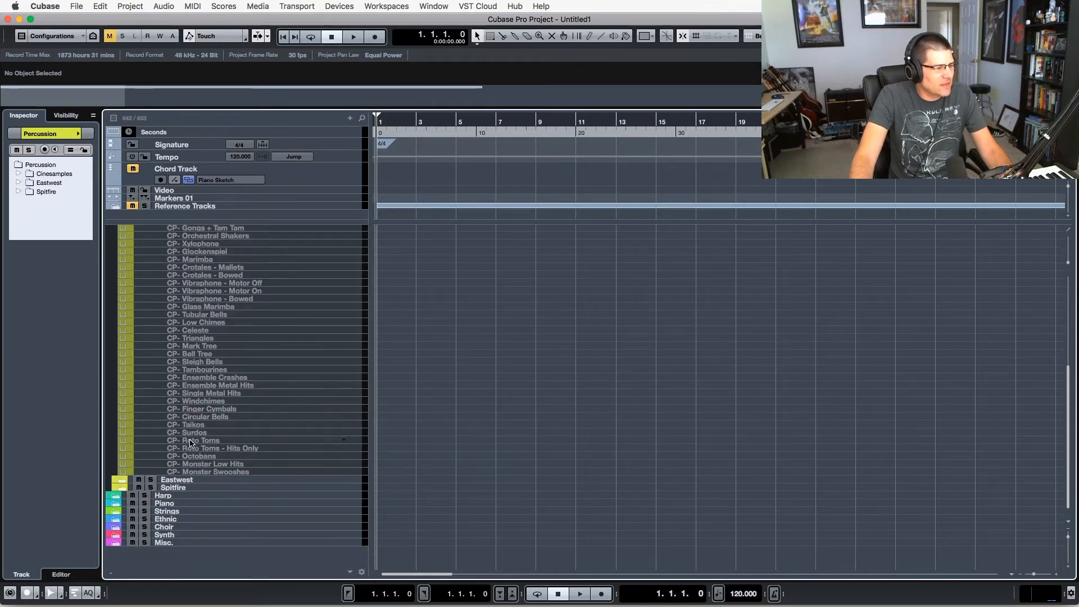
Highlight the Cinesamples percussion tracks from Taikos to Monster Swooshes, and reduce the selection to Monster Swooshes.
{"action": "left_click", "coordinate": [211, 472]}
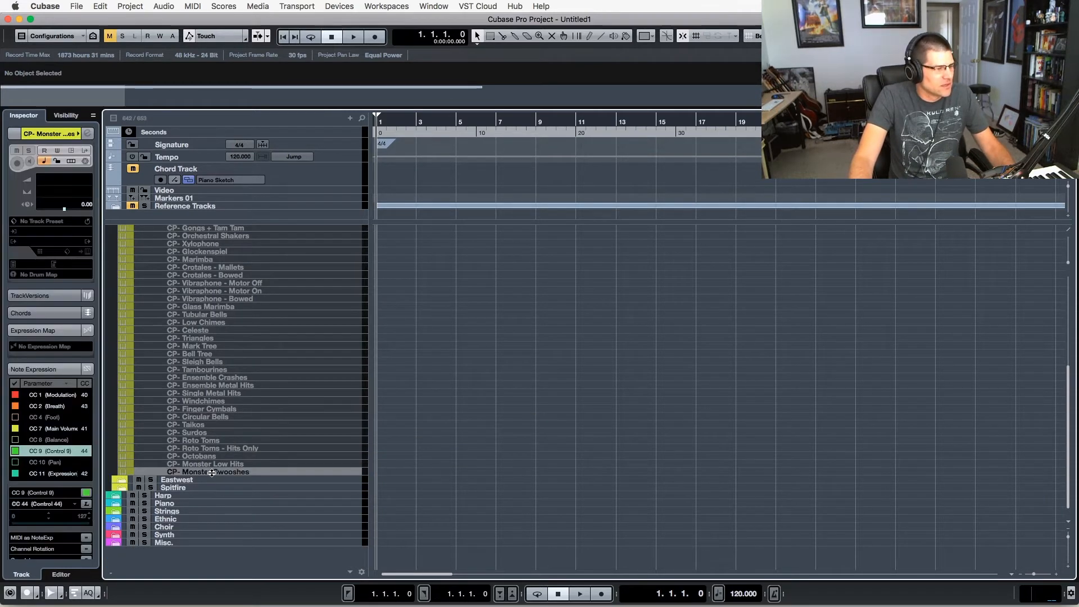
{"action": "left_click", "coordinate": [207, 425], "text": "shift"}
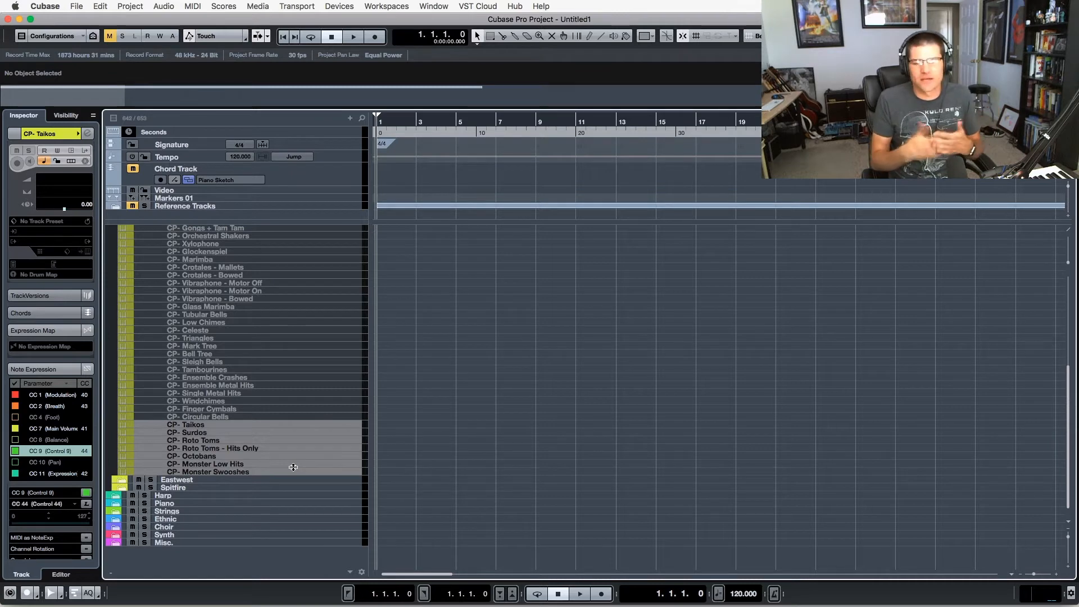
{"action": "left_click", "coordinate": [245, 471]}
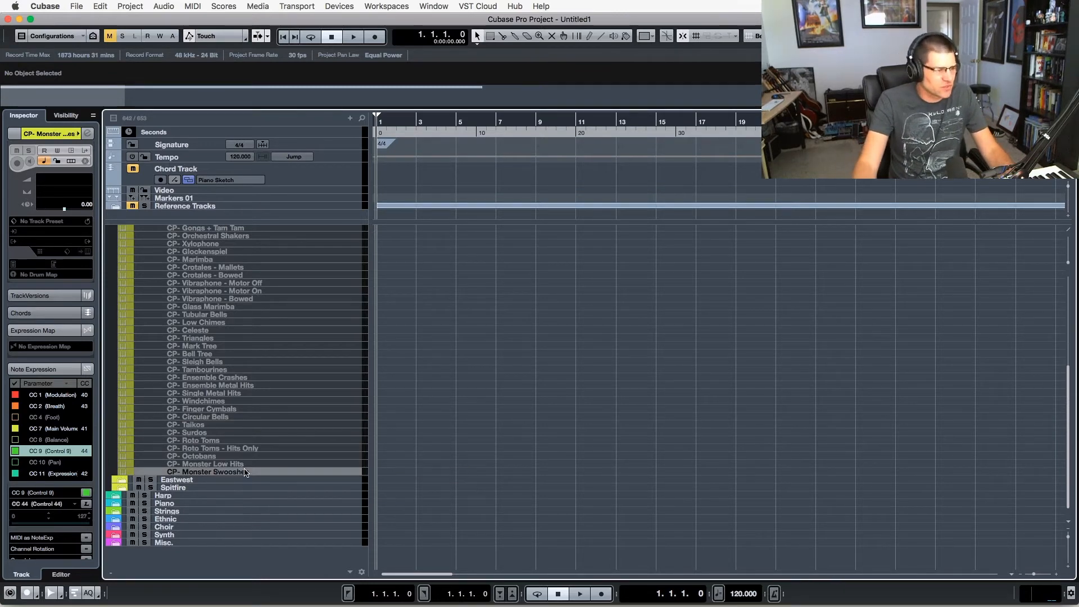
Collapse the Cinesamples percussion subfolder and expand the Eastwest percussion subfolder.
{"action": "scroll", "coordinate": [250, 467], "scroll_direction": "up", "scroll_amount": 5}
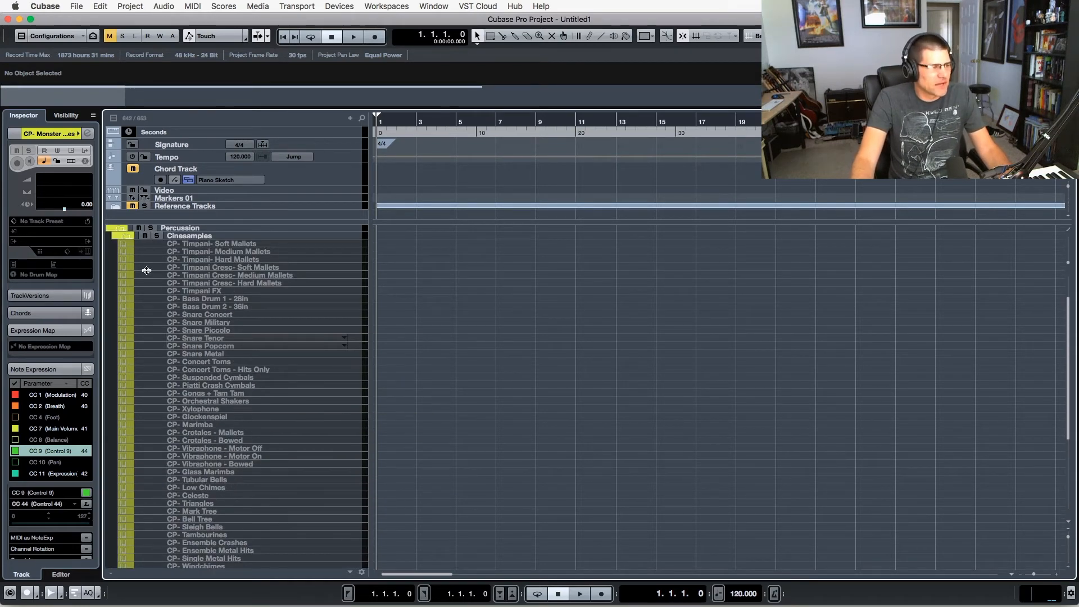
{"action": "left_click", "coordinate": [127, 237]}
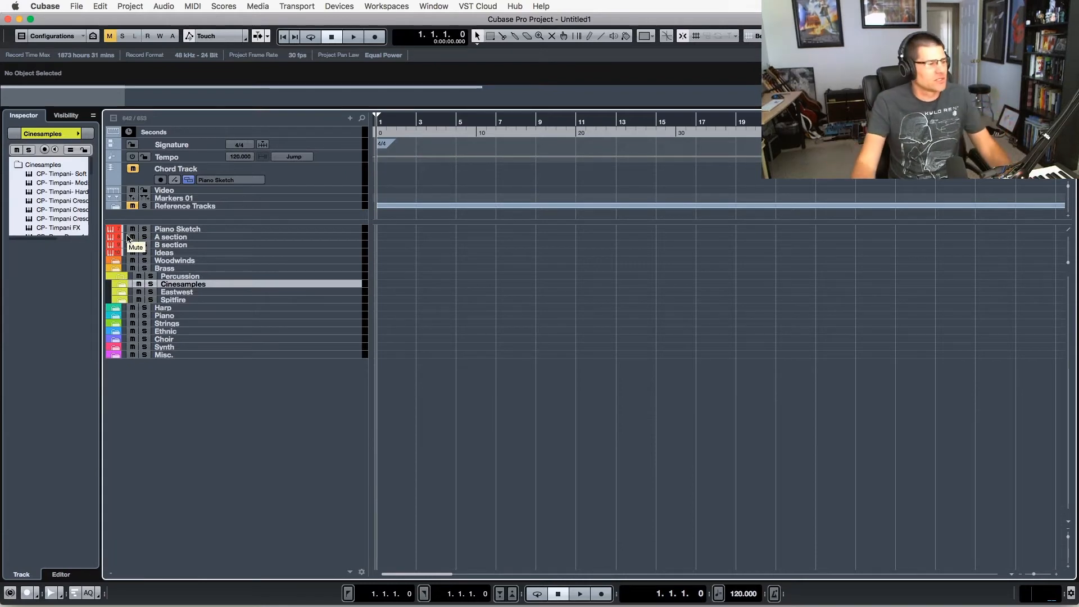
{"action": "left_click", "coordinate": [170, 293]}
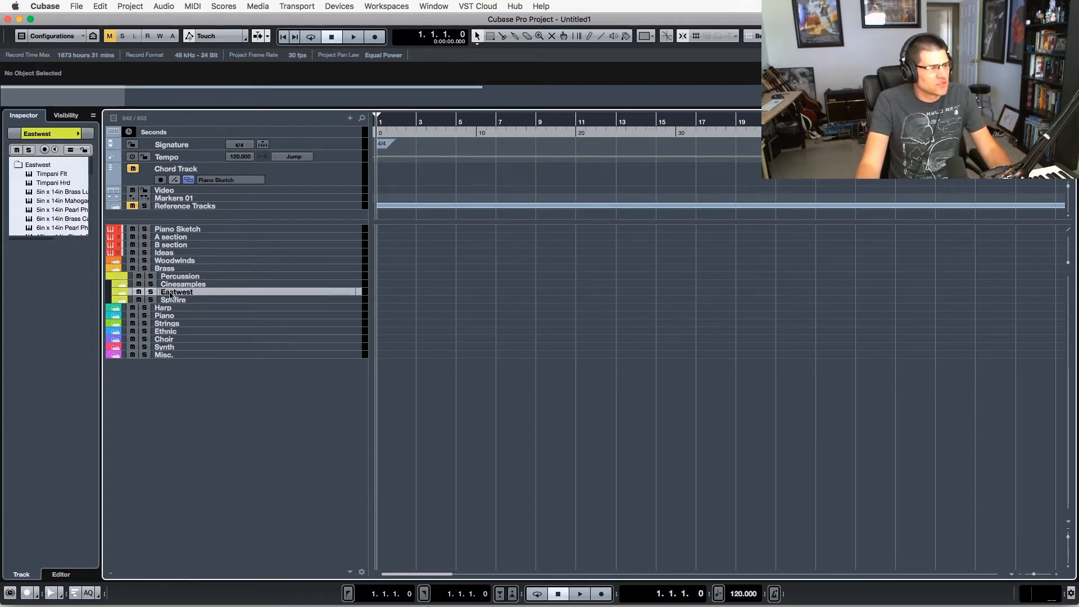
{"action": "left_click", "coordinate": [123, 291]}
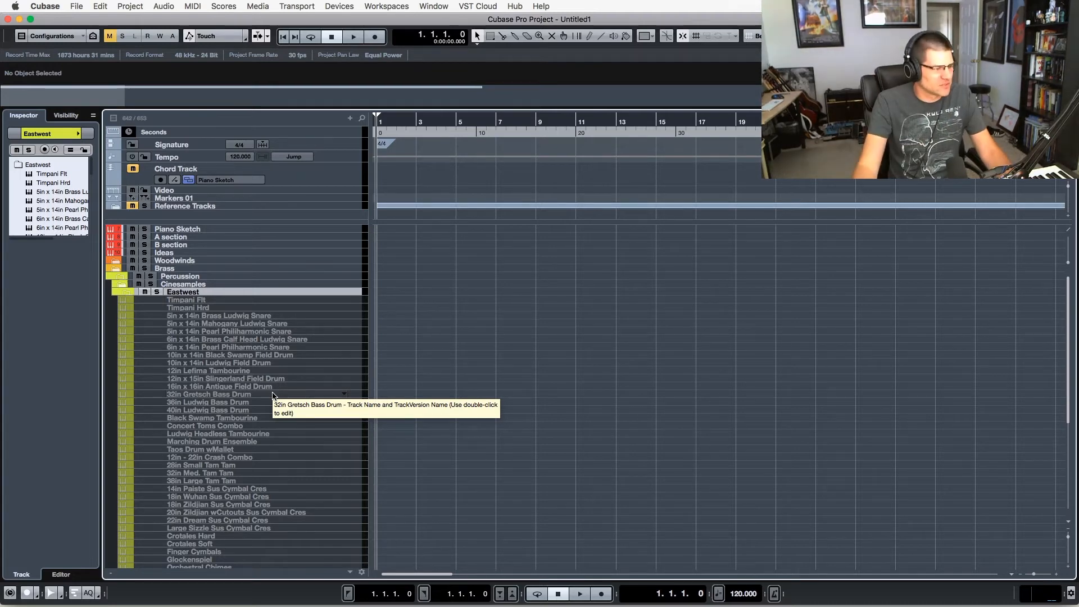
Examine the Eastwest percussion tracks from the timpani and snares down to the xylophones.
{"action": "scroll", "coordinate": [270, 436], "scroll_direction": "down", "scroll_amount": 5}
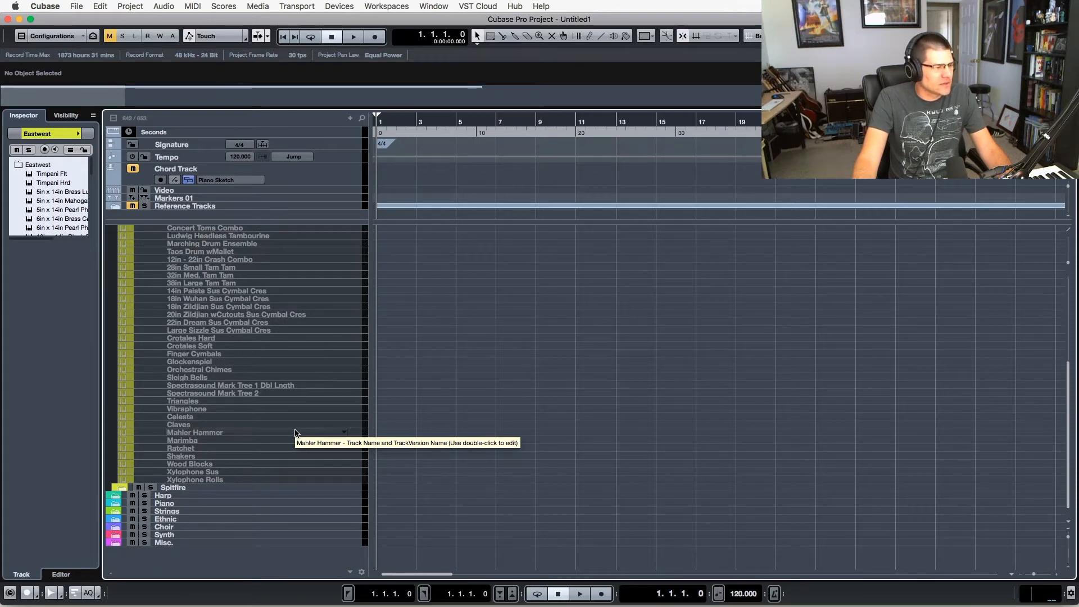
{"action": "scroll", "coordinate": [295, 433], "scroll_direction": "up", "scroll_amount": 7}
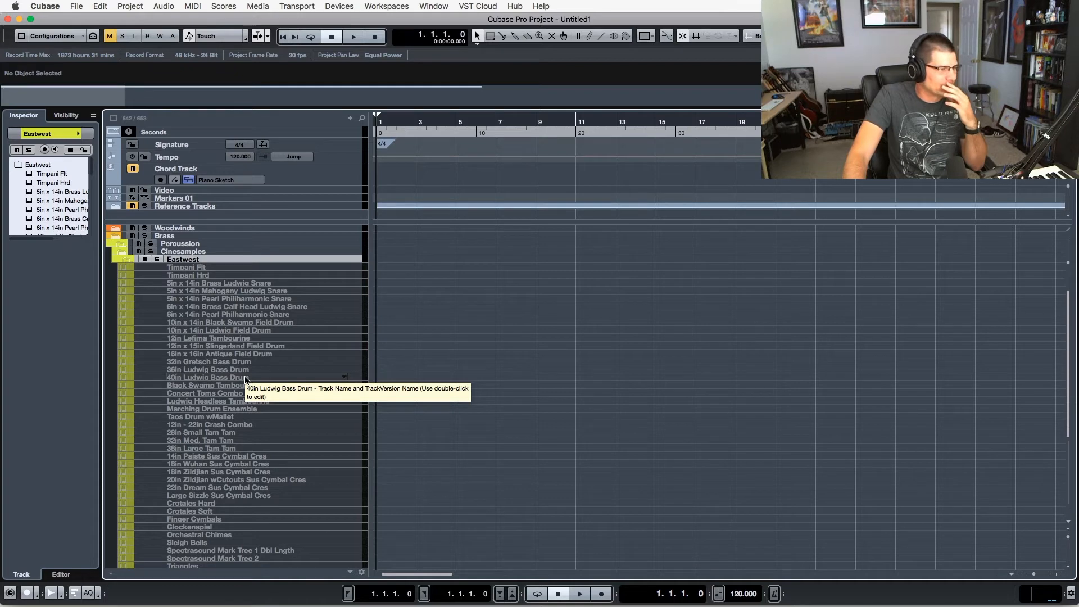
{"action": "scroll", "coordinate": [193, 309], "scroll_direction": "down", "scroll_amount": 7}
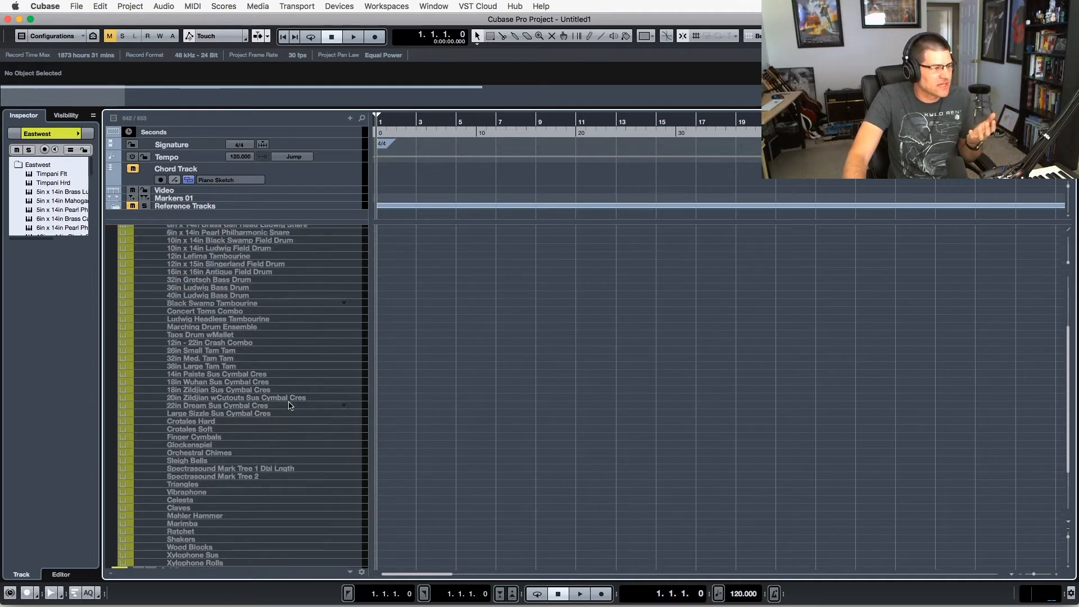
{"action": "scroll", "coordinate": [193, 308], "scroll_direction": "up", "scroll_amount": 4}
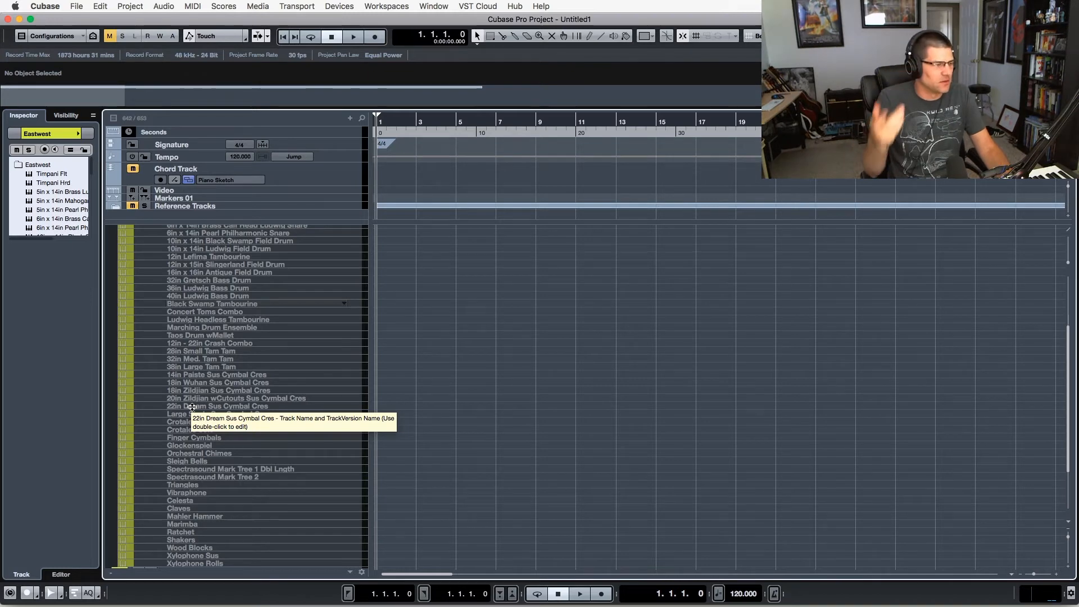
Enable the disabled 14in Paiste Sus Cymbal Cres track, and disable it again.
{"action": "left_click", "coordinate": [208, 375]}
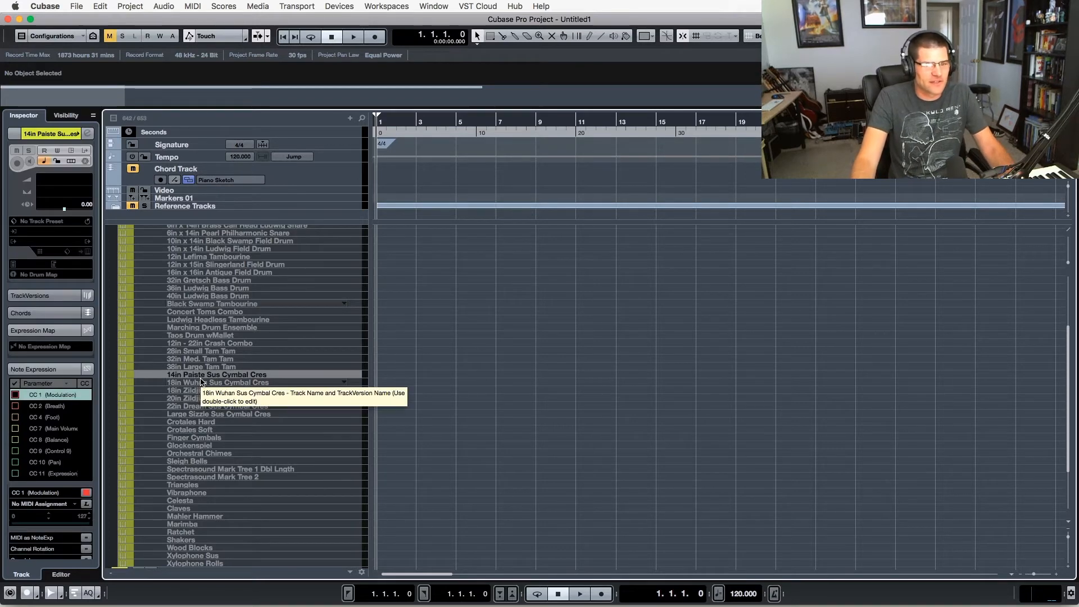
{"action": "key", "text": "shift+d"}
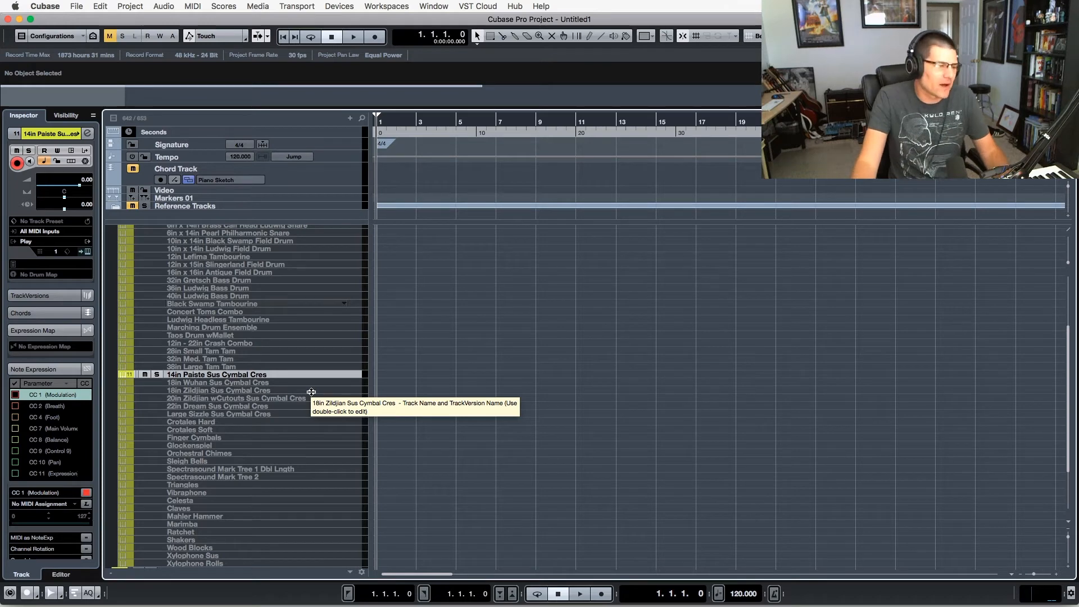
{"action": "key", "text": "shift+d"}
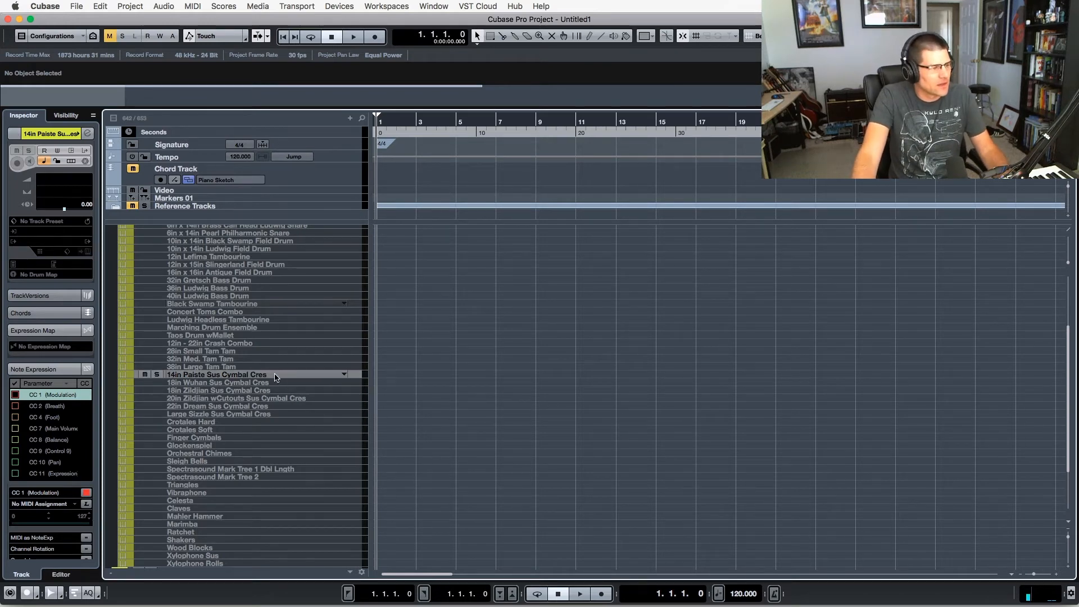
Review the remaining Eastwest percussion tracks, and switch the expanded percussion subfolder from Eastwest to Spitfire.
{"action": "scroll", "coordinate": [297, 407], "scroll_direction": "down", "scroll_amount": 3}
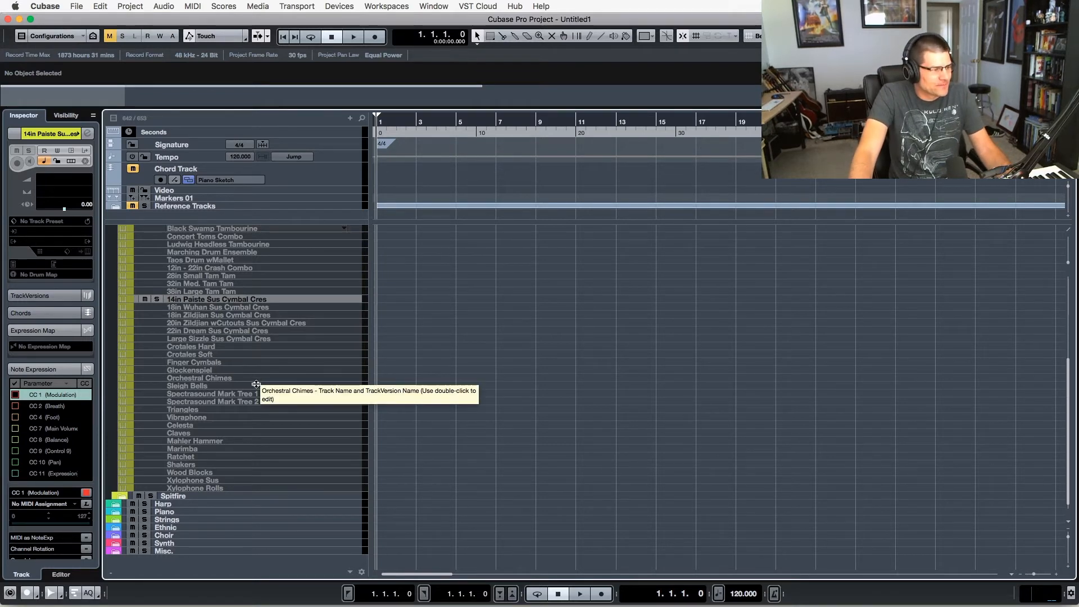
{"action": "scroll", "coordinate": [172, 347], "scroll_direction": "down", "scroll_amount": 1}
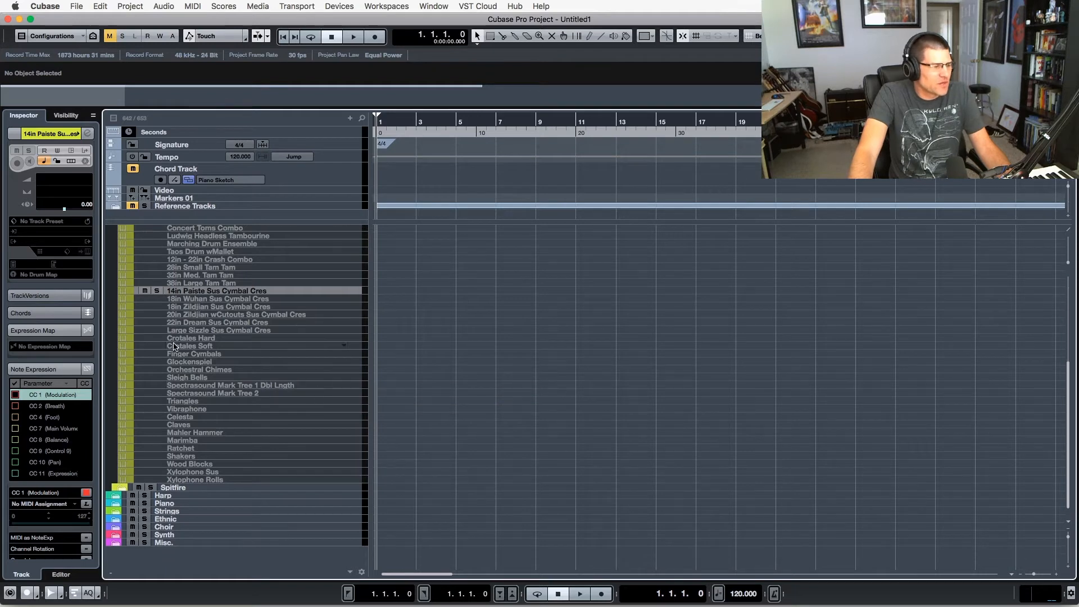
{"action": "scroll", "coordinate": [148, 318], "scroll_direction": "up", "scroll_amount": 10}
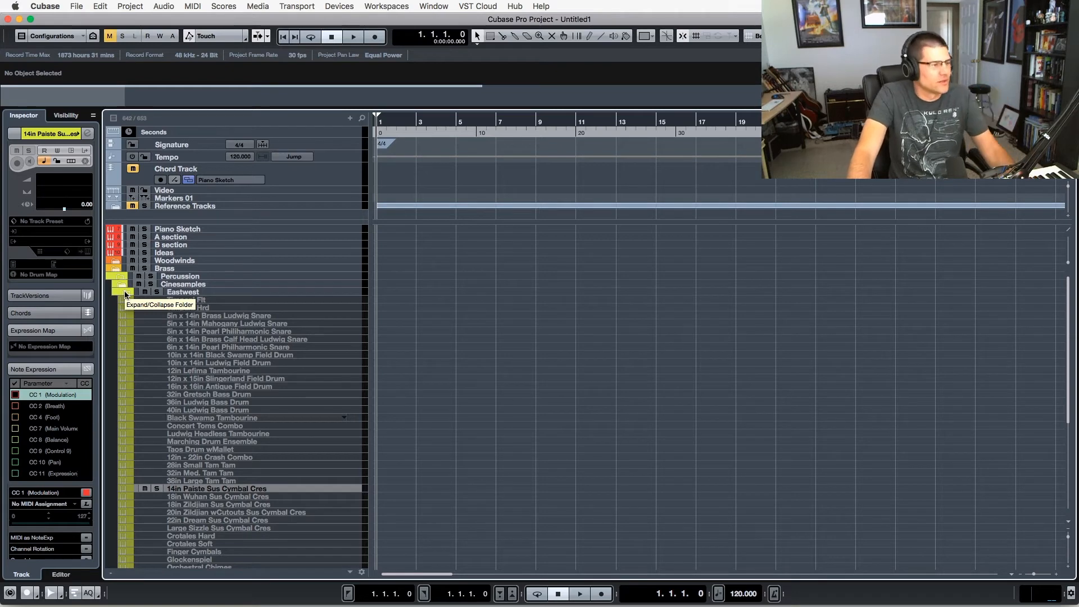
{"action": "left_click", "coordinate": [124, 294]}
{"action": "left_click", "coordinate": [117, 300]}
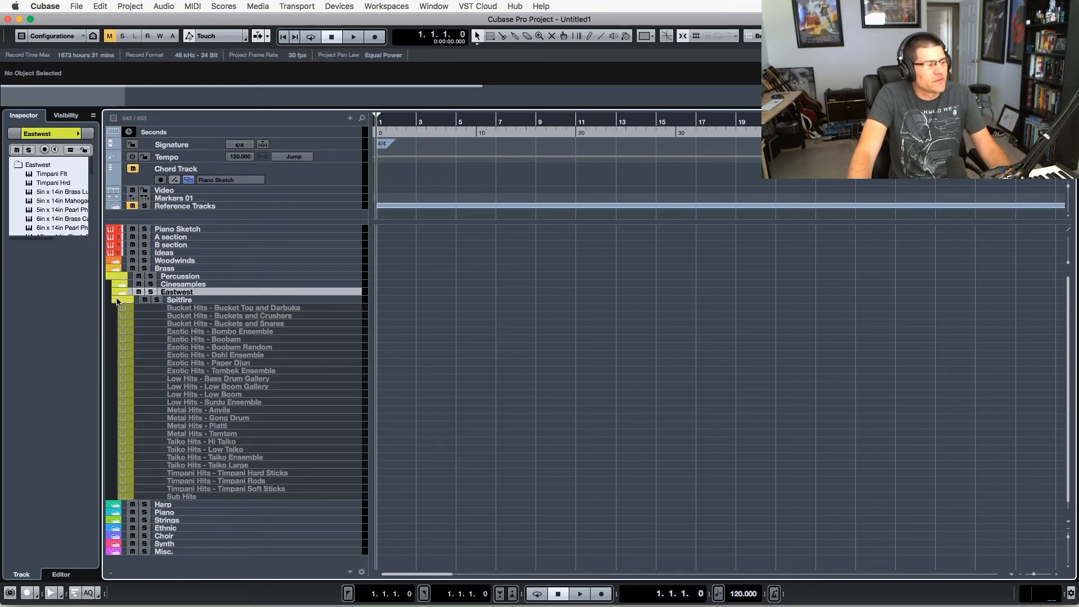
Review the Spitfire percussion tracks, then collapse the Spitfire subfolder and the Percussion folder.
{"action": "left_click", "coordinate": [186, 299]}
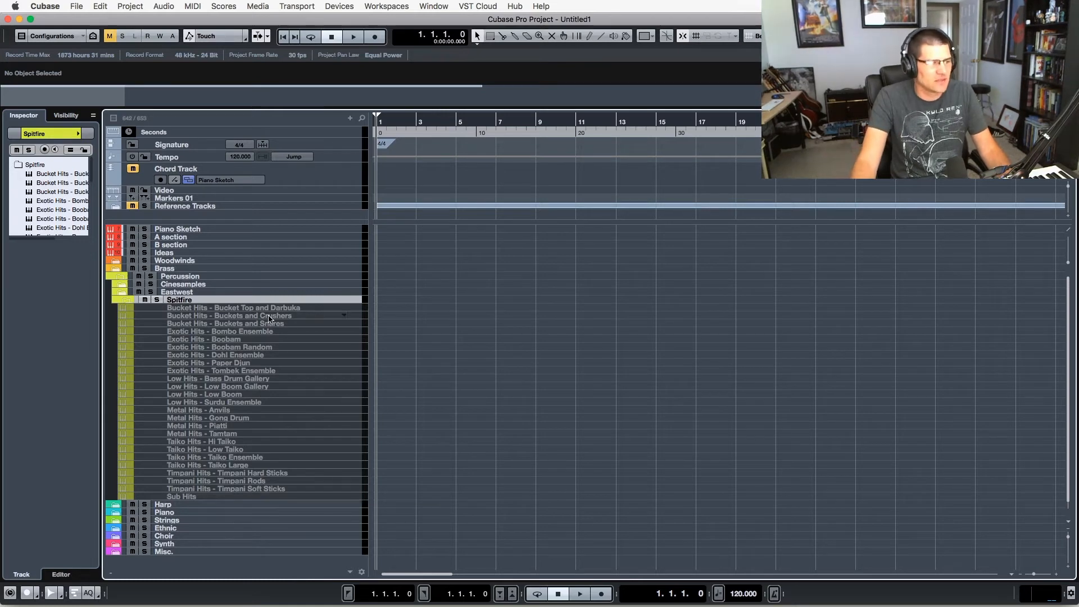
{"action": "left_click", "coordinate": [202, 497]}
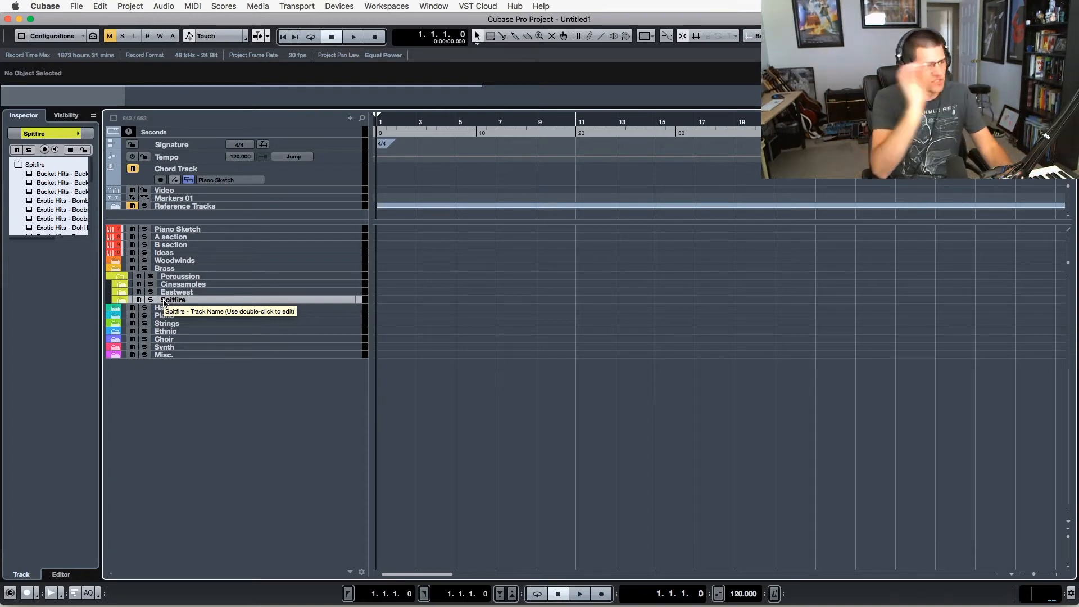
{"action": "left_click", "coordinate": [120, 276]}
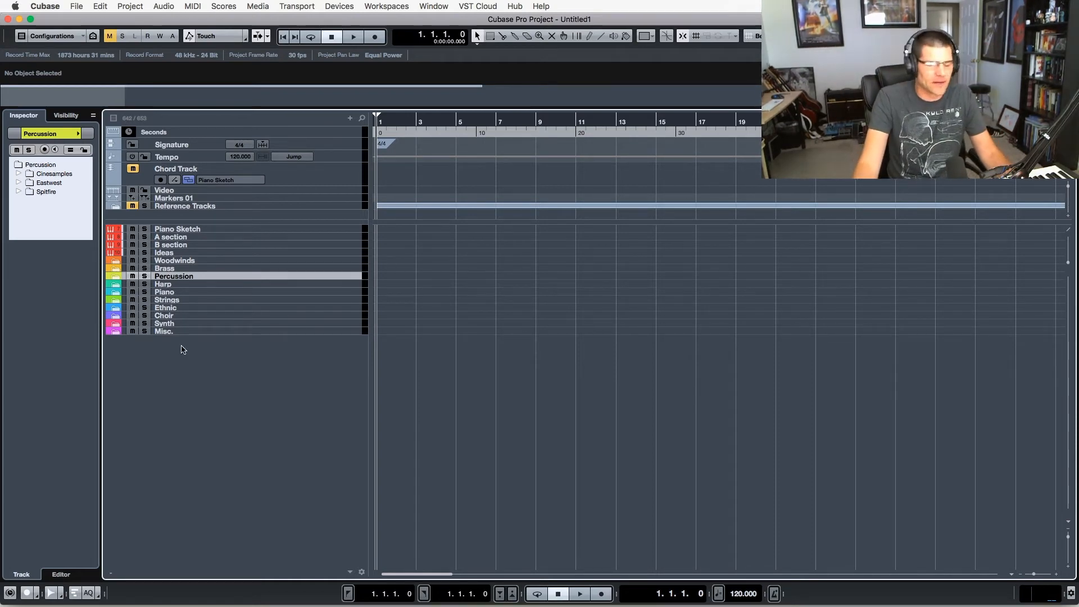
Expand the Harp folder and point out its CineHarp - Glissandi and Spitfire- Bisbigliando tracks.
{"action": "left_click", "coordinate": [181, 286]}
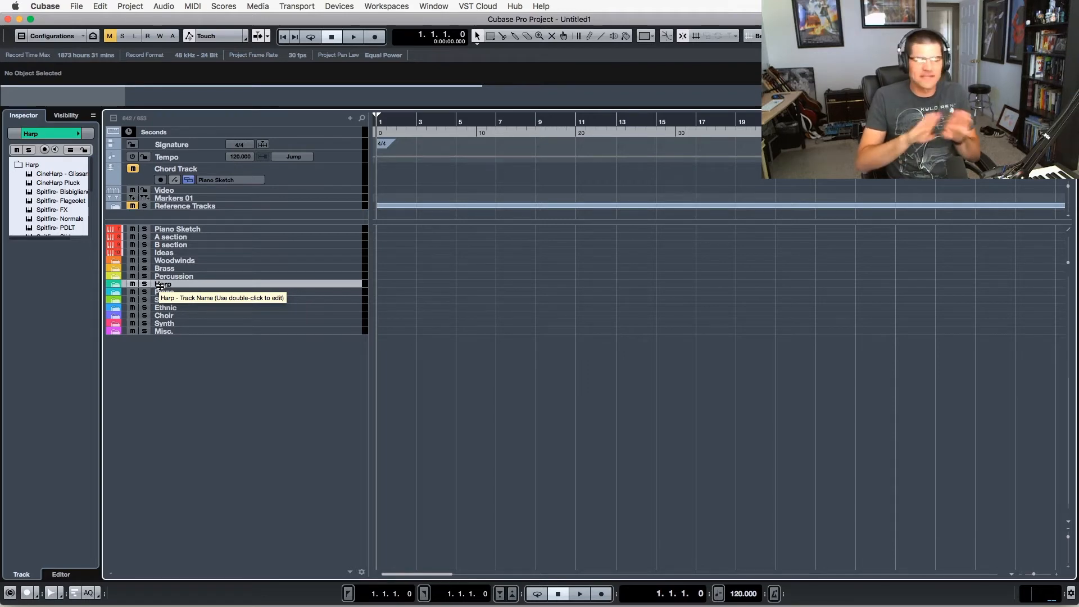
{"action": "left_click", "coordinate": [117, 284]}
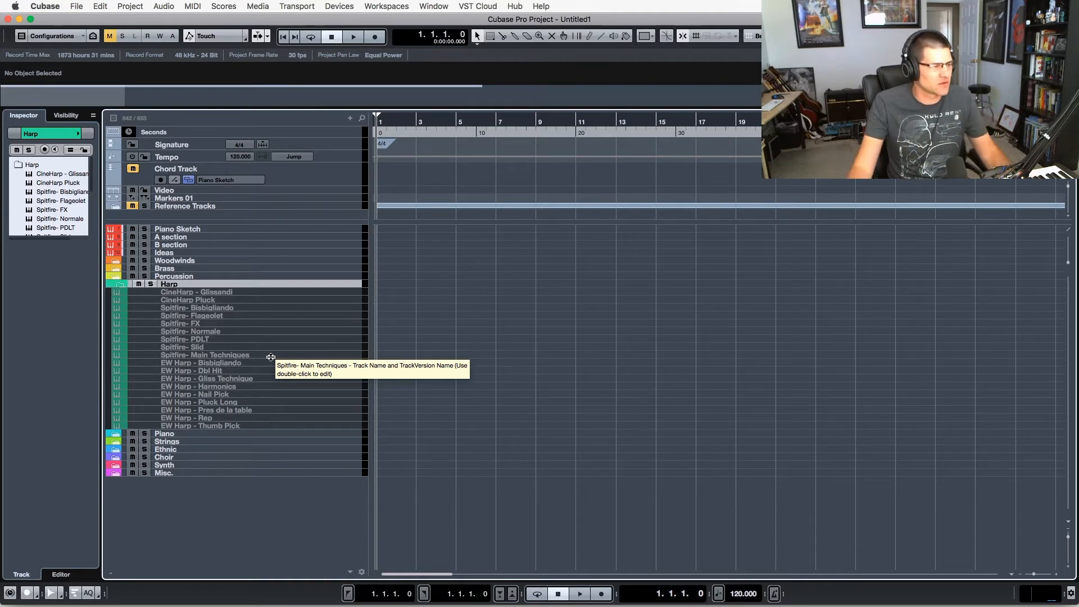
{"action": "left_click", "coordinate": [194, 292]}
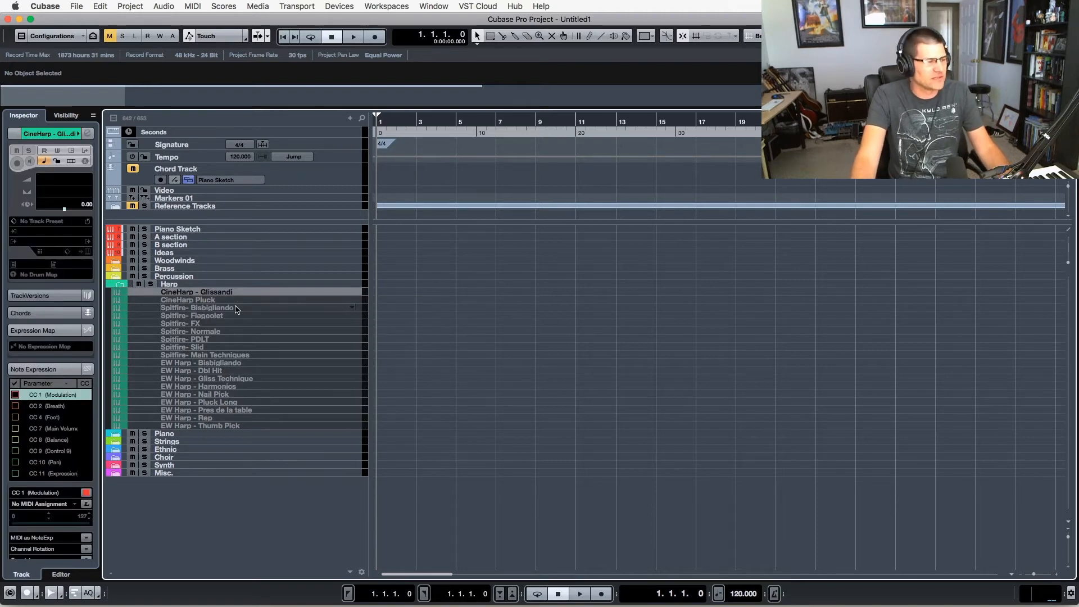
{"action": "left_click", "coordinate": [217, 308]}
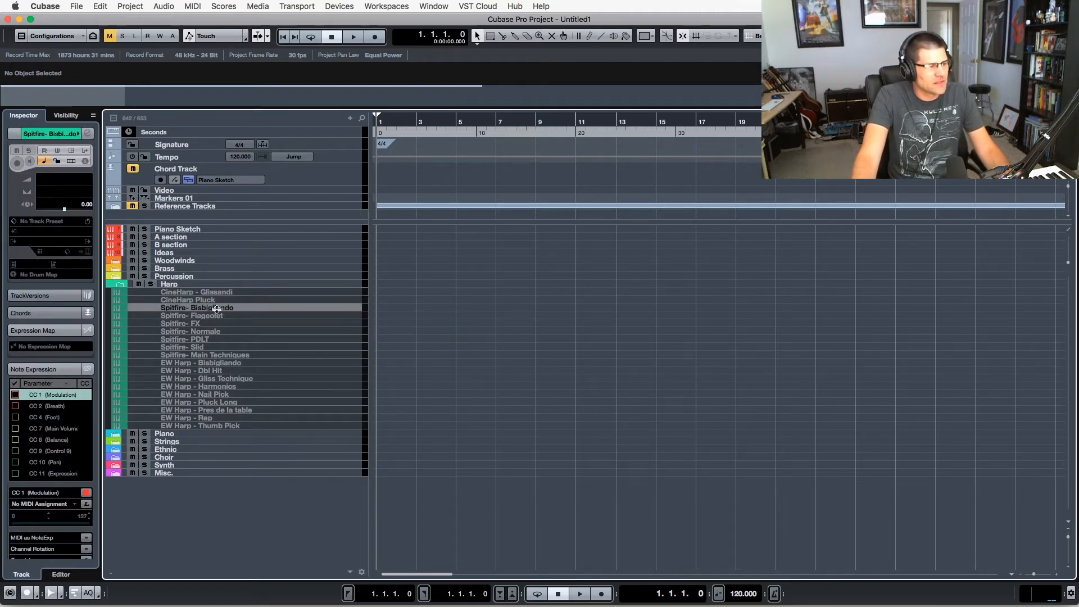
Enable the Spitfire- Normale and CineHarp Pluck harp tracks one after the other, disabling each again.
{"action": "left_click", "coordinate": [214, 332]}
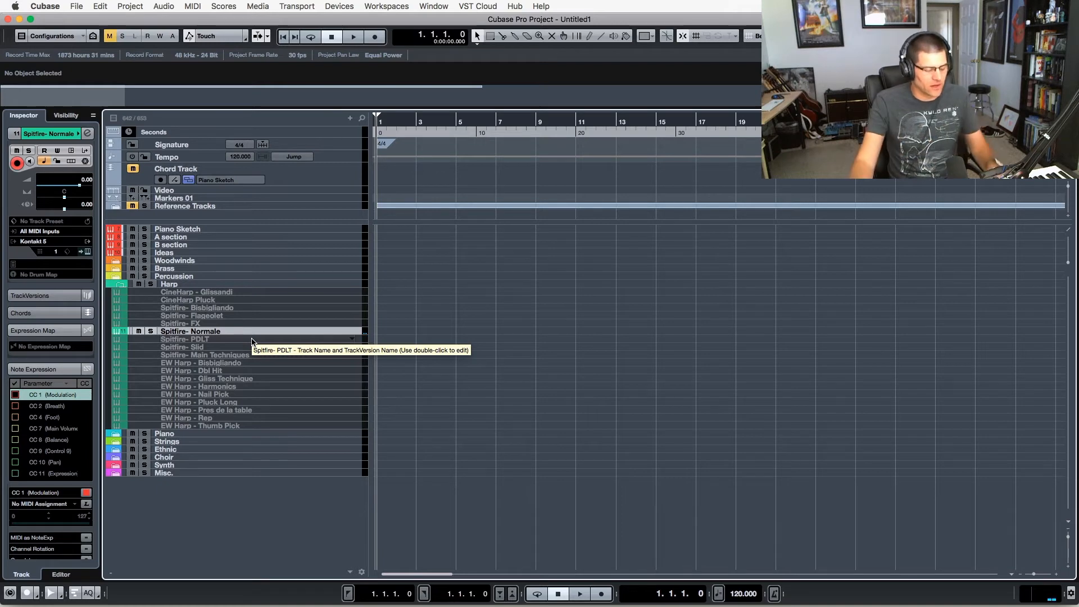
{"action": "left_click", "coordinate": [203, 301]}
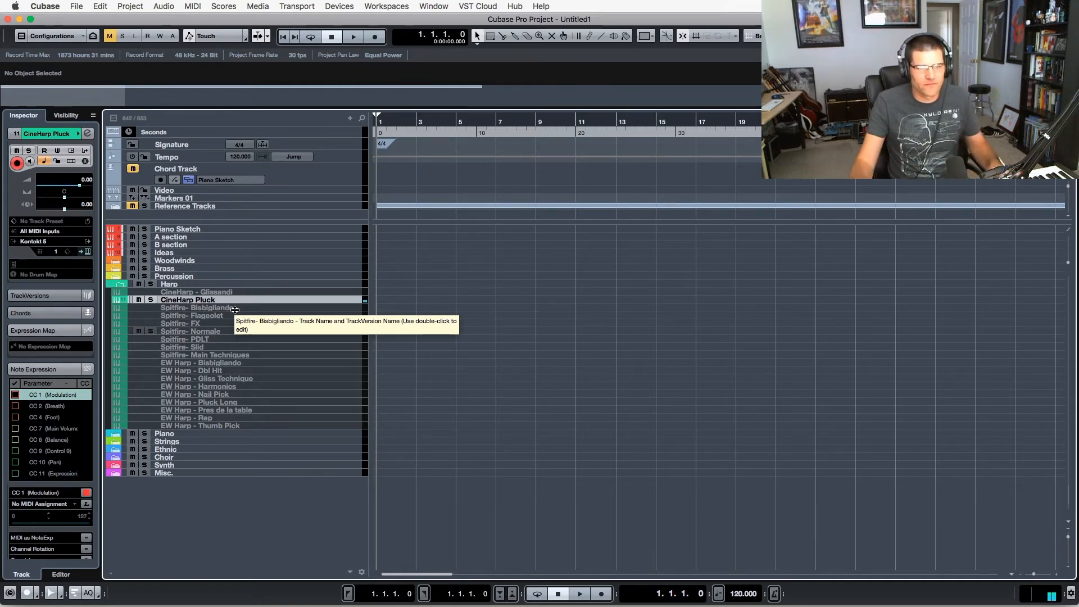
{"action": "key", "text": "shift+d"}
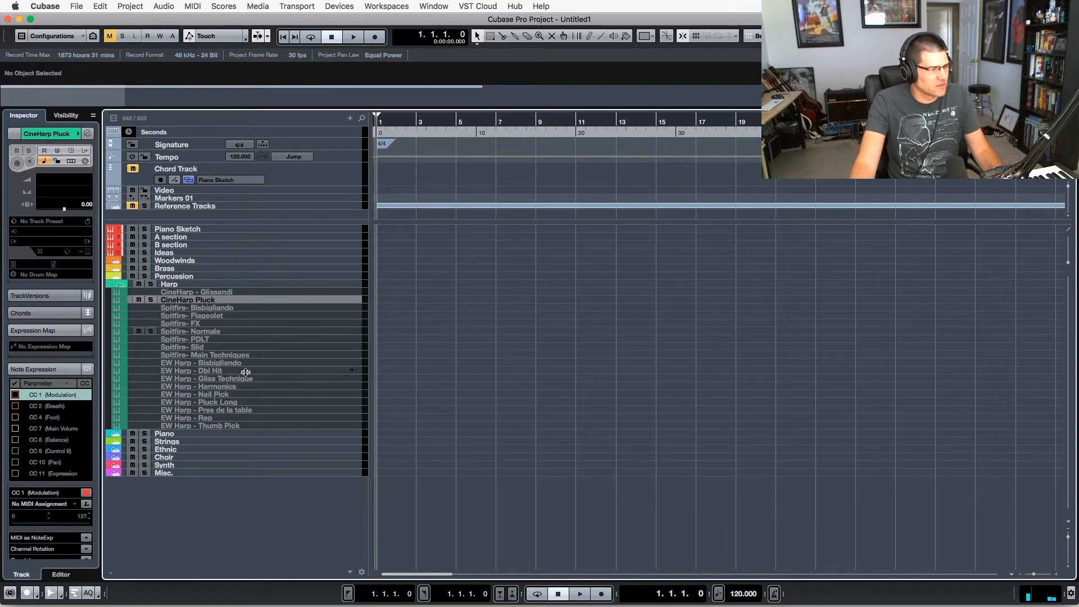
Enable the disabled EW Harp - Pluck Long track, and disable it again.
{"action": "left_click", "coordinate": [222, 395]}
{"action": "left_click", "coordinate": [242, 402]}
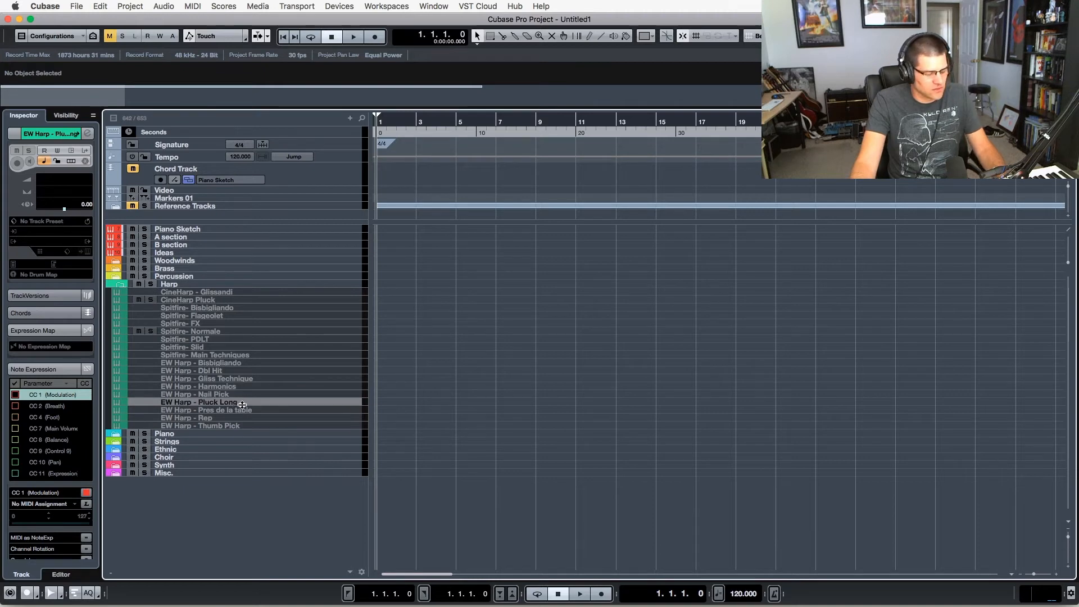
{"action": "key", "text": "shift+d"}
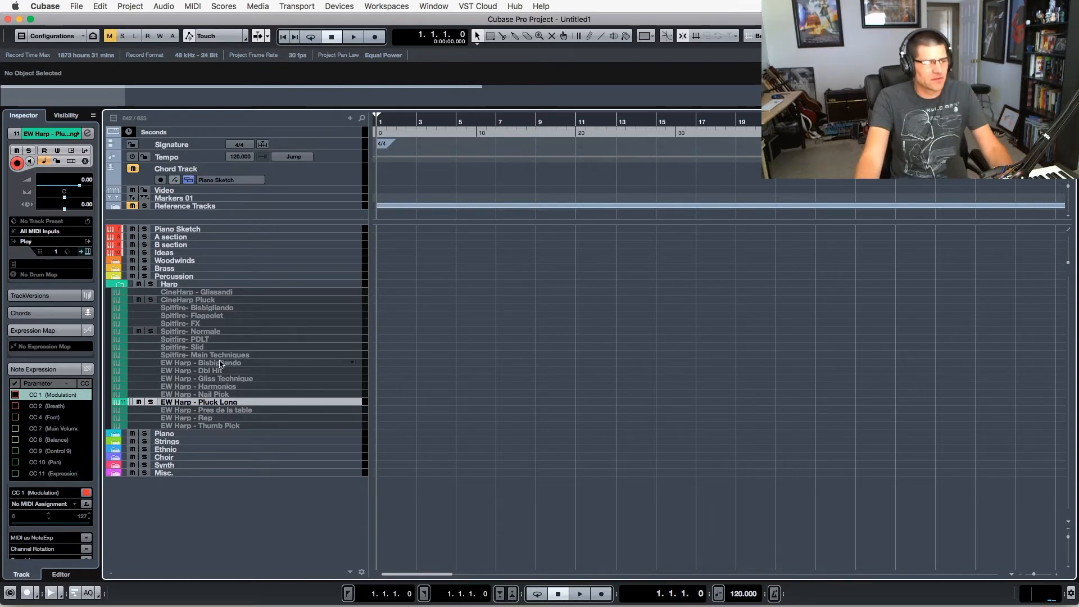
{"action": "key", "text": "shift+d"}
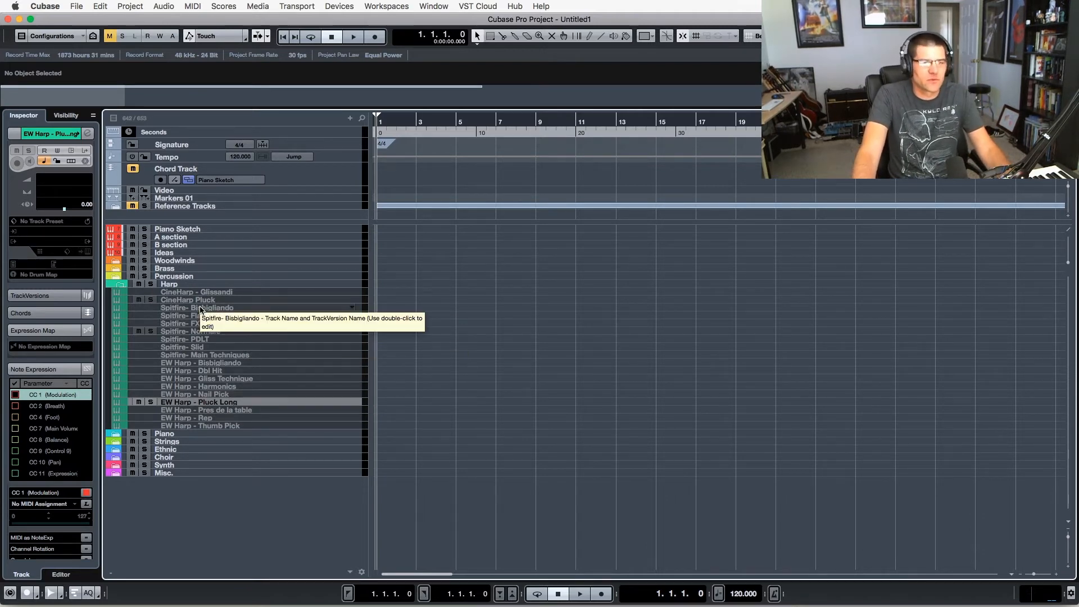
Collapse the Harp folder and expand the Piano folder.
{"action": "left_click", "coordinate": [117, 287]}
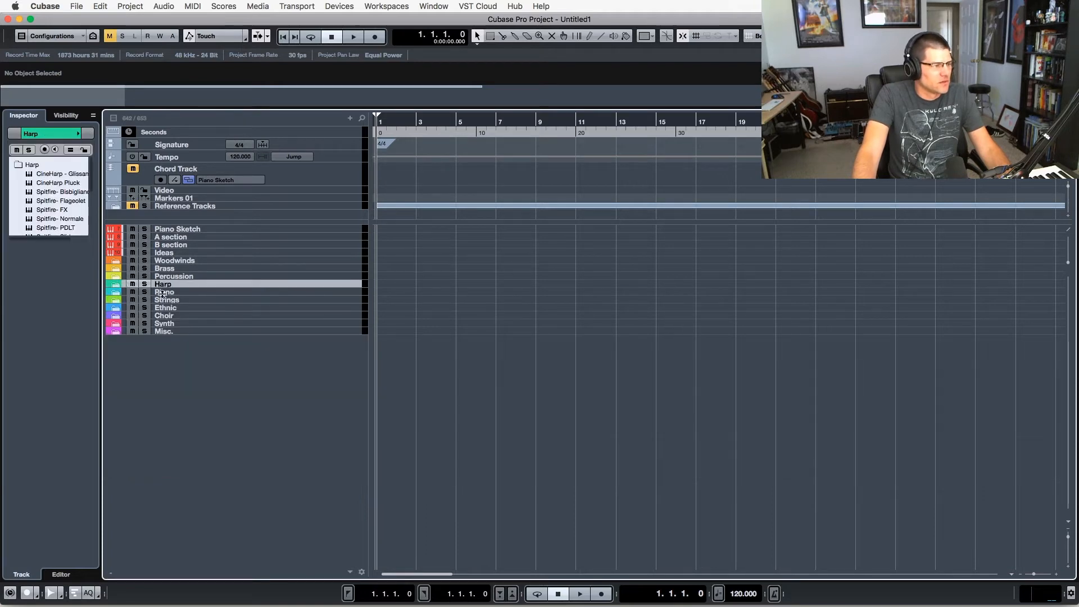
{"action": "left_click", "coordinate": [171, 292]}
{"action": "left_click", "coordinate": [112, 292]}
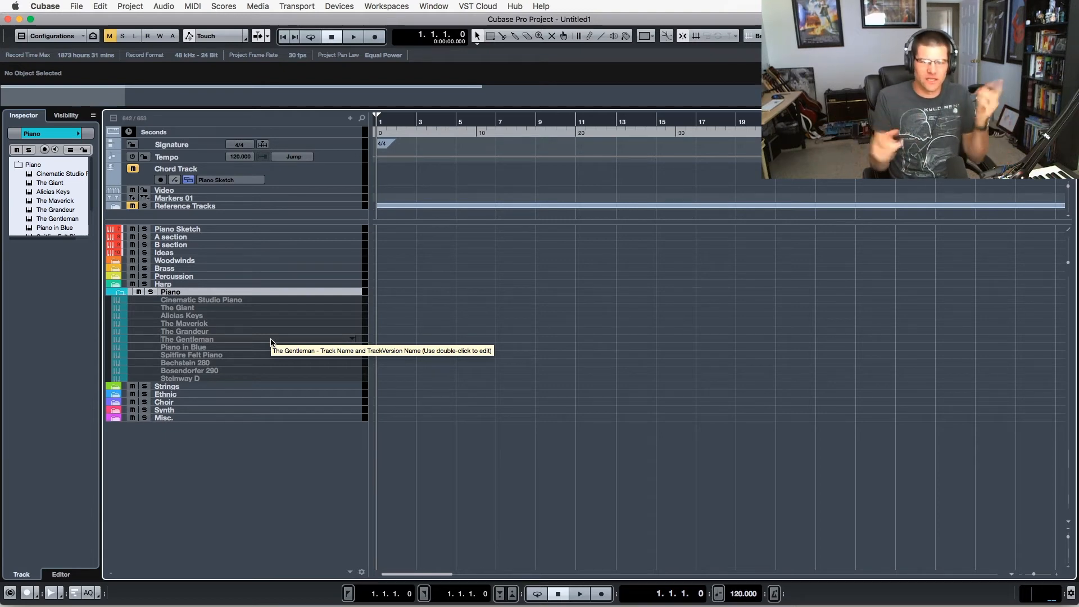
Review the piano tracks Cinematic Studio Piano, The Giant and The Grandeur.
{"action": "left_click", "coordinate": [229, 302]}
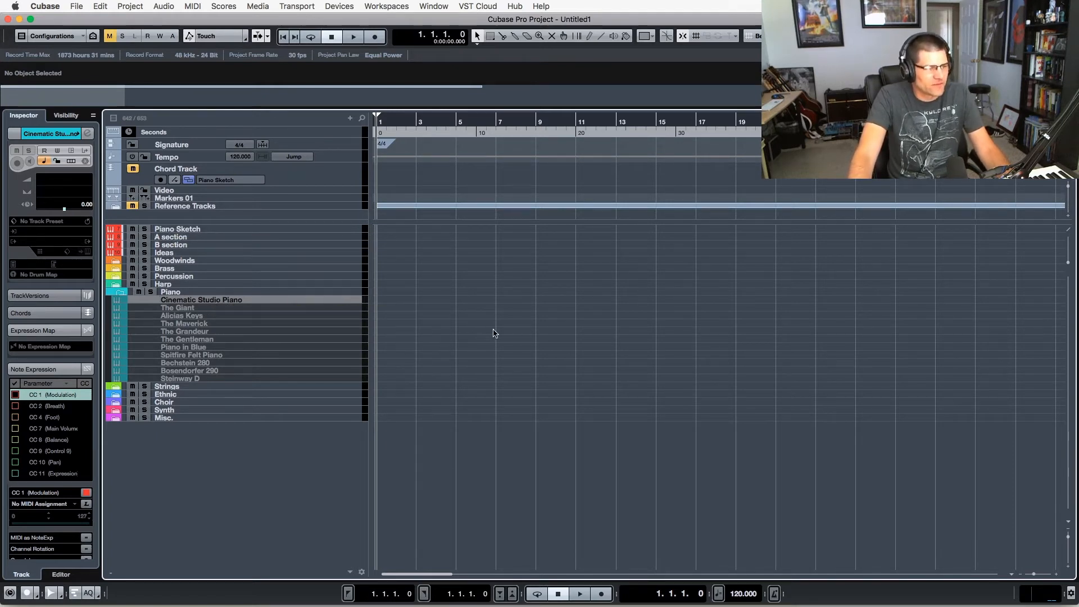
{"action": "left_click", "coordinate": [196, 308]}
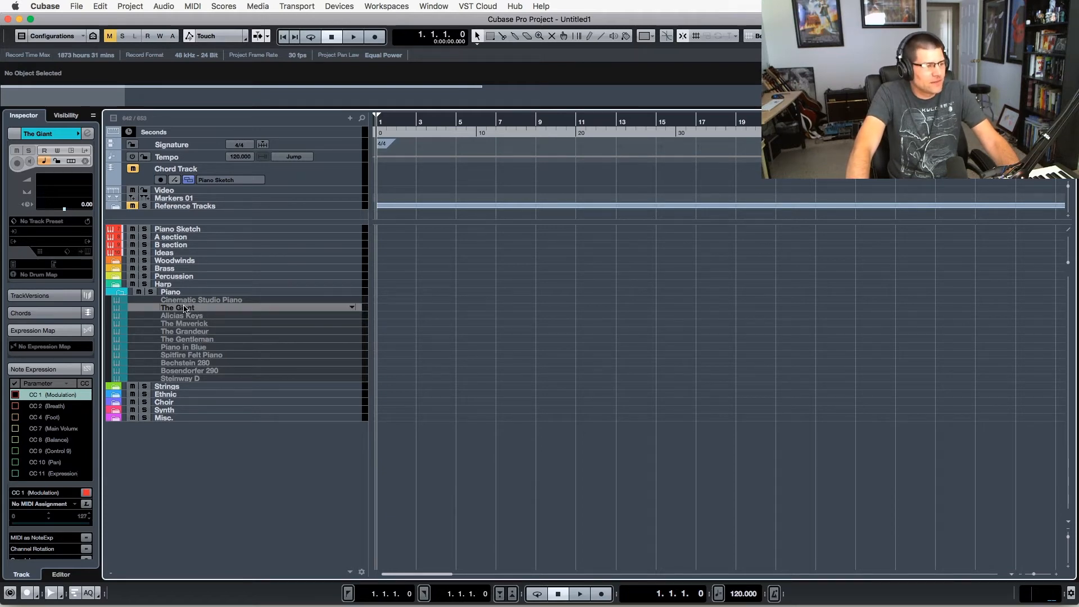
{"action": "left_click", "coordinate": [196, 331]}
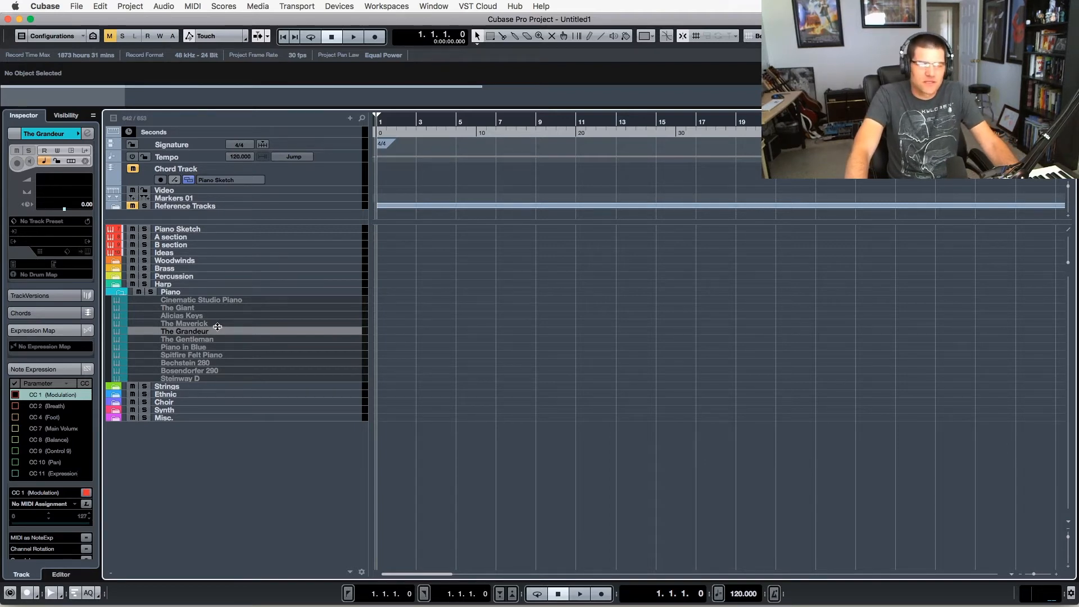
Enable the disabled Alicias Keys piano track, and disable it again.
{"action": "left_click", "coordinate": [211, 317]}
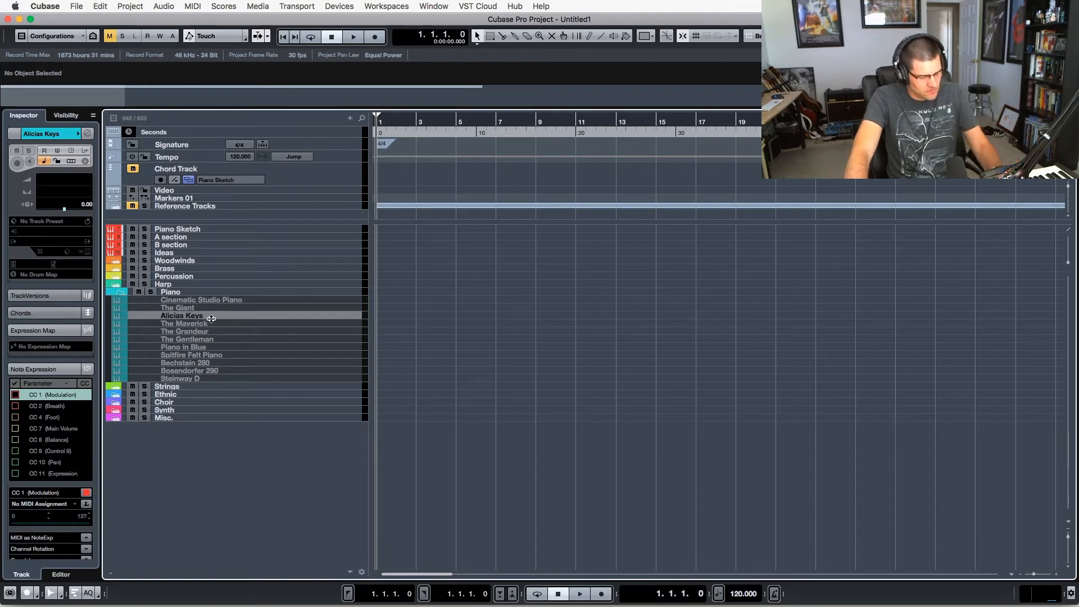
{"action": "key", "text": "shift+e"}
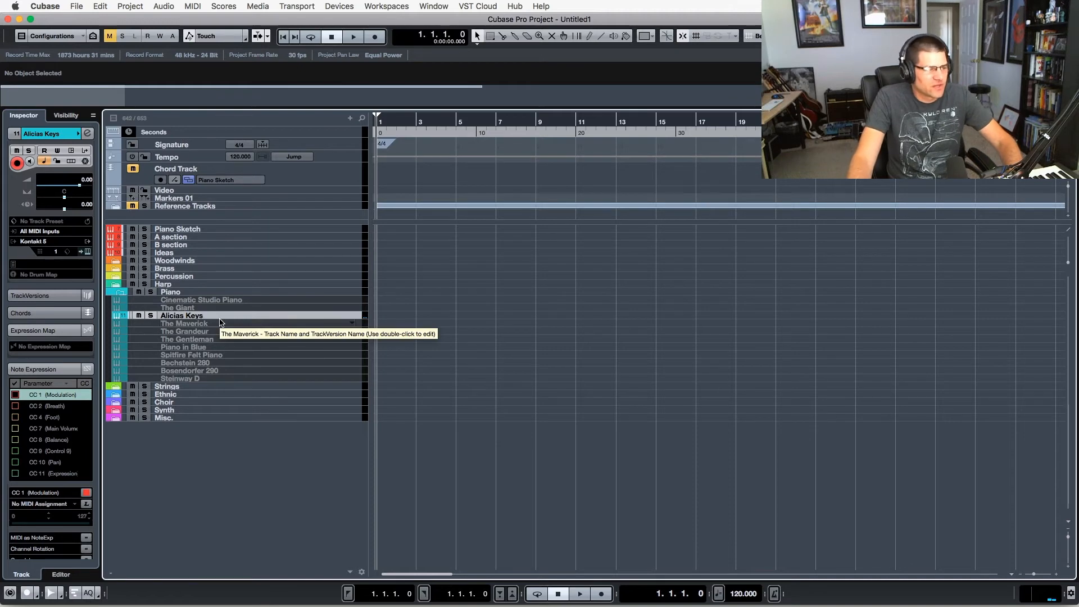
{"action": "key", "text": "shift+d"}
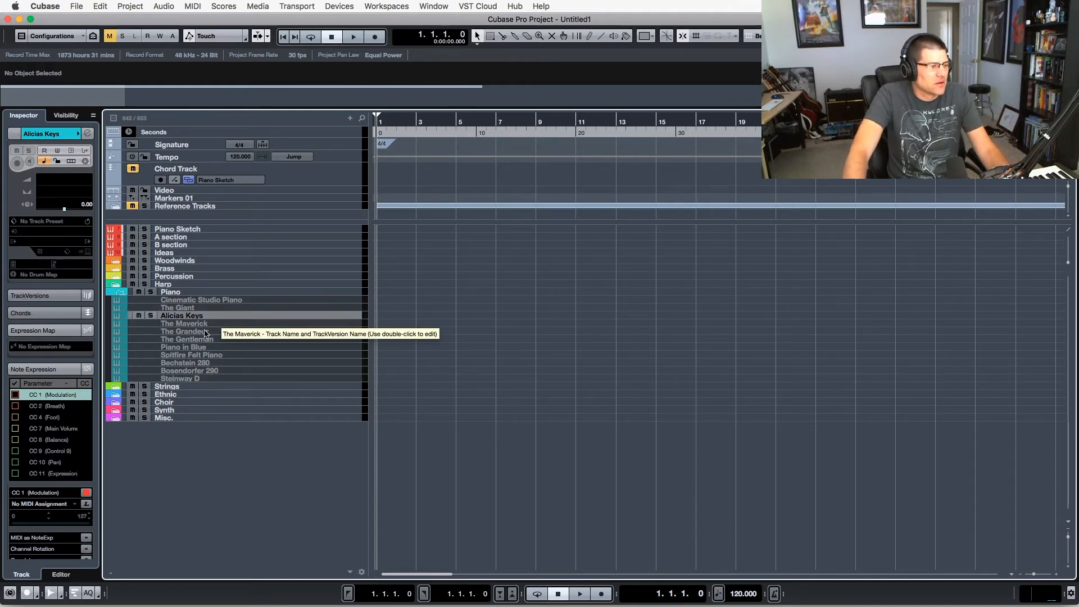
Enable the disabled Spitfire Felt Piano track, and disable it again.
{"action": "left_click", "coordinate": [222, 355]}
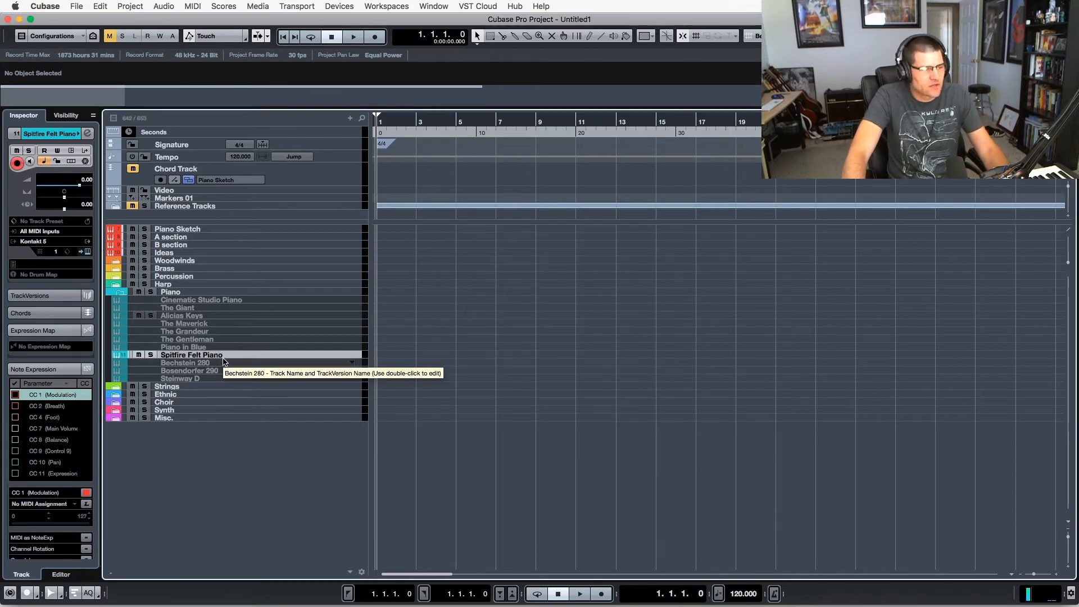
{"action": "key", "text": "shift+d"}
{"action": "left_click", "coordinate": [267, 364]}
{"action": "left_click", "coordinate": [237, 358]}
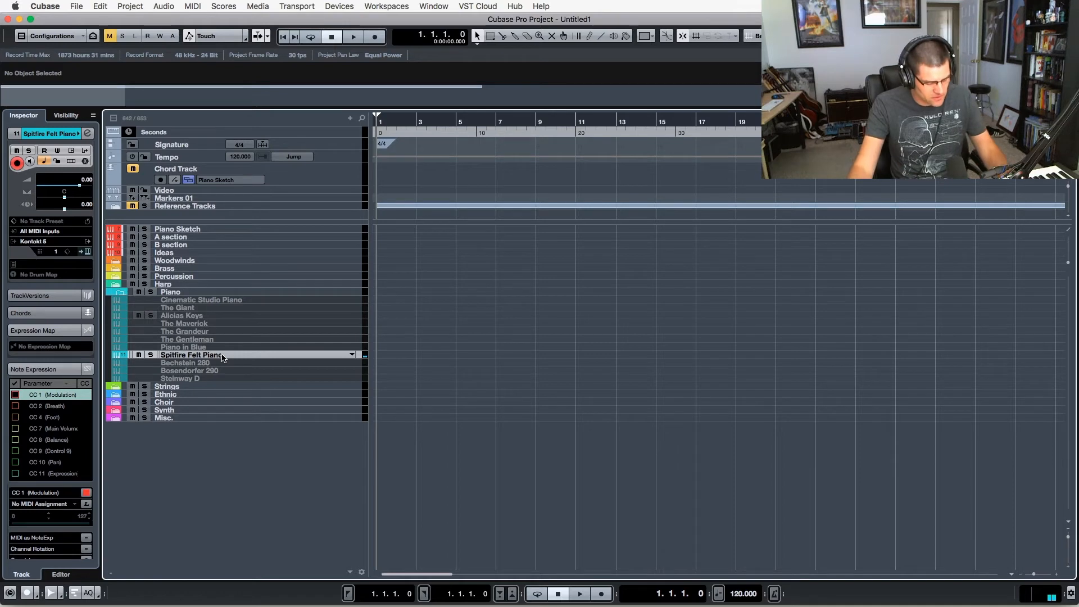
{"action": "key", "text": "shift+d"}
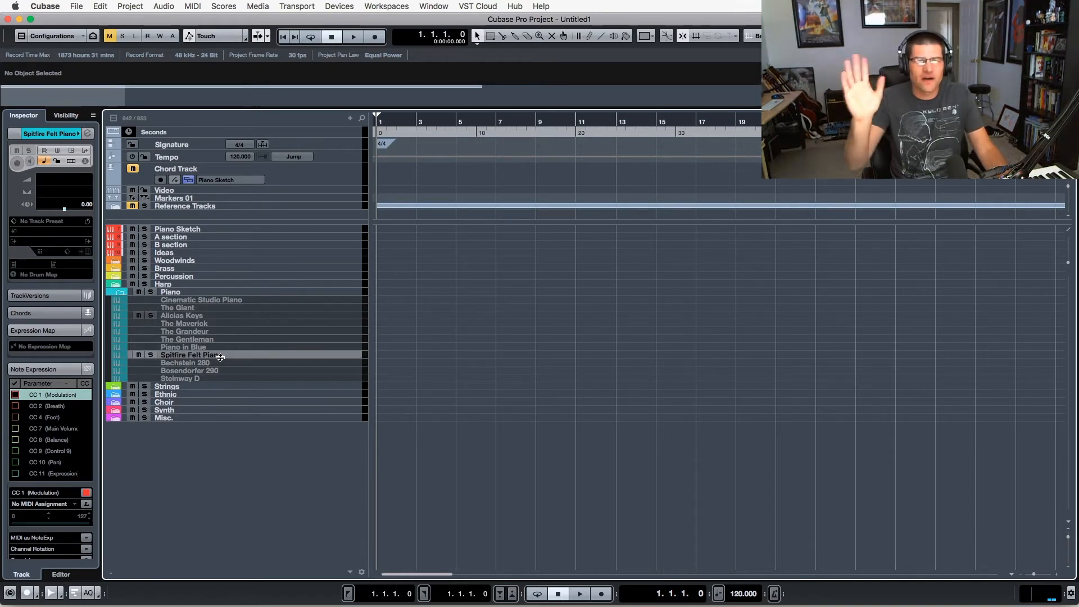
Point out the Bechstein 280, Bosendorfer 290 and Steinway D tracks at the end of the Piano folder.
{"action": "left_click", "coordinate": [197, 364]}
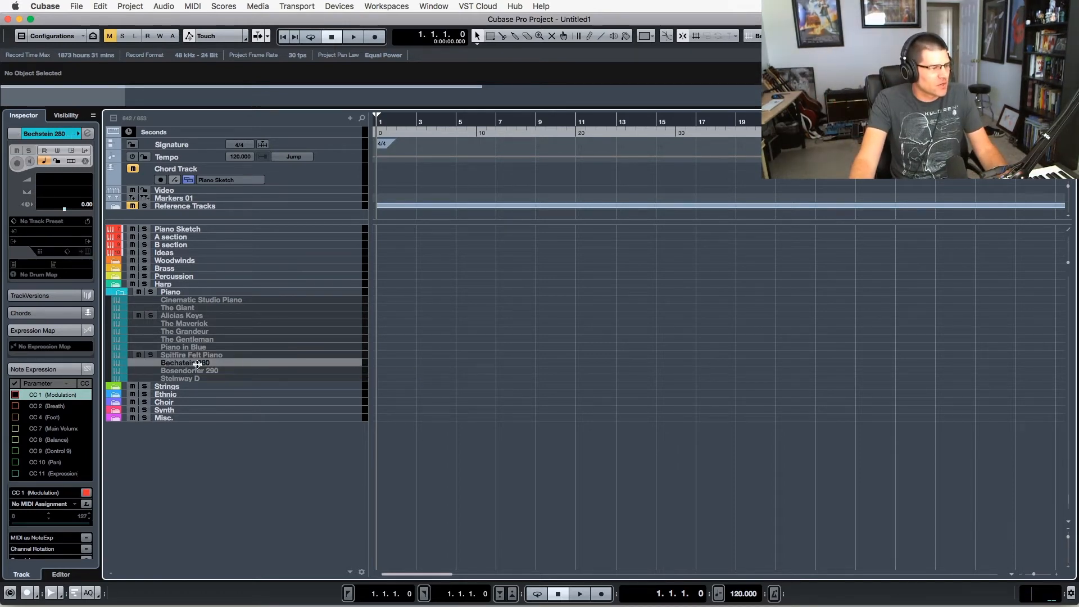
{"action": "left_click", "coordinate": [200, 379], "text": "shift"}
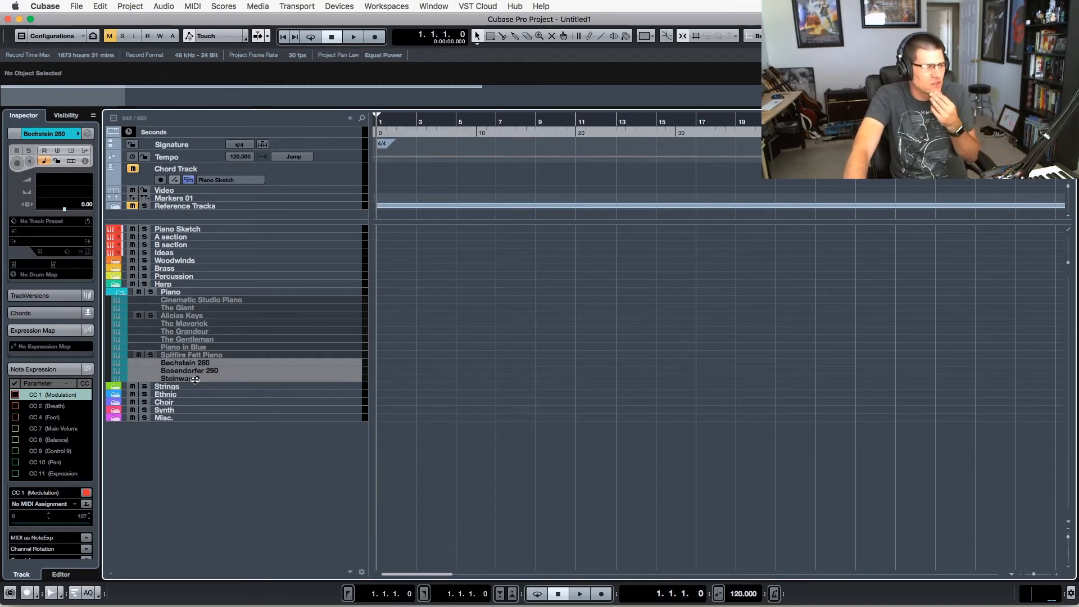
{"action": "left_click", "coordinate": [195, 365]}
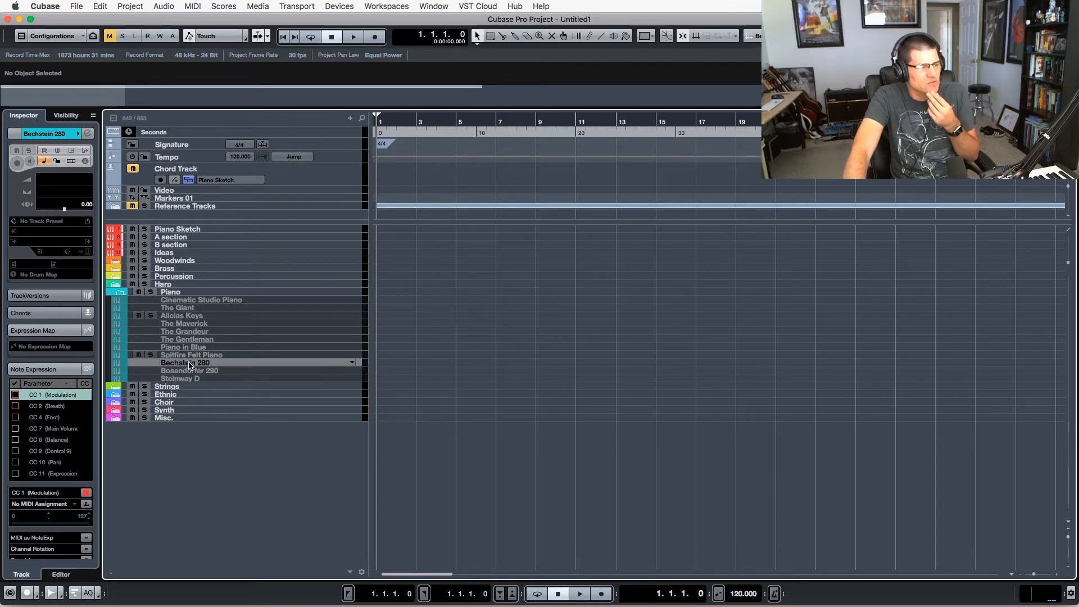
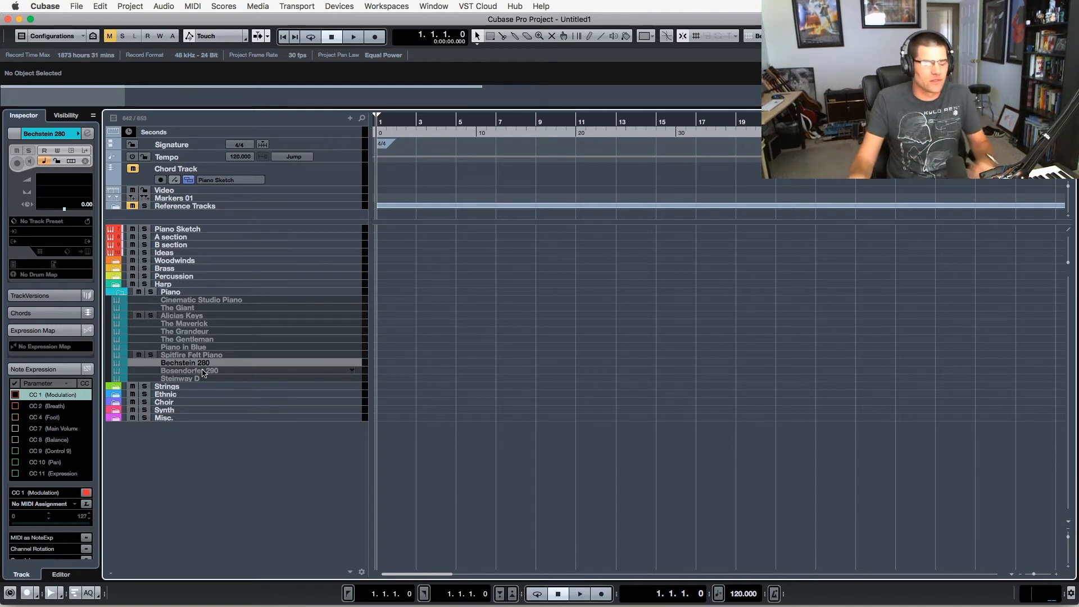
Collapse the Piano folder, and expand the Strings folder with its Cinesamples subfolder.
{"action": "left_click", "coordinate": [126, 292]}
{"action": "left_click", "coordinate": [115, 300]}
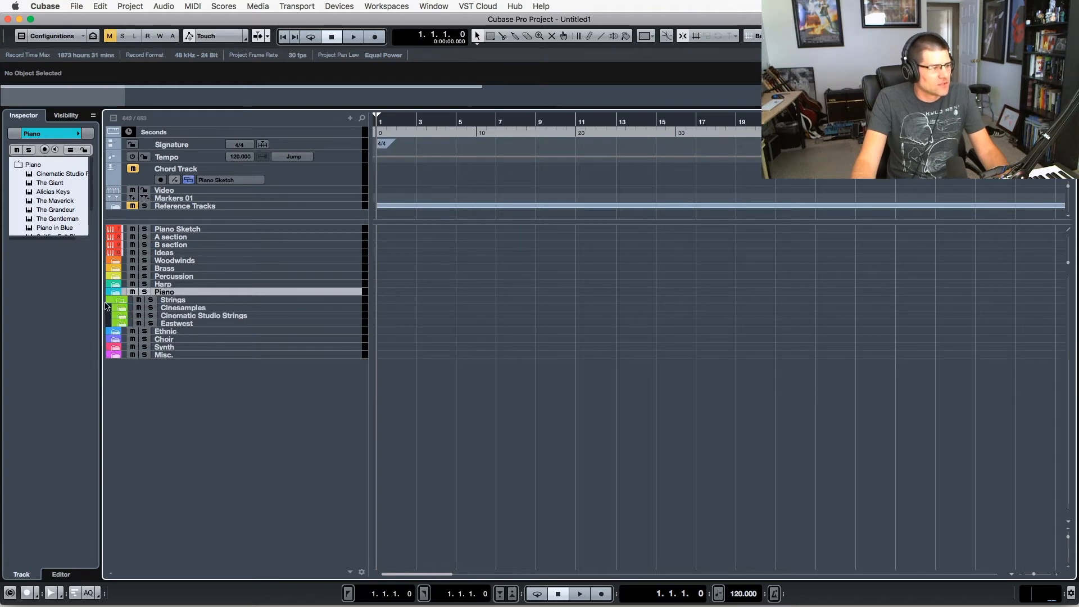
{"action": "left_click", "coordinate": [179, 301]}
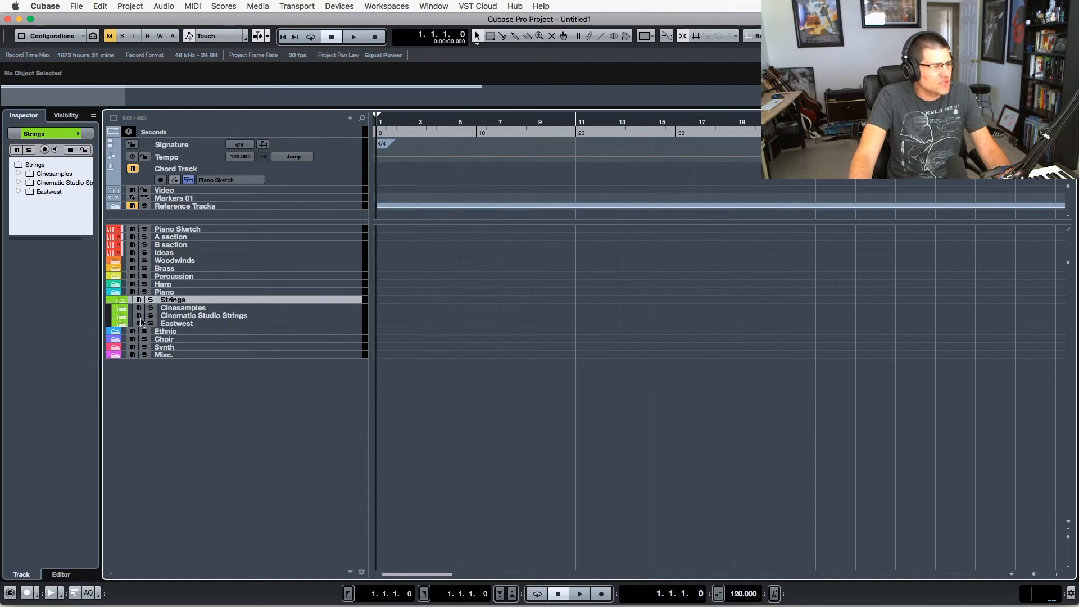
{"action": "left_click", "coordinate": [117, 305]}
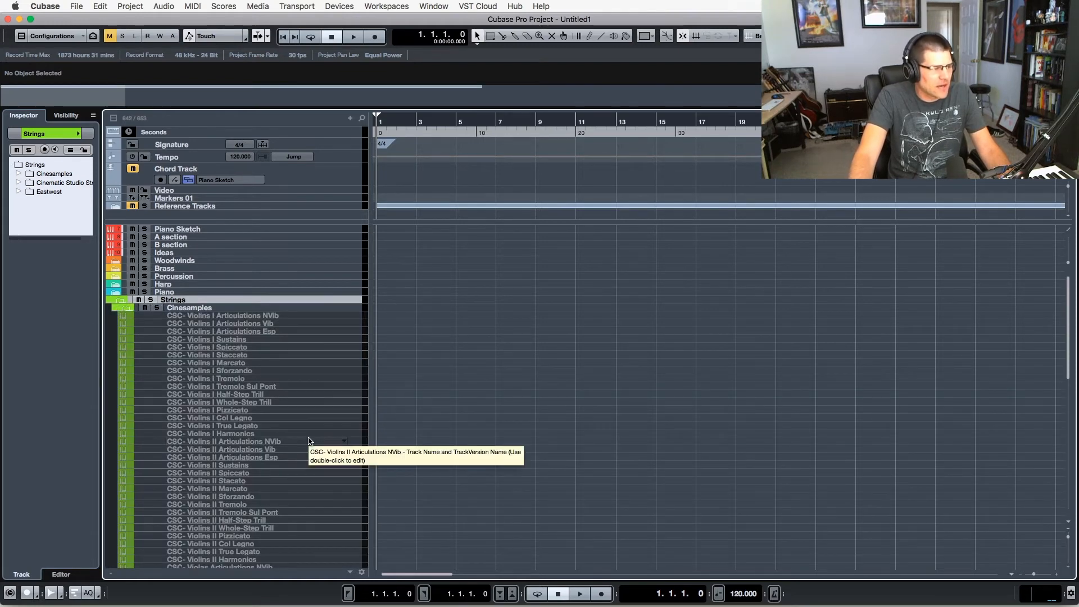
Examine the articulation tracks for Violins I, Violins II and Violas in the Cinesamples strings subfolder.
{"action": "scroll", "coordinate": [308, 441], "scroll_direction": "down", "scroll_amount": 5}
{"action": "scroll", "coordinate": [308, 441], "scroll_direction": "up", "scroll_amount": 5}
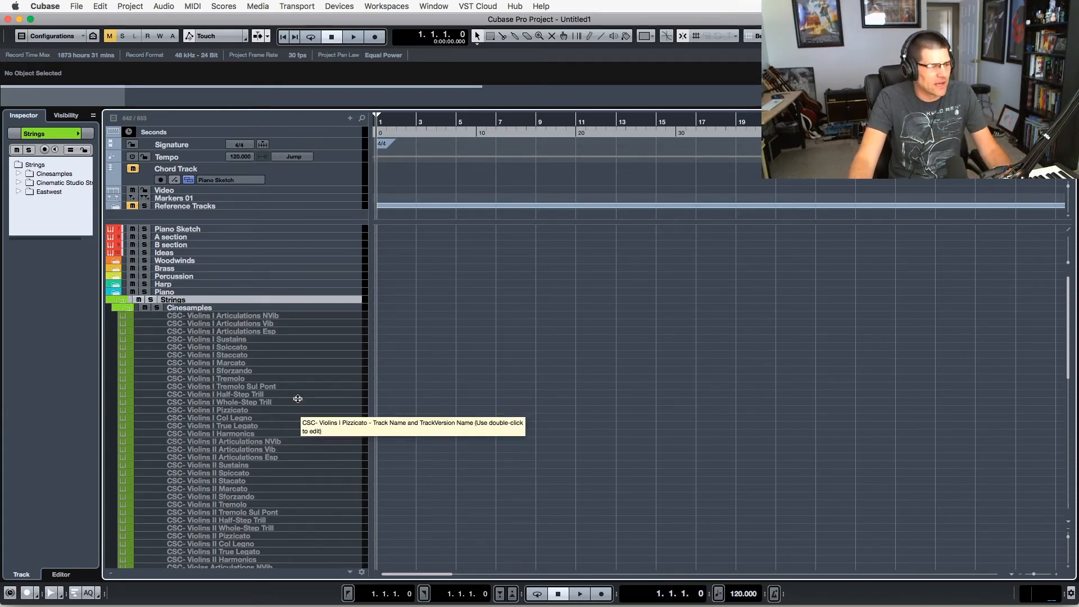
{"action": "scroll", "coordinate": [306, 417], "scroll_direction": "down", "scroll_amount": 10}
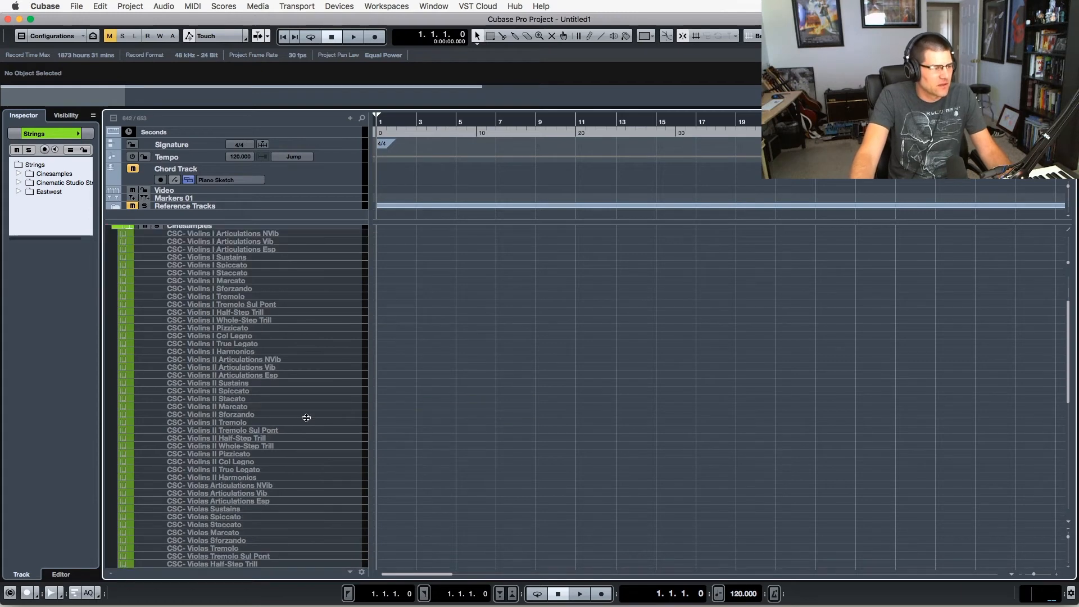
{"action": "scroll", "coordinate": [306, 418], "scroll_direction": "up", "scroll_amount": 10}
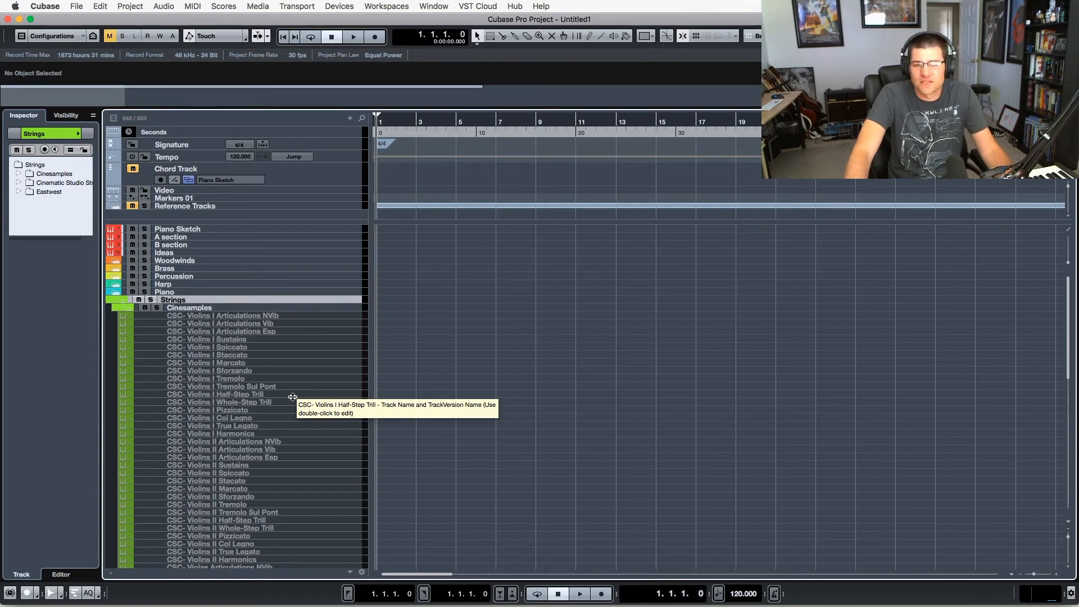
{"action": "scroll", "coordinate": [293, 399], "scroll_direction": "down", "scroll_amount": 3}
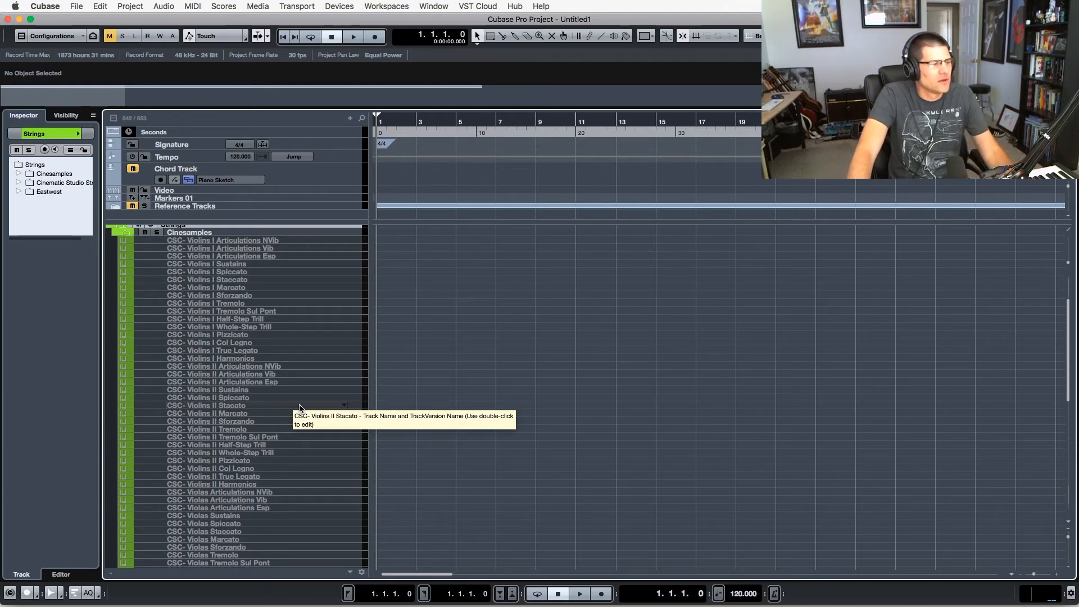
Examine the Cinesamples cello and bass articulation tracks and the contents of the Runs subfolder, and collapse Runs.
{"action": "scroll", "coordinate": [299, 407], "scroll_direction": "down", "scroll_amount": 10}
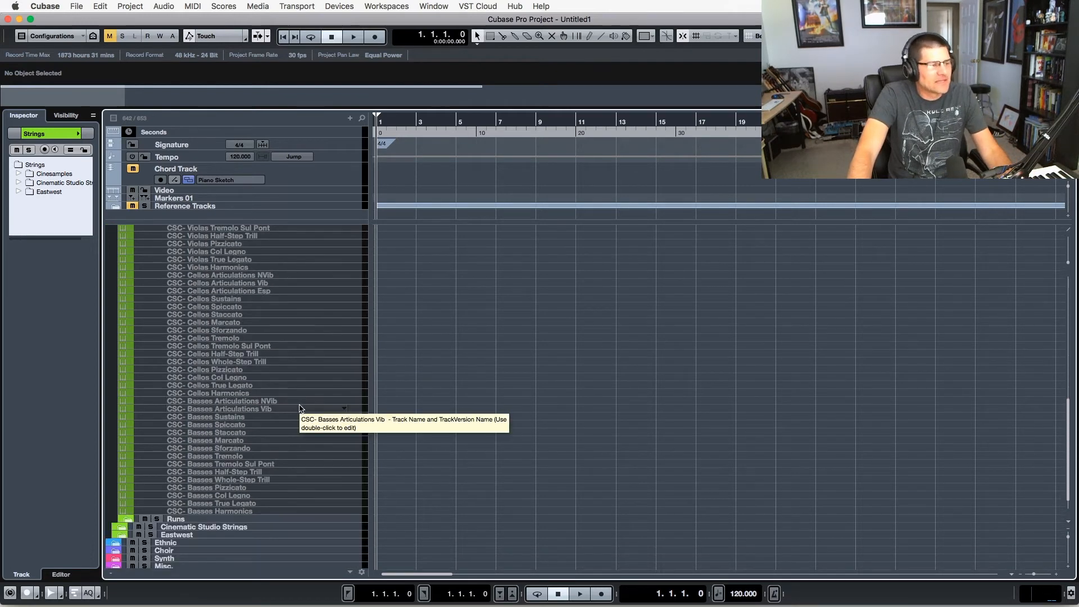
{"action": "scroll", "coordinate": [300, 407], "scroll_direction": "up", "scroll_amount": 10}
{"action": "scroll", "coordinate": [300, 408], "scroll_direction": "down", "scroll_amount": 10}
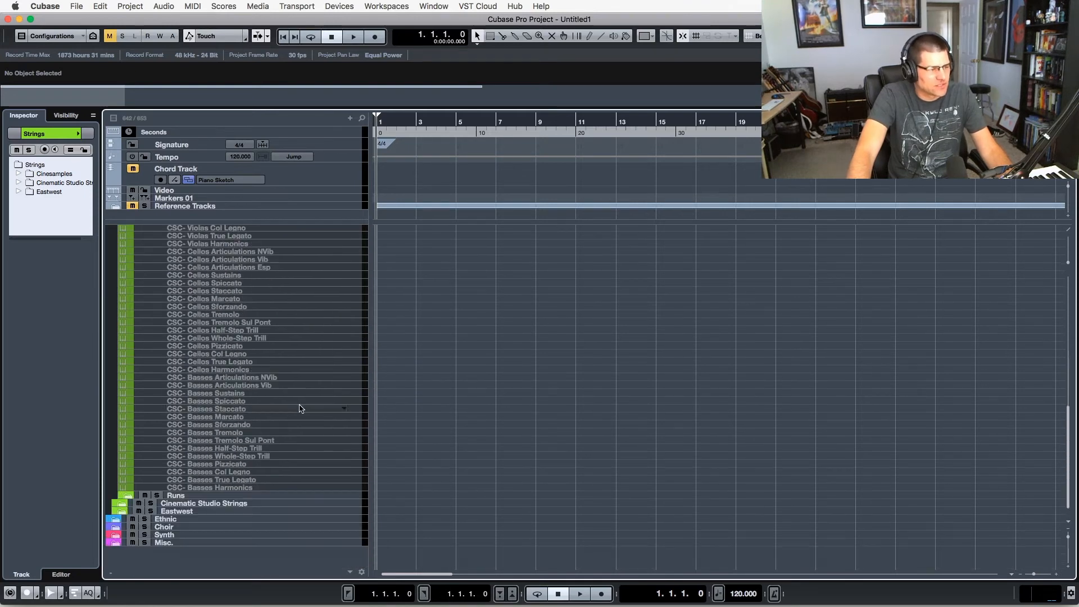
{"action": "left_click", "coordinate": [129, 495]}
{"action": "scroll", "coordinate": [275, 465], "scroll_direction": "down", "scroll_amount": 3}
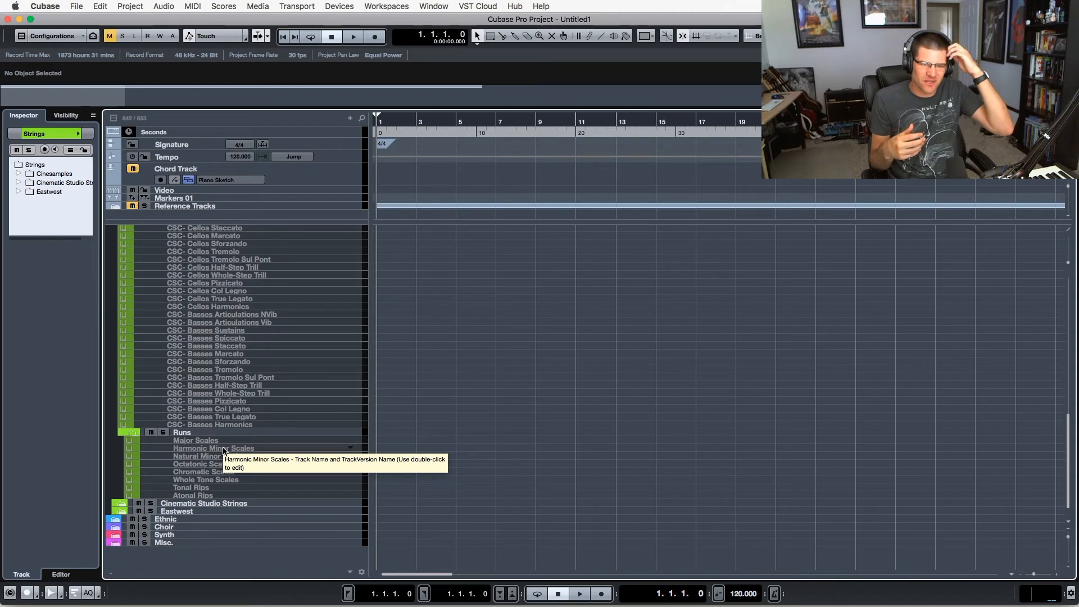
{"action": "left_click", "coordinate": [135, 435]}
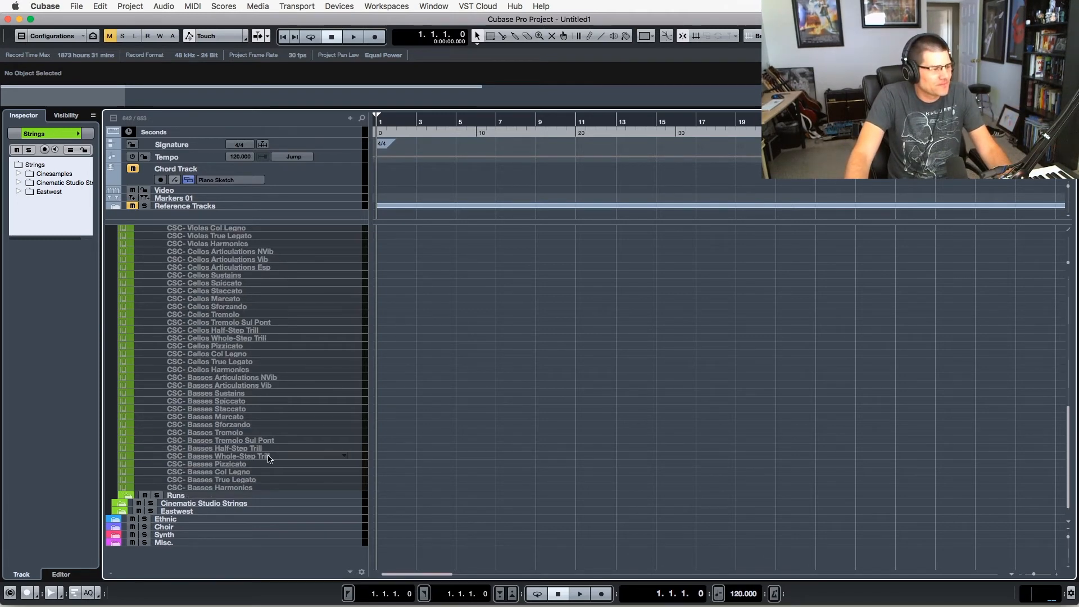
Collapse the Cinesamples strings subfolder, and expand the Cinematic Studio Strings subfolder.
{"action": "scroll", "coordinate": [269, 459], "scroll_direction": "up", "scroll_amount": 10}
{"action": "scroll", "coordinate": [268, 458], "scroll_direction": "up", "scroll_amount": 5}
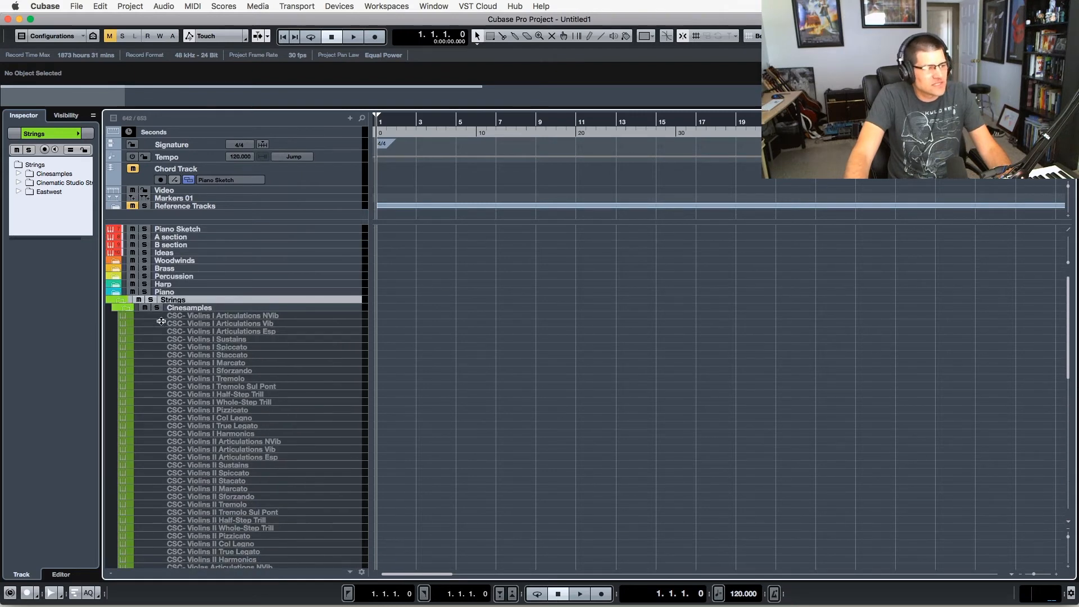
{"action": "left_click", "coordinate": [126, 310]}
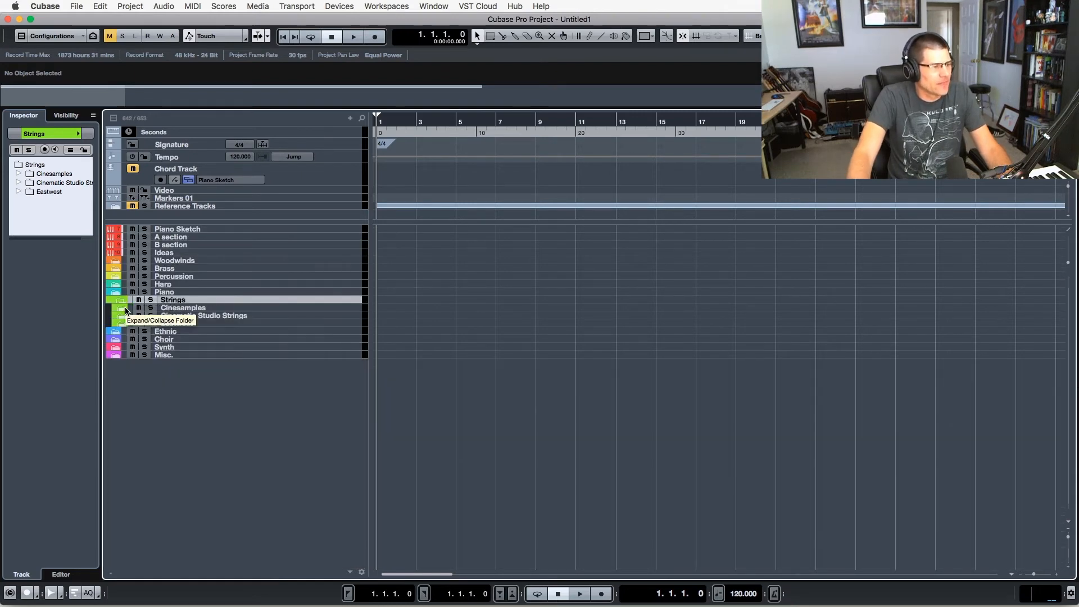
{"action": "left_click", "coordinate": [180, 317]}
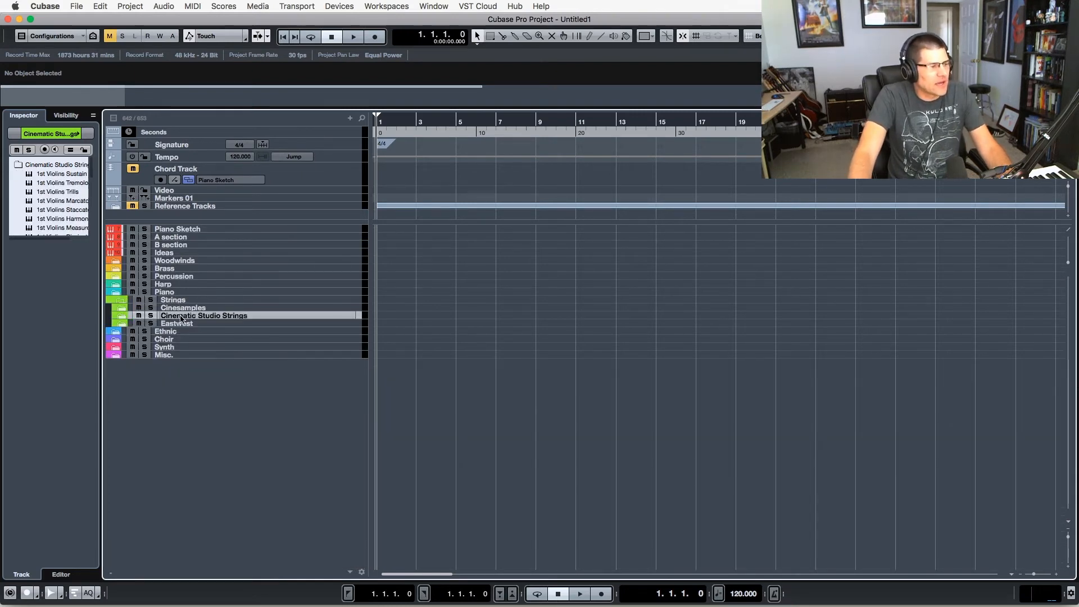
{"action": "left_click", "coordinate": [124, 318]}
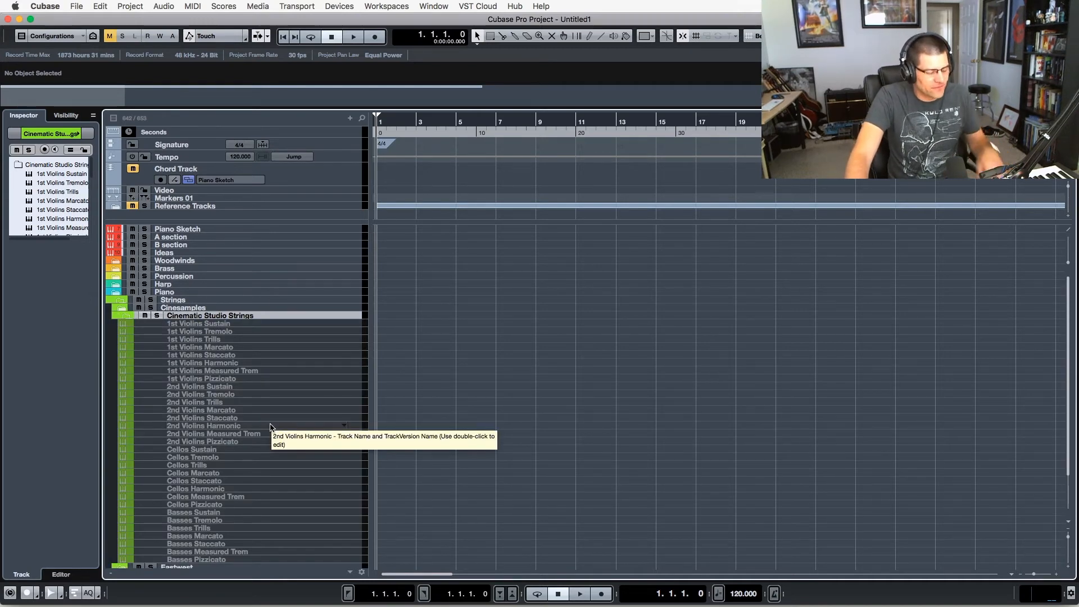
Enable the 1st Violins Sustain track in Cinematic Studio Strings and bring up its Kontakt instrument window.
{"action": "left_click", "coordinate": [200, 325]}
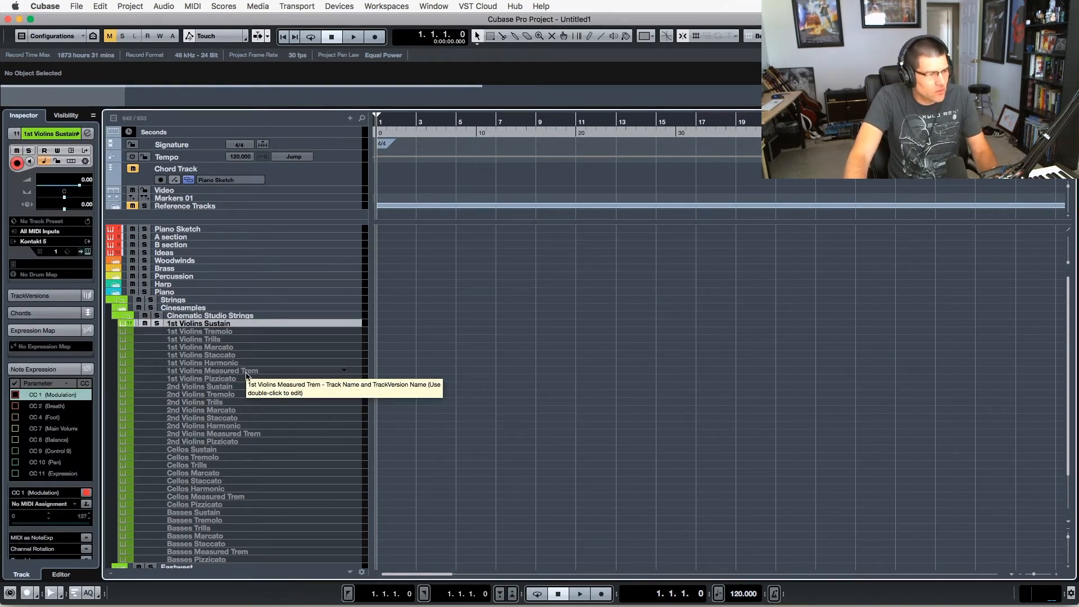
{"action": "key", "text": "e"}
{"action": "left_click_drag", "start_coordinate": [564, 62], "coordinate": [594, 97]}
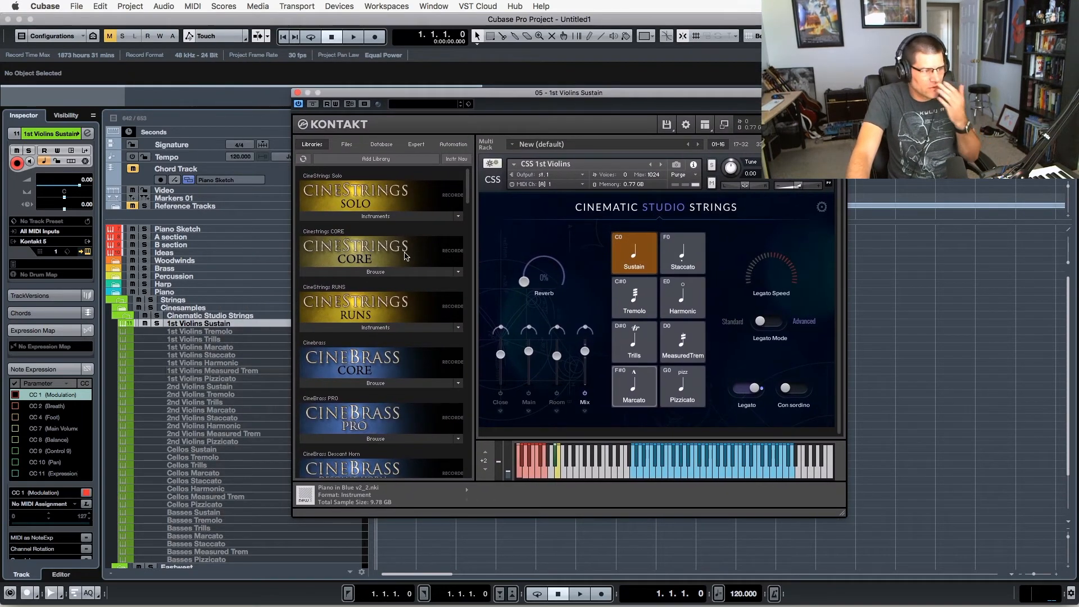
Show the Cinematic Studio Strings patches in Kontakt's library browser, and close and disable the 1st Violins Sustain instrument.
{"action": "scroll", "coordinate": [406, 256], "scroll_direction": "down", "scroll_amount": 7}
{"action": "scroll", "coordinate": [406, 256], "scroll_direction": "down", "scroll_amount": 10}
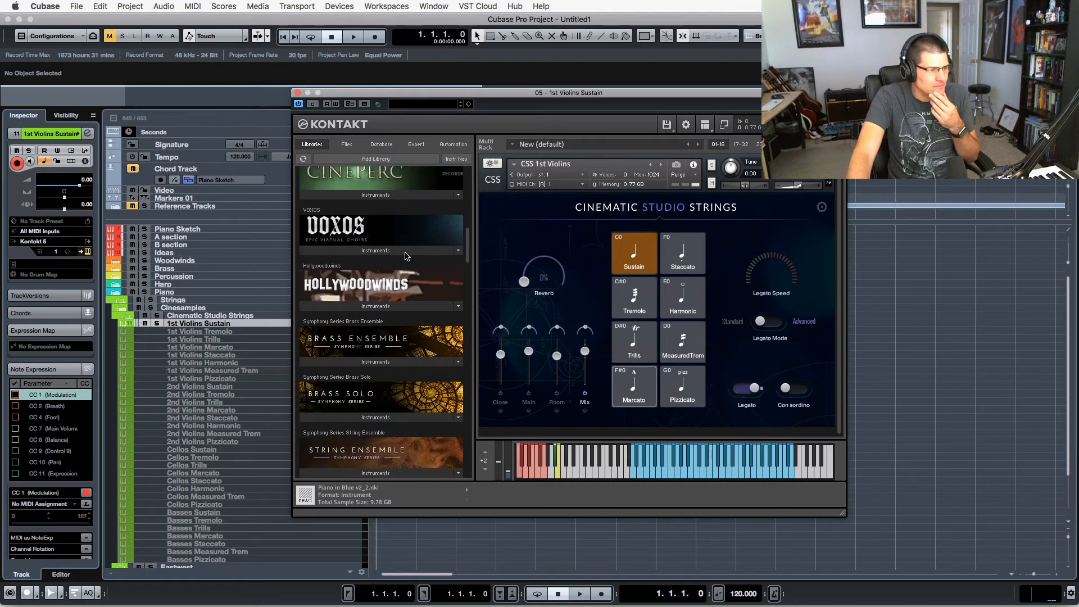
{"action": "scroll", "coordinate": [406, 254], "scroll_direction": "down", "scroll_amount": 12}
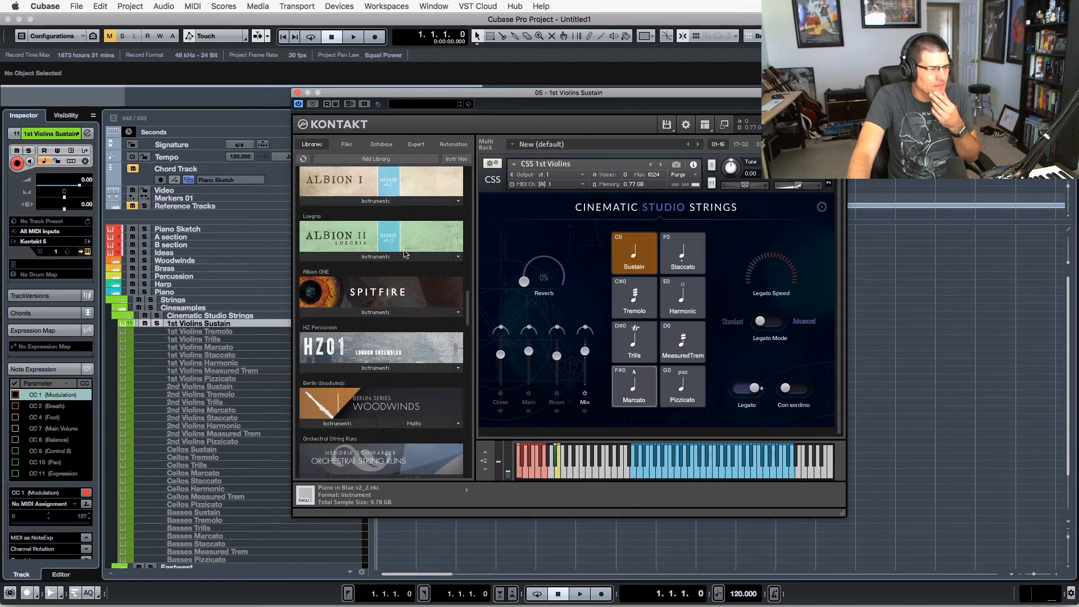
{"action": "left_click", "coordinate": [397, 349]}
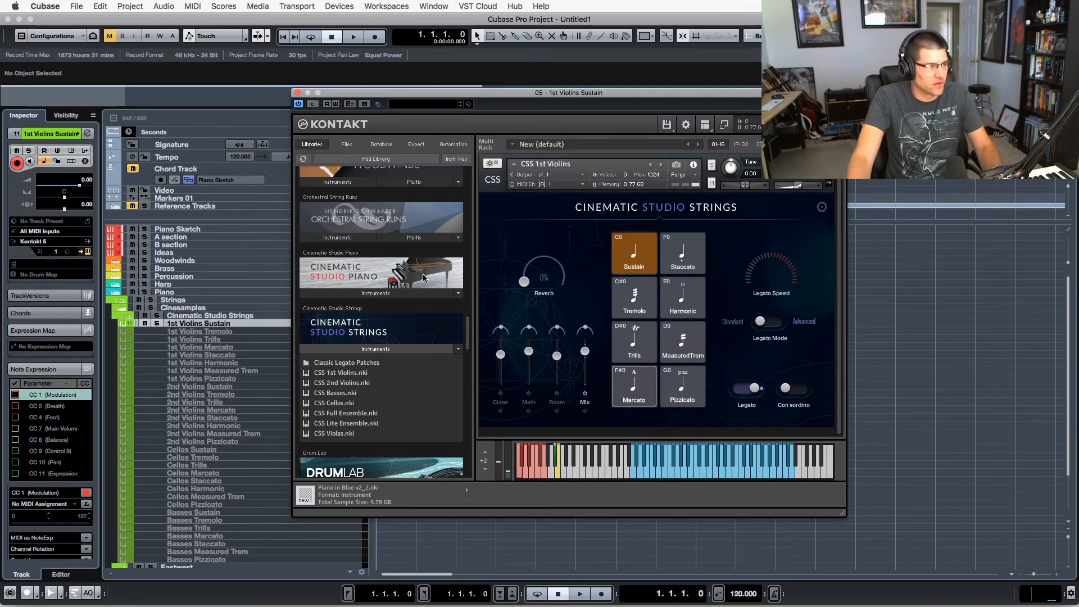
{"action": "key", "text": "super+w"}
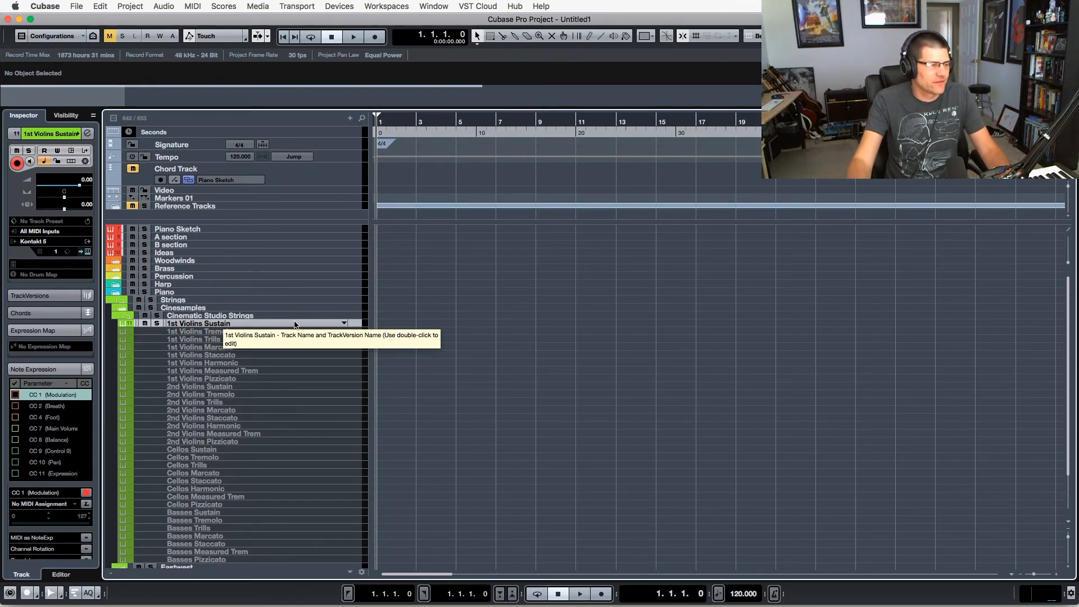
{"action": "key", "text": "shift+d"}
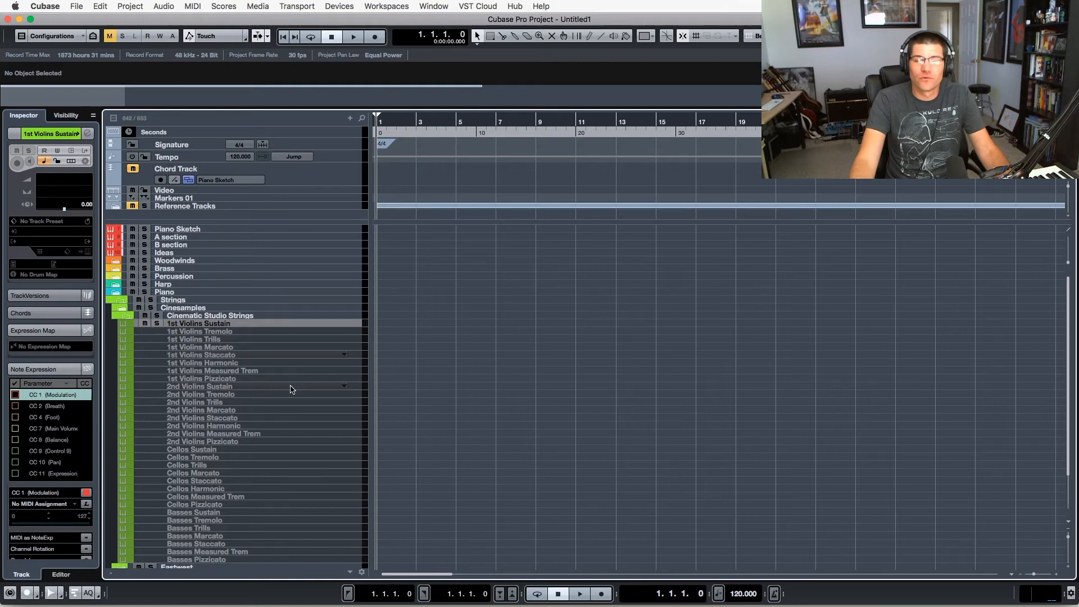
Collapse the Cinematic Studio Strings subfolder, and expand the Eastwest subfolder.
{"action": "left_click", "coordinate": [128, 317]}
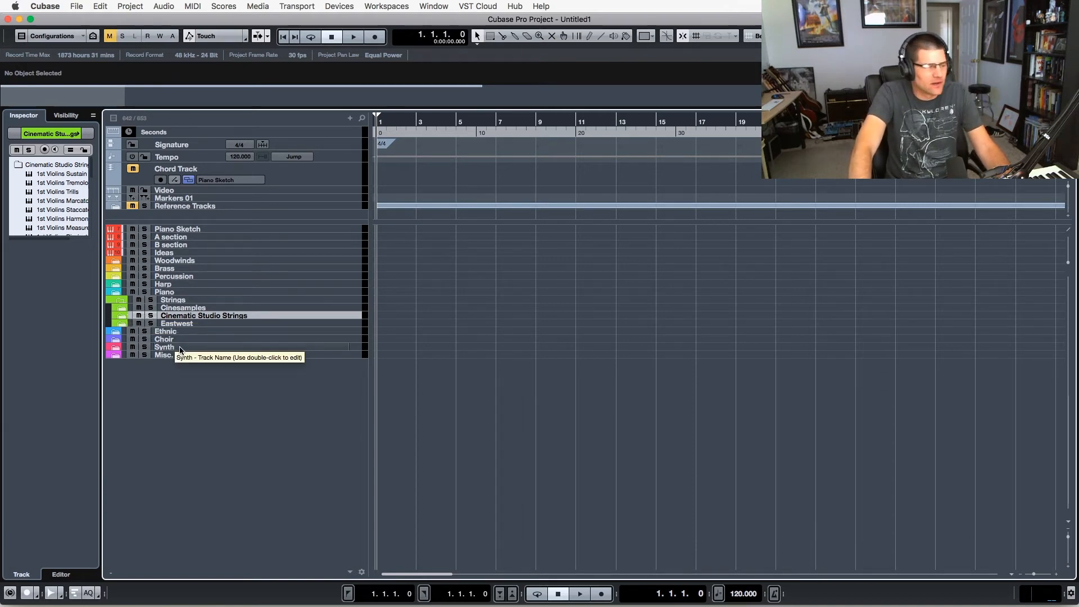
{"action": "left_click", "coordinate": [176, 324]}
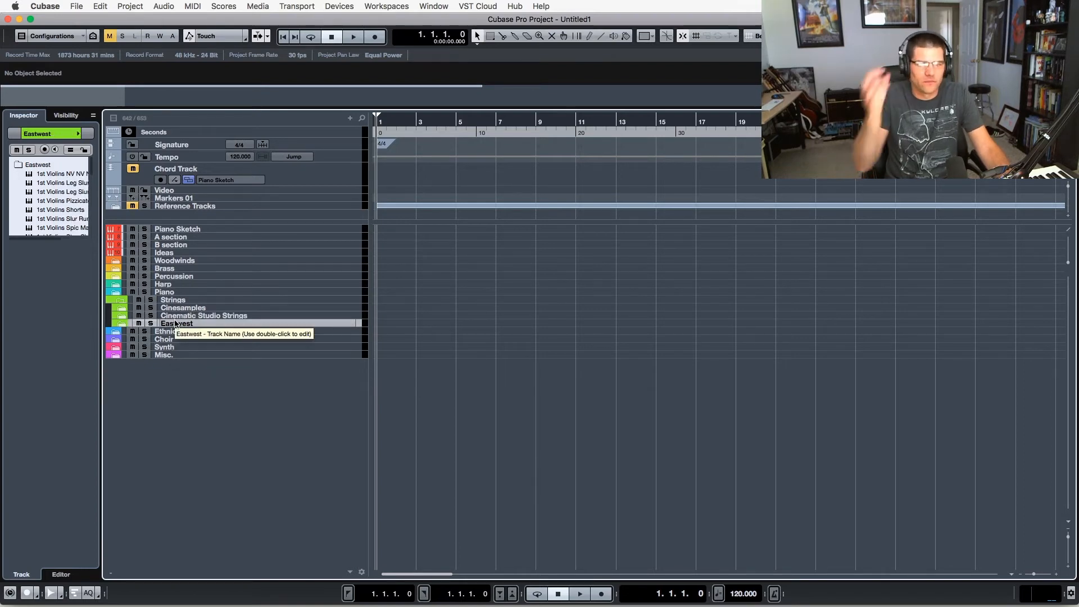
{"action": "left_click", "coordinate": [122, 324]}
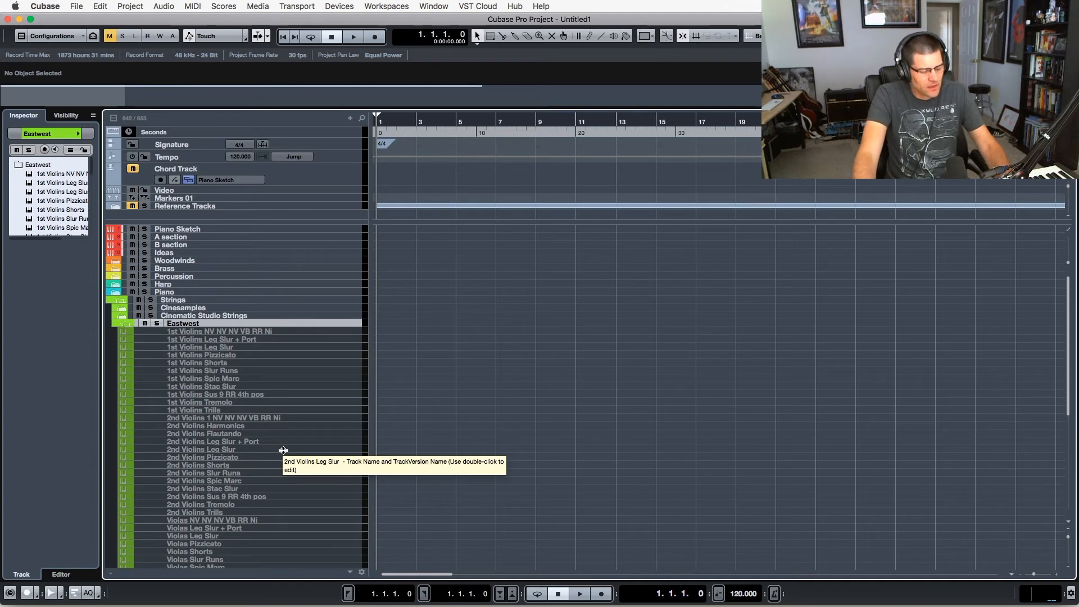
Enable the Eastwest track 1st Violins NV NV NV VB RR Ni and show its Hollywood Strings patch browser.
{"action": "left_click", "coordinate": [234, 332]}
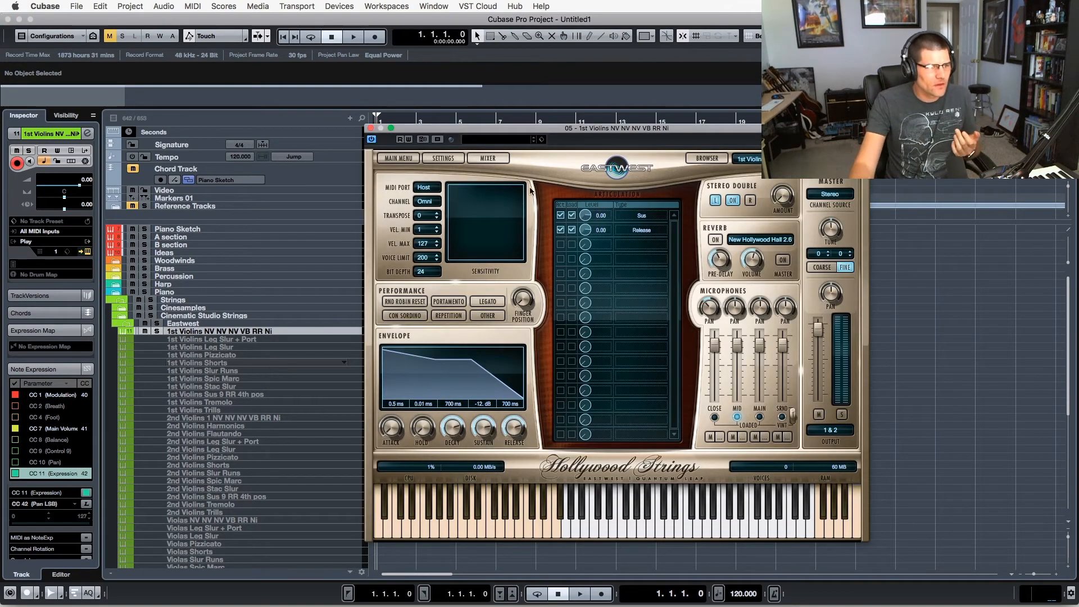
{"action": "left_click_drag", "start_coordinate": [627, 134], "coordinate": [373, 99]}
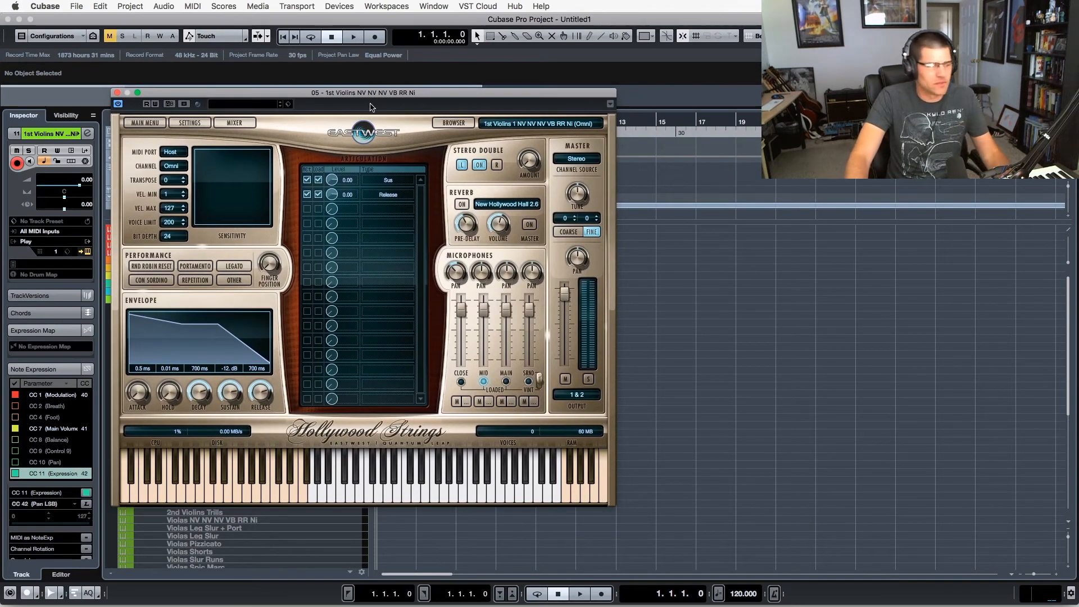
{"action": "left_click", "coordinate": [449, 122]}
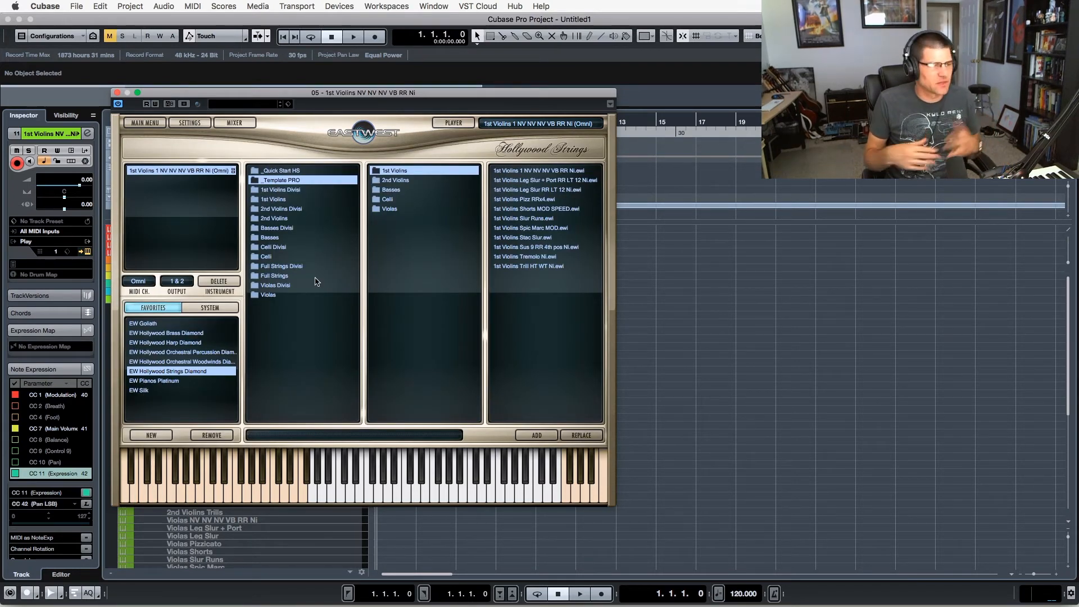
Compare the 1st Violins patches in 01 Long, 02 Long Powerful System and 03 Short Tight with those in the _Template PRO folder.
{"action": "left_click", "coordinate": [282, 201]}
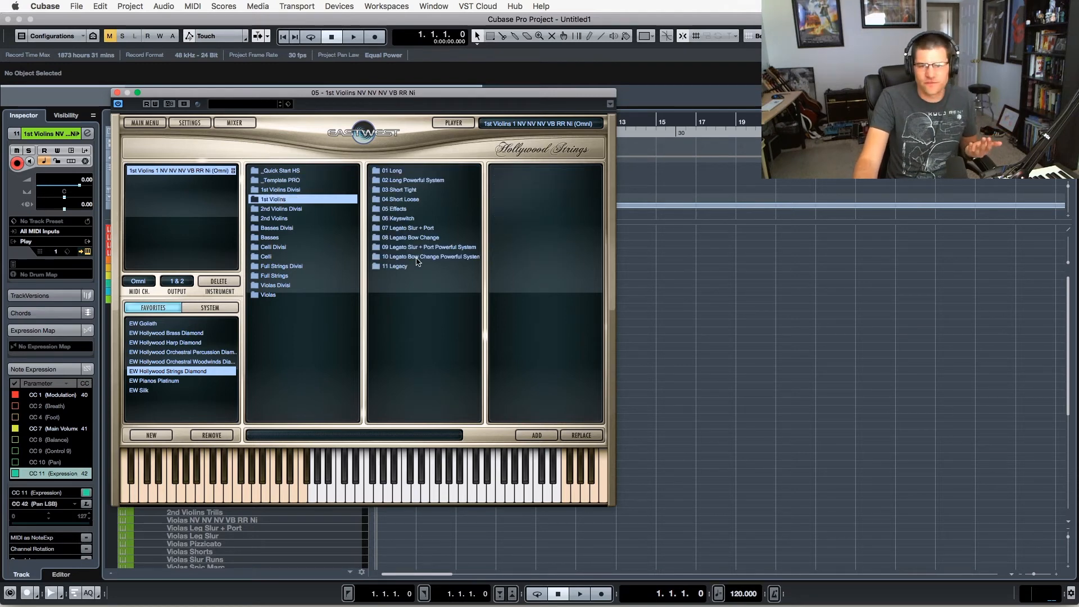
{"action": "left_click", "coordinate": [395, 171]}
{"action": "left_click", "coordinate": [397, 180]}
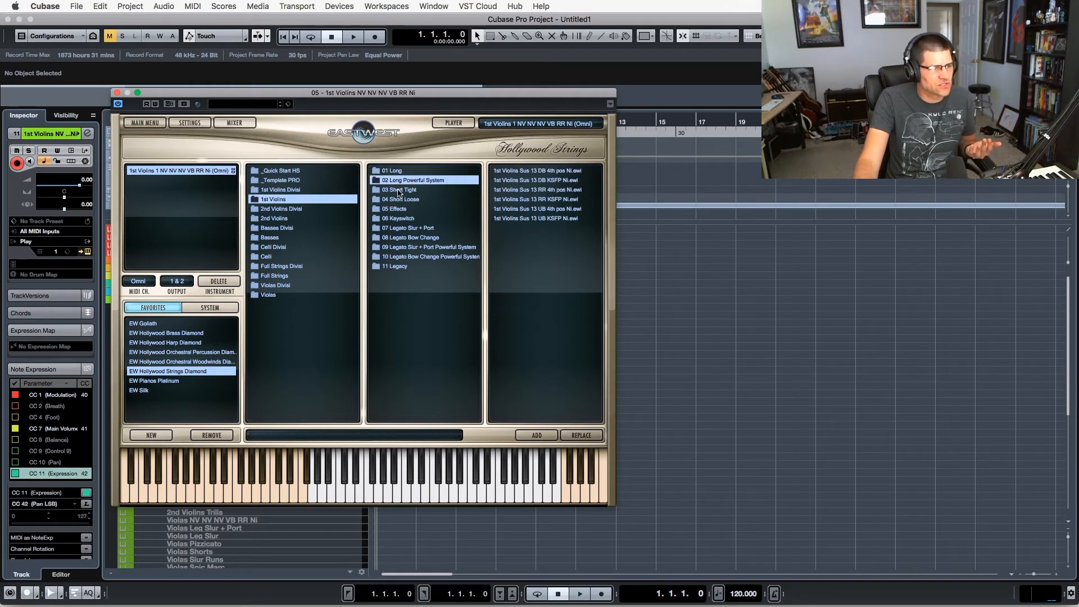
{"action": "left_click", "coordinate": [400, 190]}
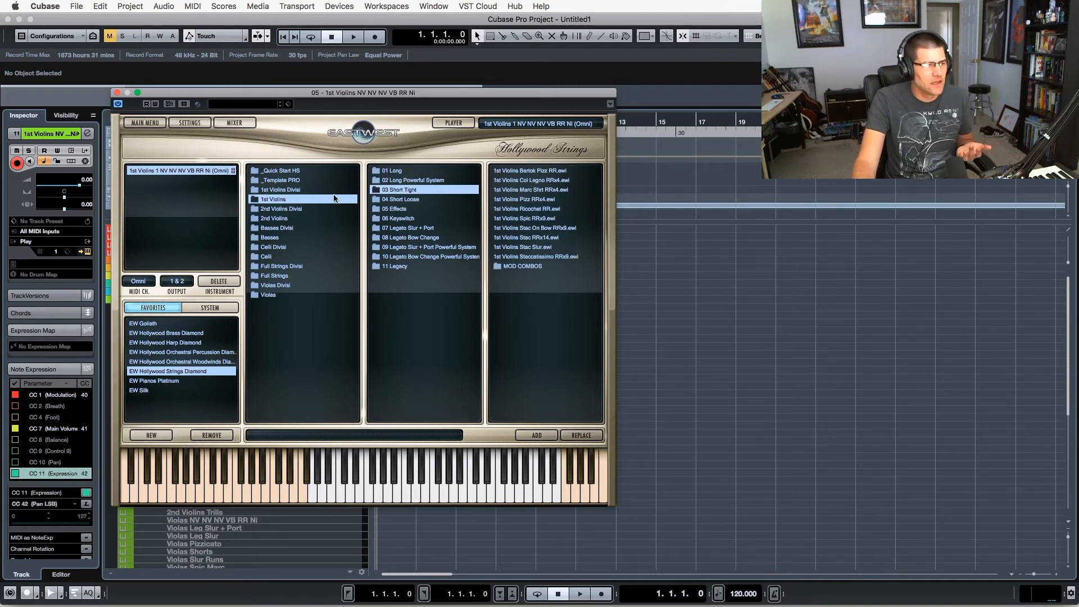
{"action": "left_click", "coordinate": [291, 182]}
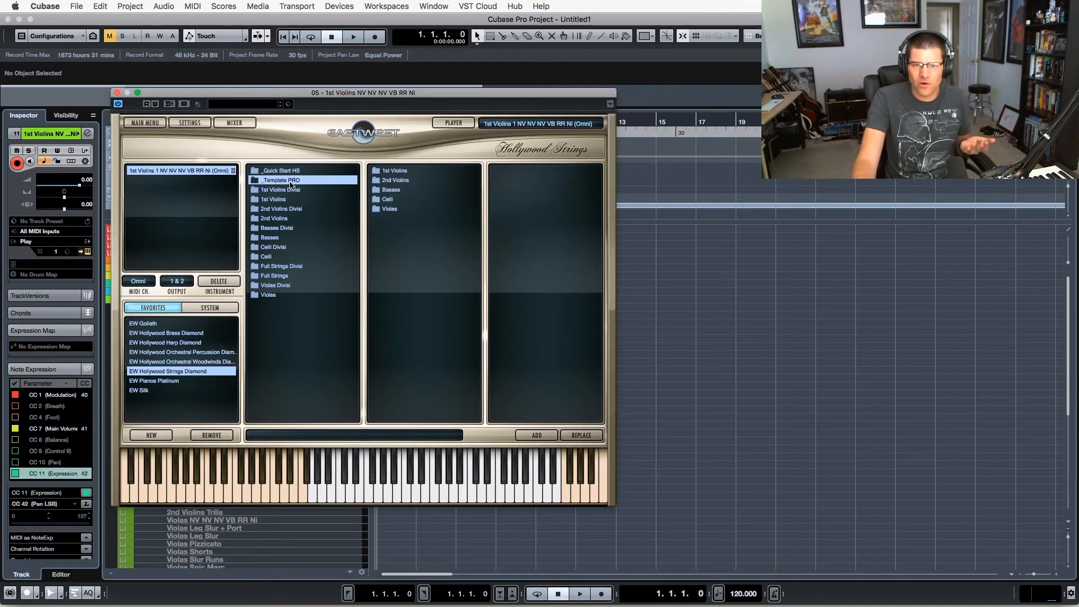
{"action": "left_click", "coordinate": [405, 175]}
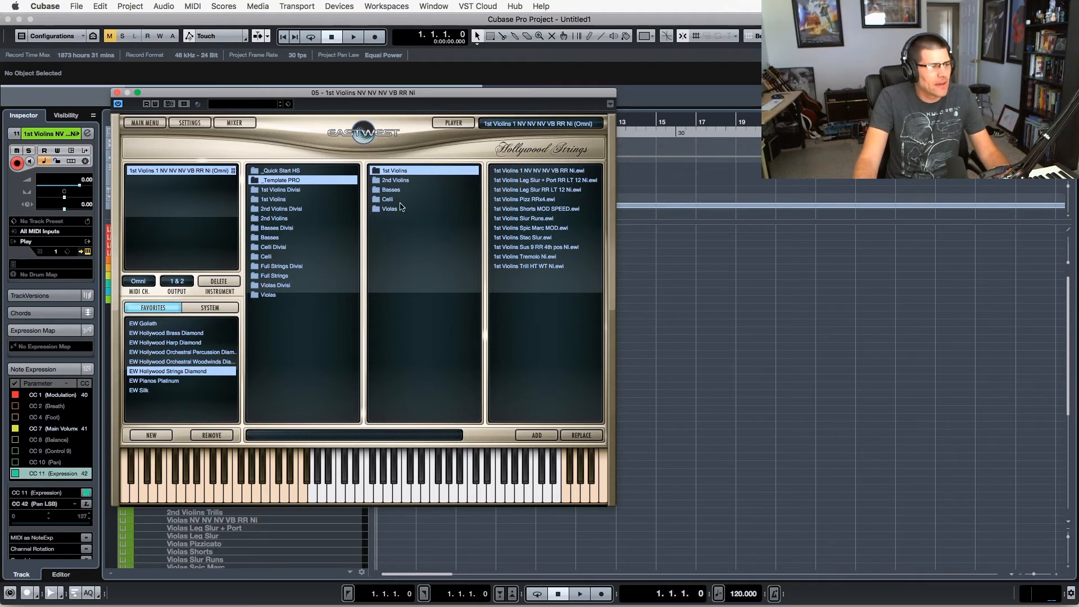
Review the 1st Violins patches in the 05 Effects and 04 Short Loose folders.
{"action": "left_click", "coordinate": [283, 201]}
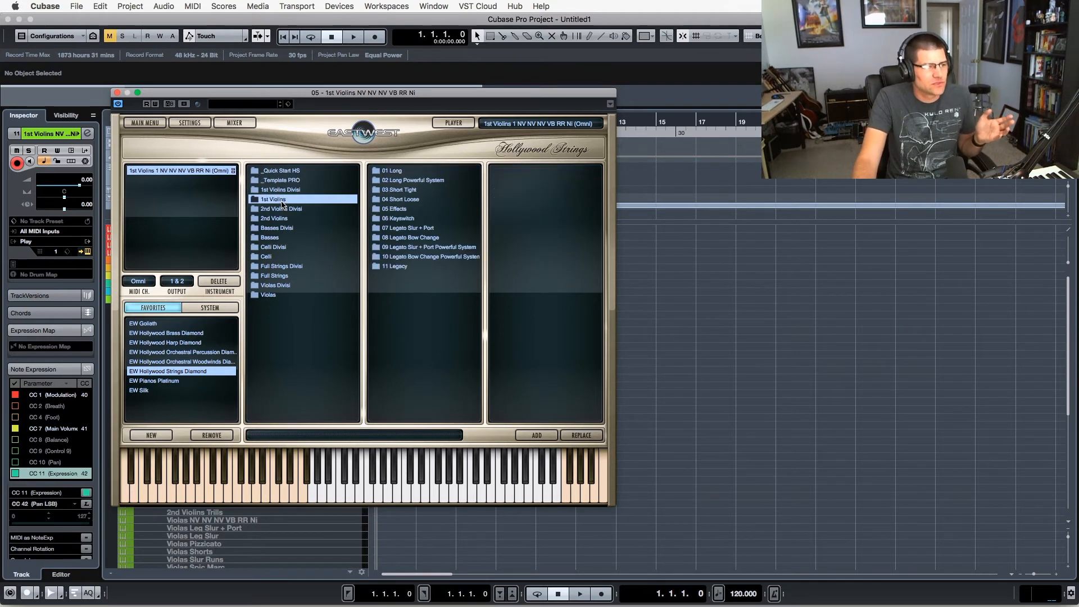
{"action": "left_click", "coordinate": [400, 209]}
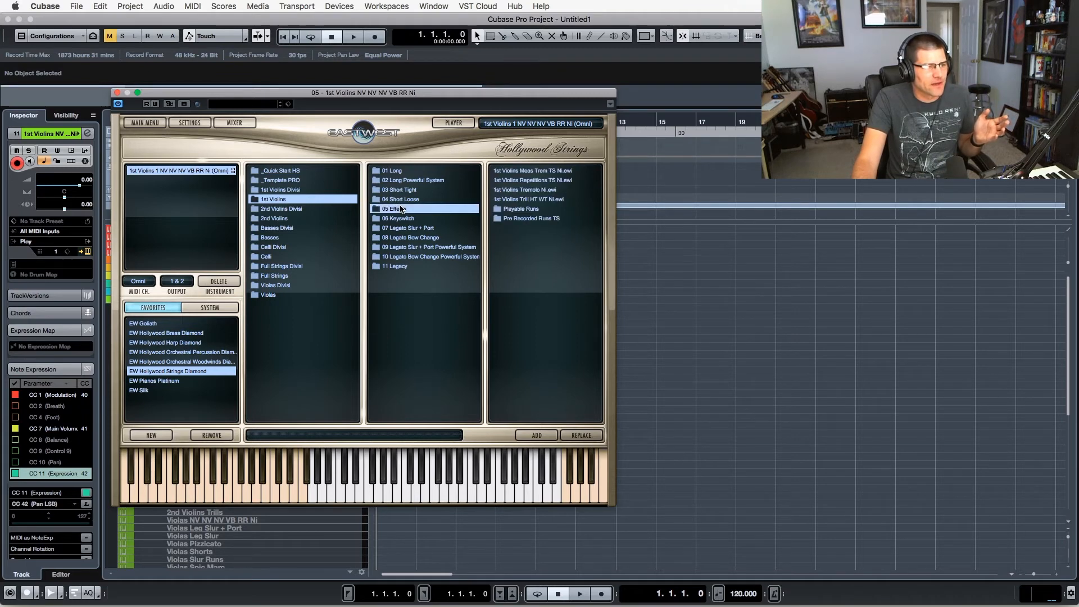
{"action": "left_click", "coordinate": [402, 199]}
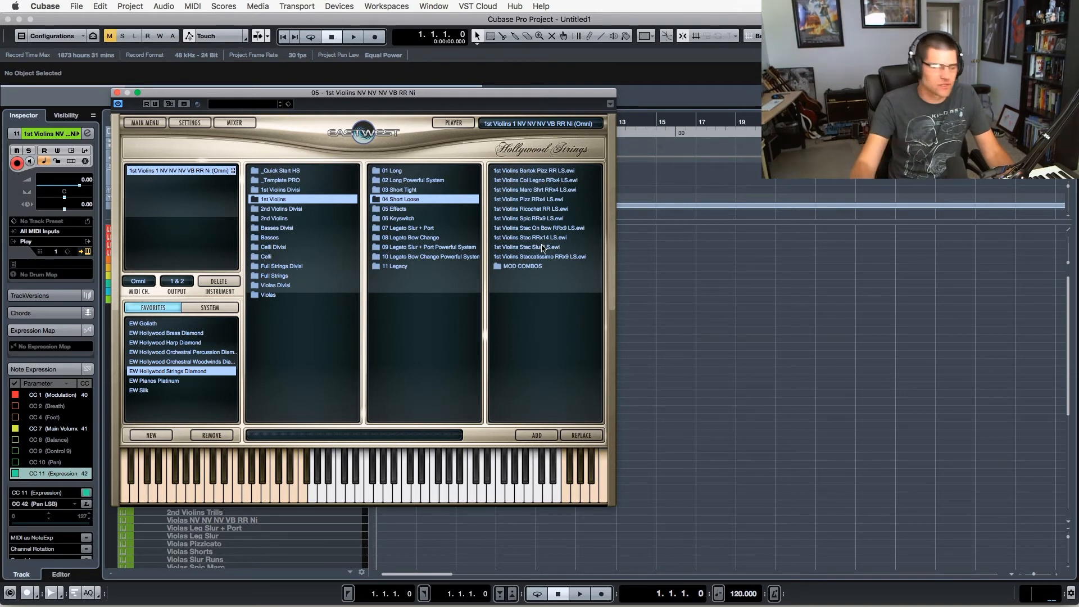
Review the 2nd Violins patches in the 05 Effects, 04 Short Loose, 03 Short Tight, 02 Long Powerful System and 01 Long folders.
{"action": "left_click", "coordinate": [282, 219]}
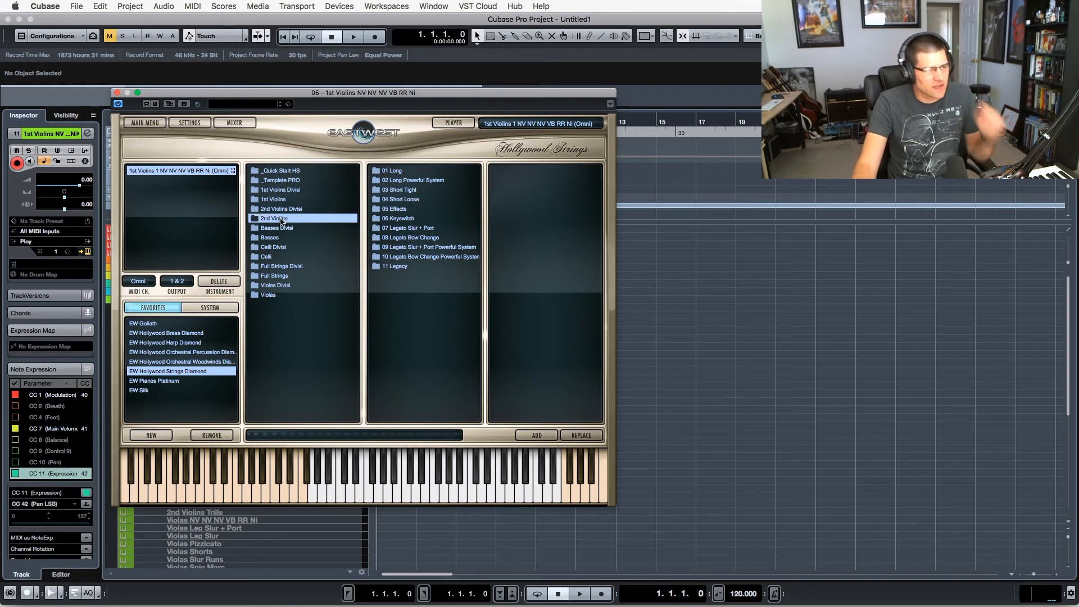
{"action": "left_click", "coordinate": [403, 209]}
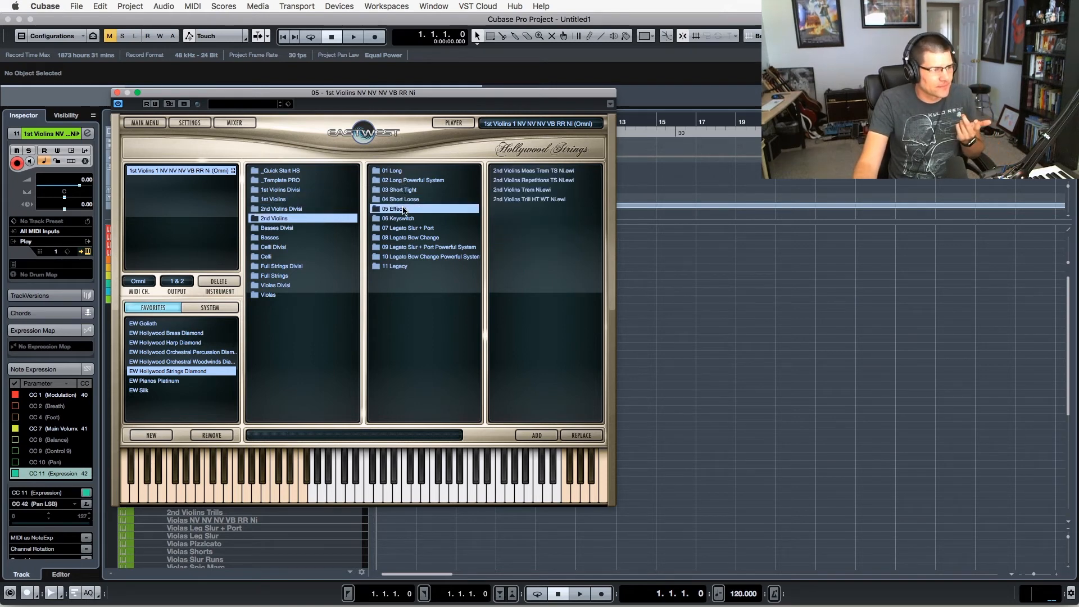
{"action": "left_click", "coordinate": [404, 198]}
{"action": "left_click", "coordinate": [402, 189]}
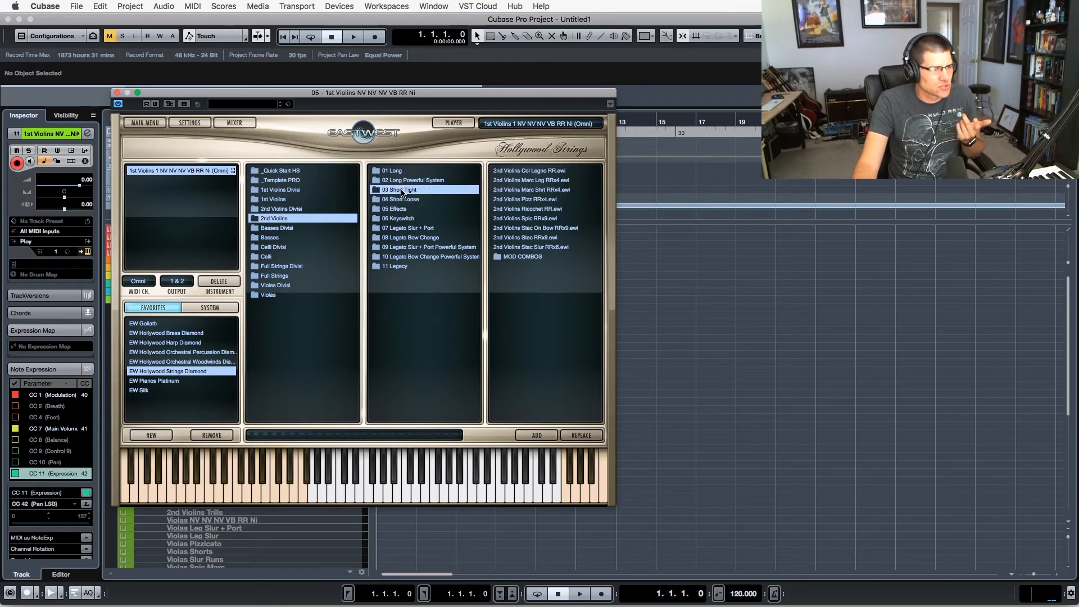
{"action": "left_click", "coordinate": [401, 180]}
{"action": "left_click", "coordinate": [399, 172]}
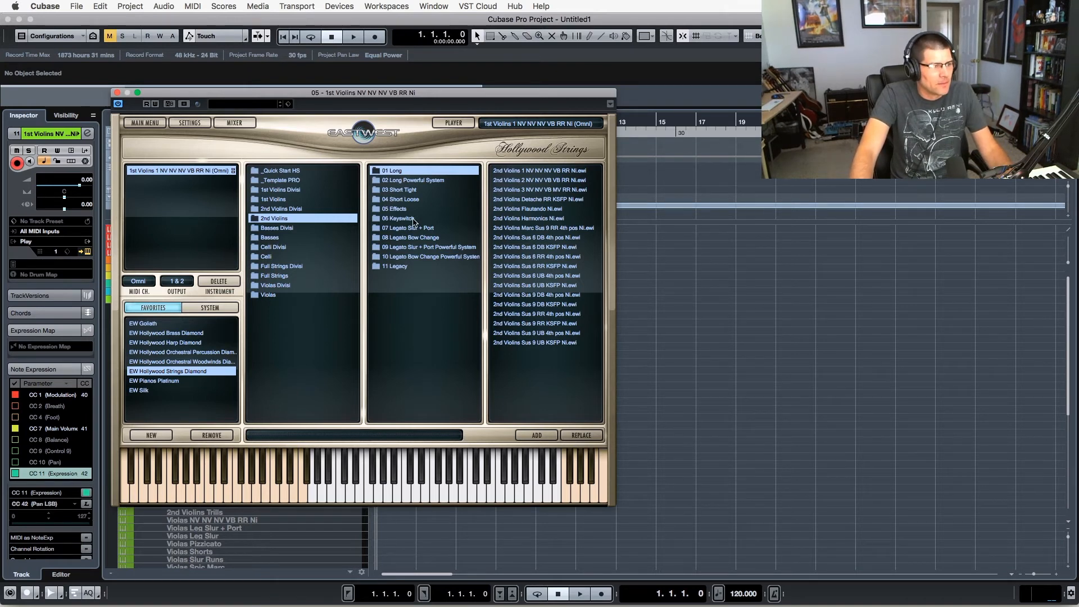
Review the 2nd Violins patches in the 11 Legacy and 10 Legato Bow Change Powerful System folders.
{"action": "left_click", "coordinate": [404, 268]}
{"action": "scroll", "coordinate": [513, 259], "scroll_direction": "down", "scroll_amount": 15}
{"action": "scroll", "coordinate": [513, 259], "scroll_direction": "up", "scroll_amount": 15}
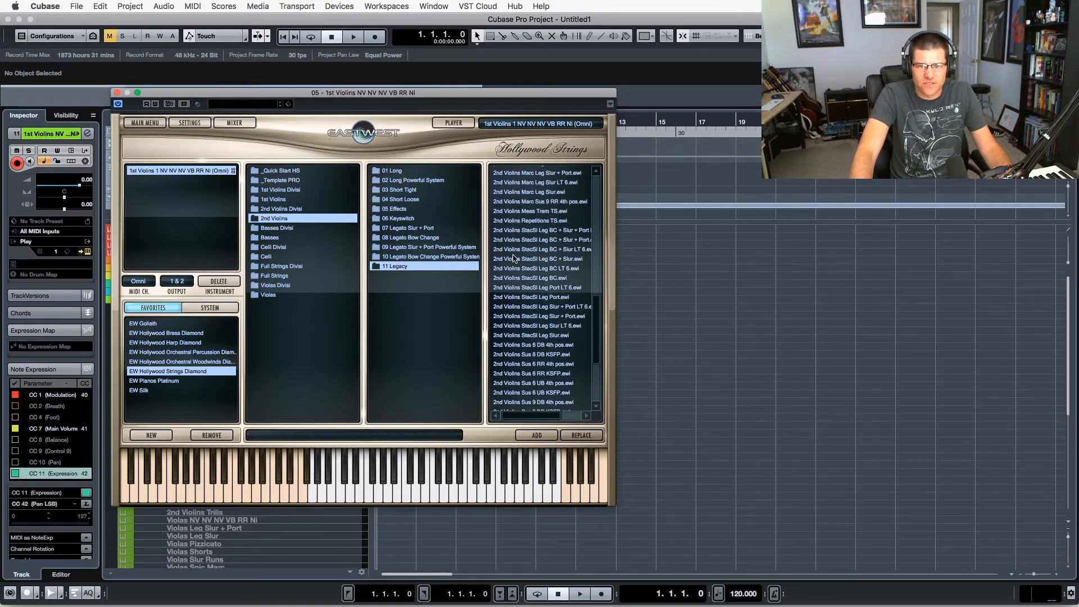
{"action": "left_click", "coordinate": [400, 257]}
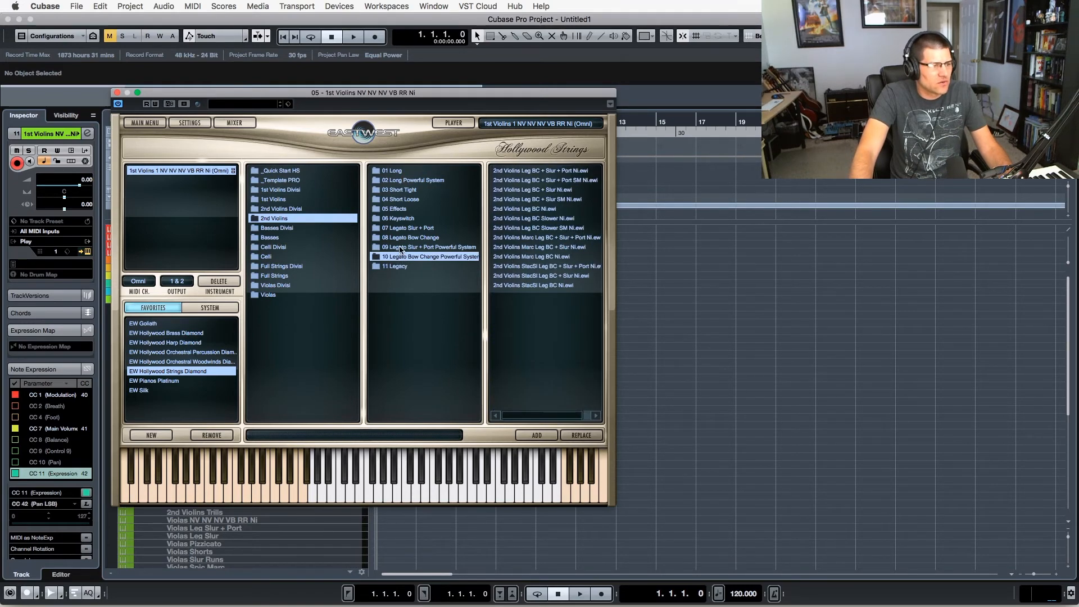
Compare the 1st Violins patches in the _Template PRO folder with the project's track list, and close the instrument window.
{"action": "left_click", "coordinate": [289, 181]}
{"action": "left_click", "coordinate": [377, 172]}
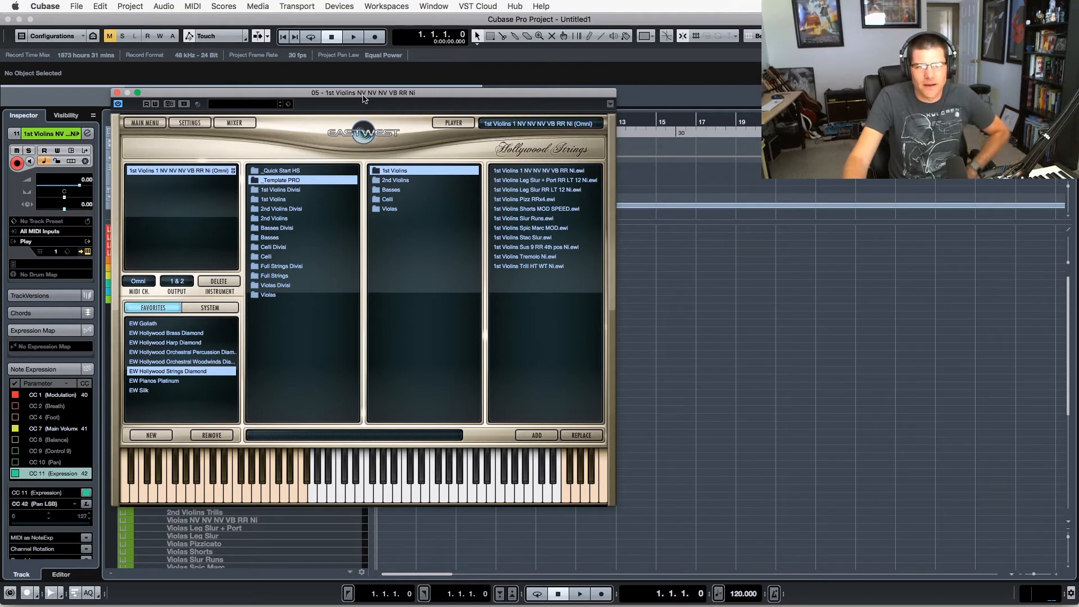
{"action": "left_click_drag", "start_coordinate": [362, 97], "coordinate": [434, 94]}
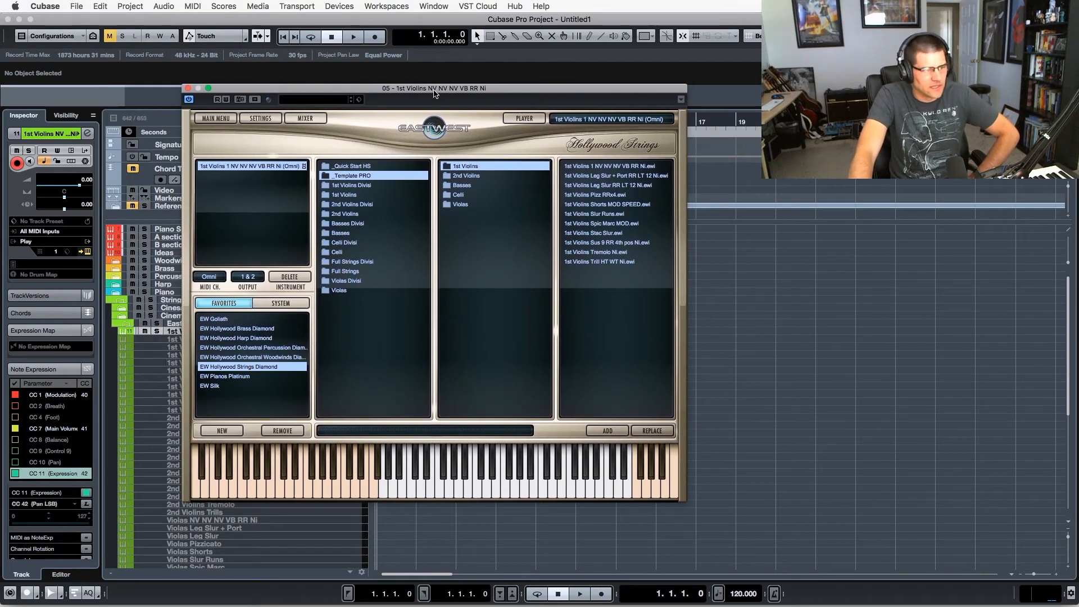
{"action": "left_click_drag", "start_coordinate": [434, 94], "coordinate": [569, 97]}
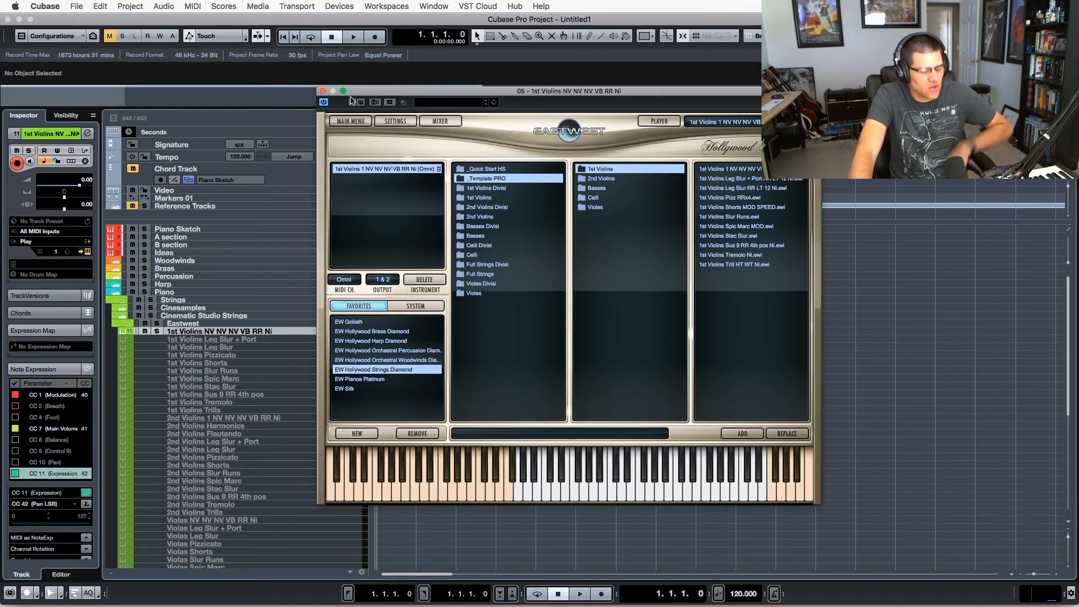
{"action": "key", "text": "super+w"}
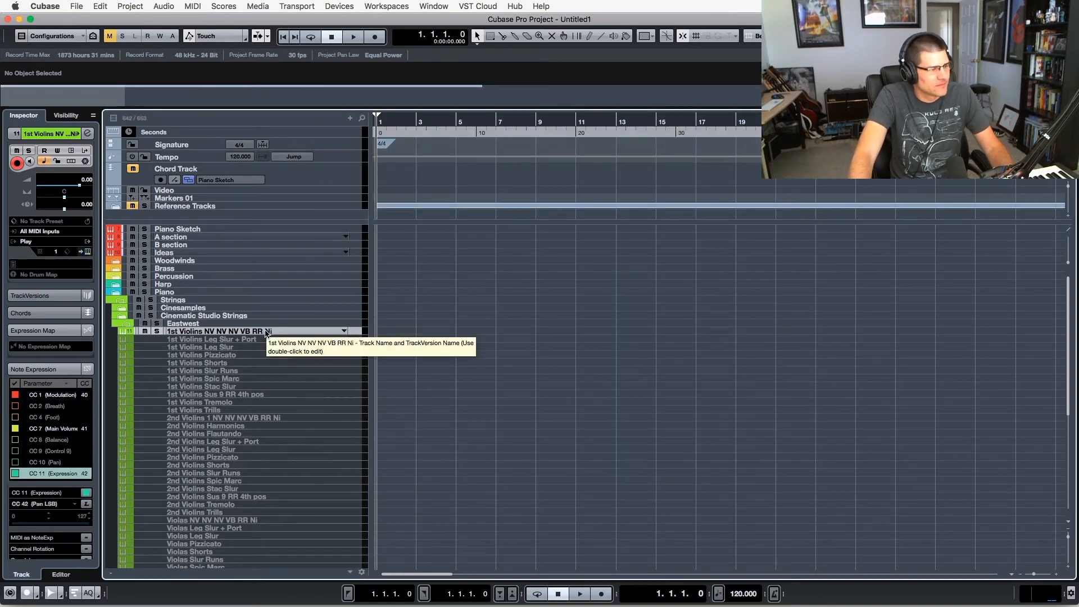
Review the Eastwest string tracks from 1st Violins through Basses, and collapse the Eastwest and Strings folders.
{"action": "scroll", "coordinate": [273, 357], "scroll_direction": "down", "scroll_amount": 5}
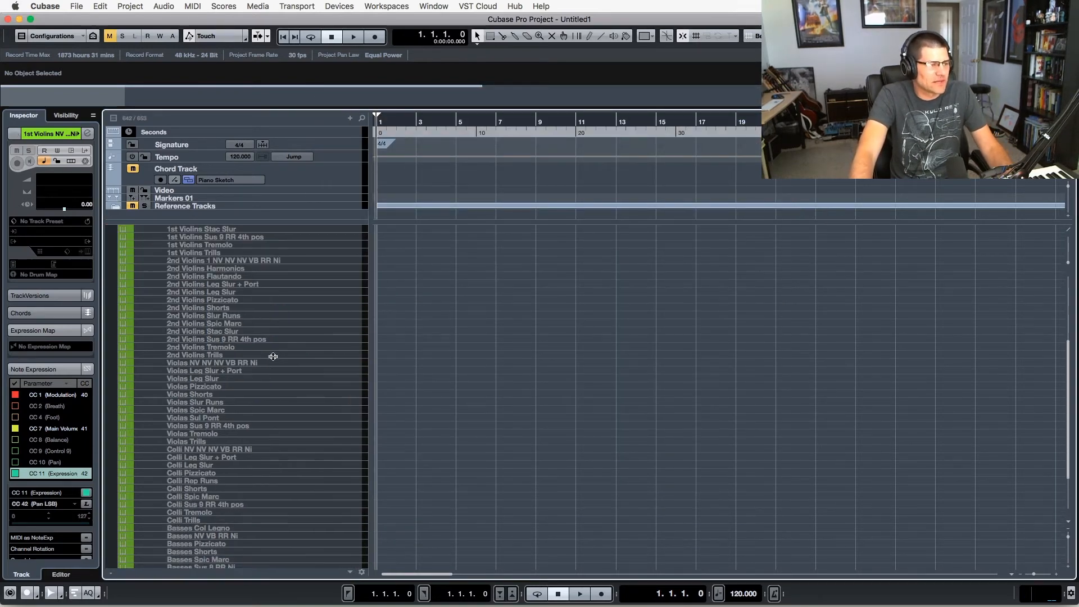
{"action": "scroll", "coordinate": [273, 356], "scroll_direction": "up", "scroll_amount": 3}
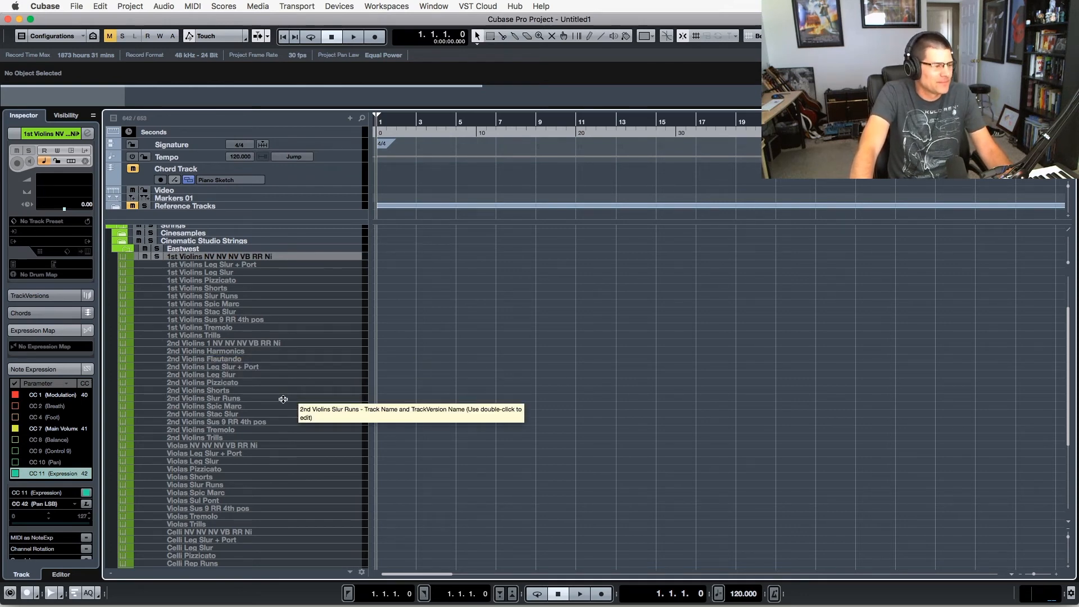
{"action": "scroll", "coordinate": [283, 399], "scroll_direction": "down", "scroll_amount": 6}
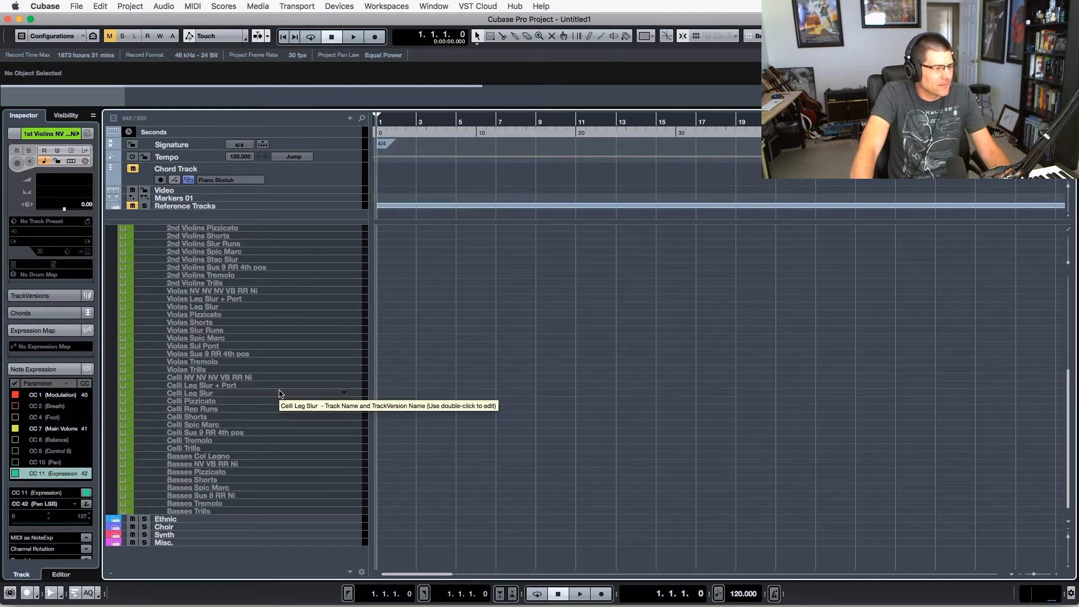
{"action": "scroll", "coordinate": [280, 394], "scroll_direction": "up", "scroll_amount": 6}
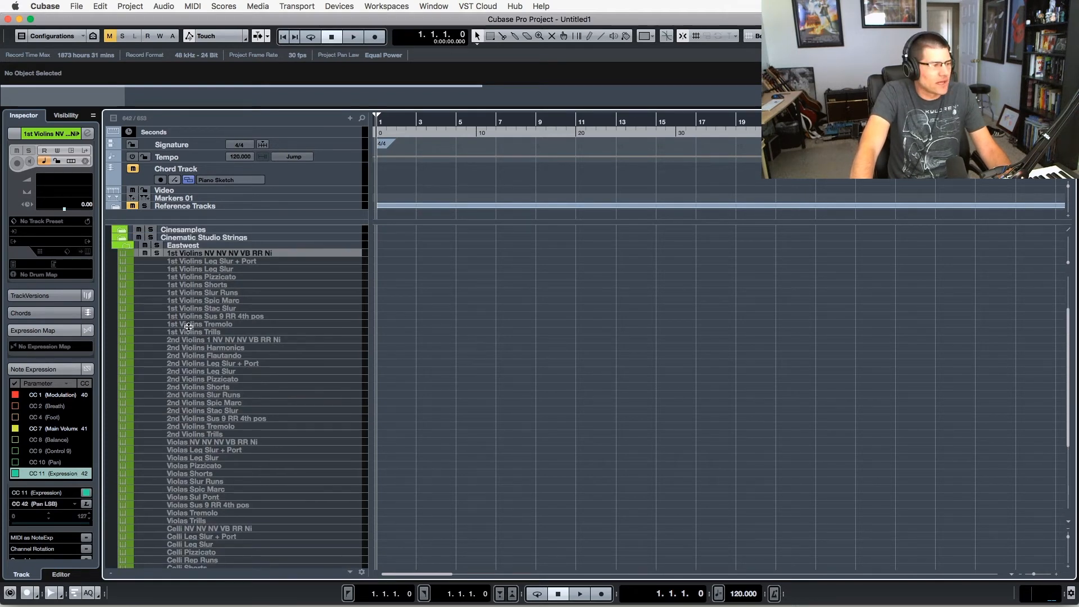
{"action": "left_click", "coordinate": [127, 250]}
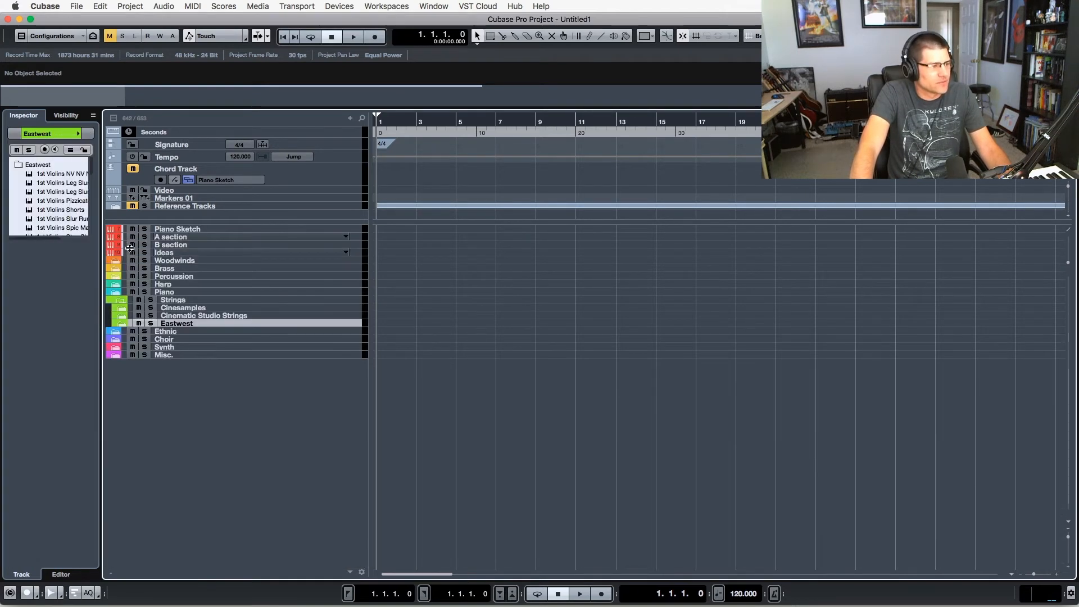
{"action": "left_click", "coordinate": [119, 302]}
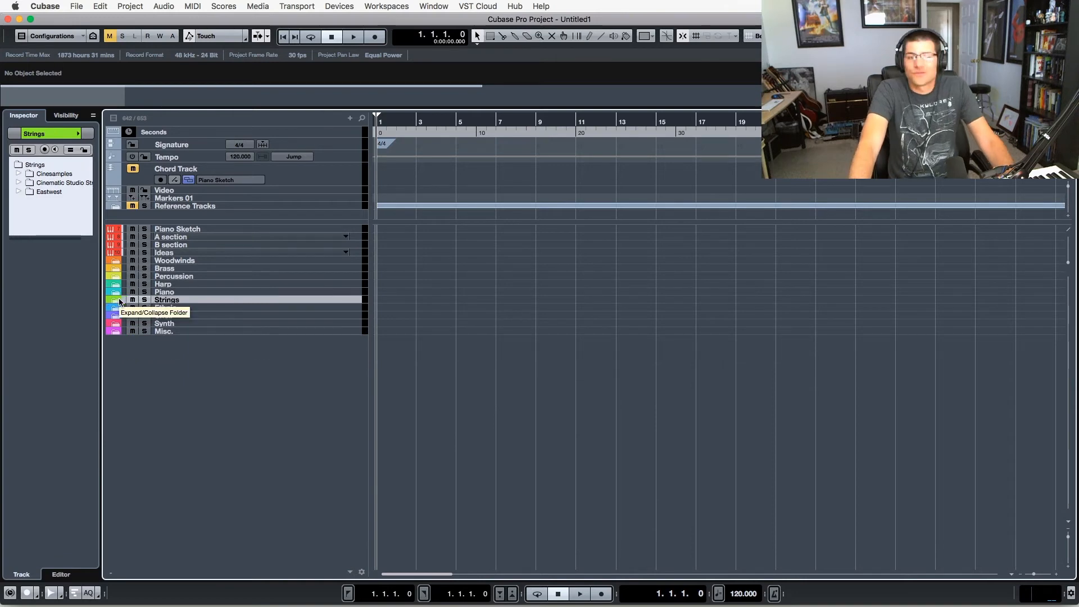
Expand the Ethnic folder and look through its instrument tracks from Bawu to the last Duduk.
{"action": "left_click", "coordinate": [214, 315]}
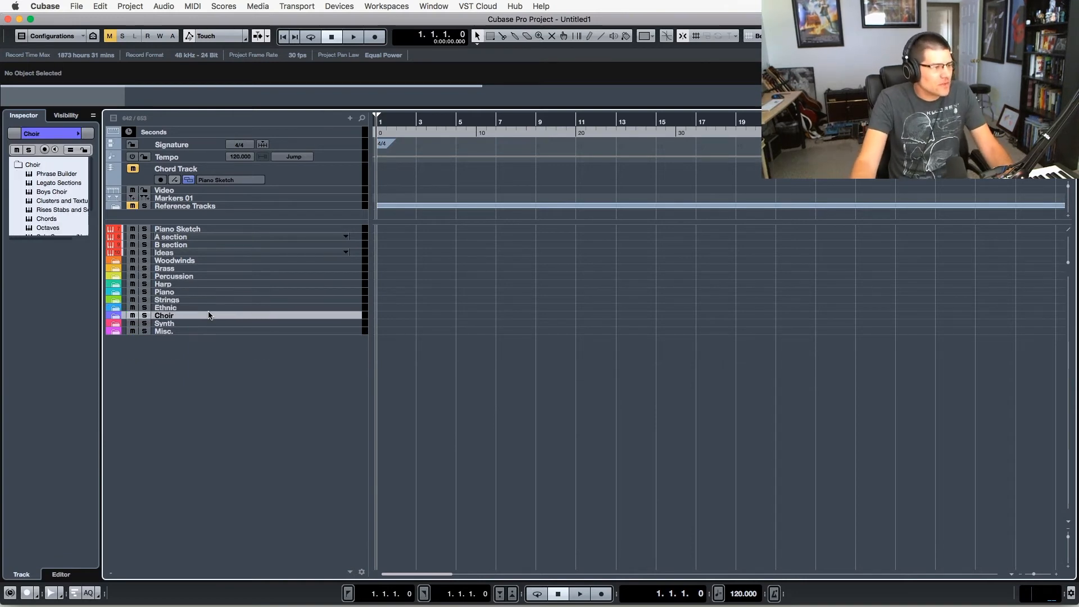
{"action": "left_click", "coordinate": [203, 309]}
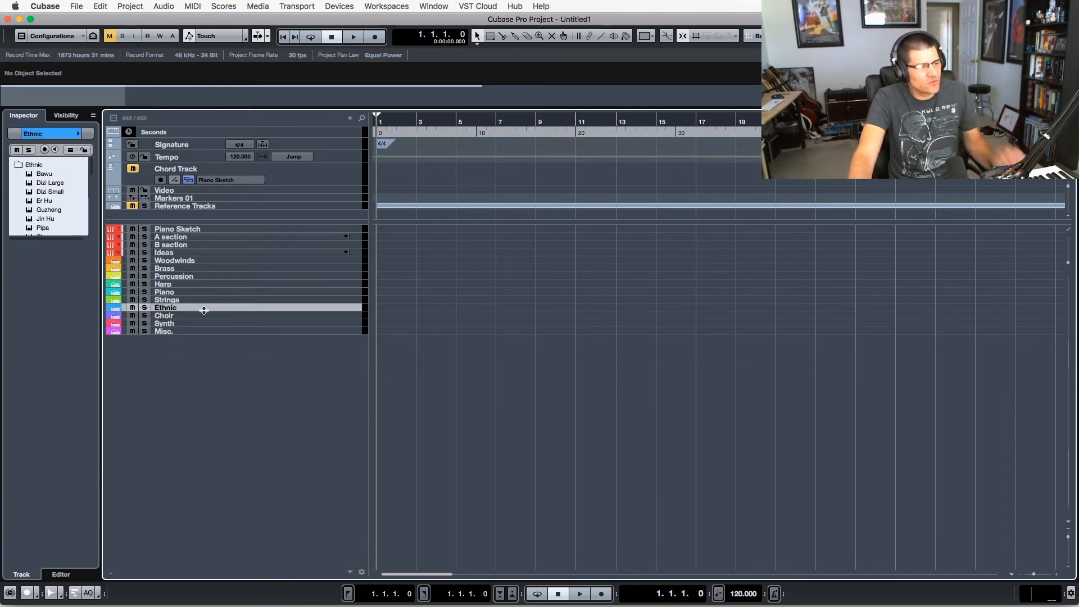
{"action": "left_click", "coordinate": [116, 309]}
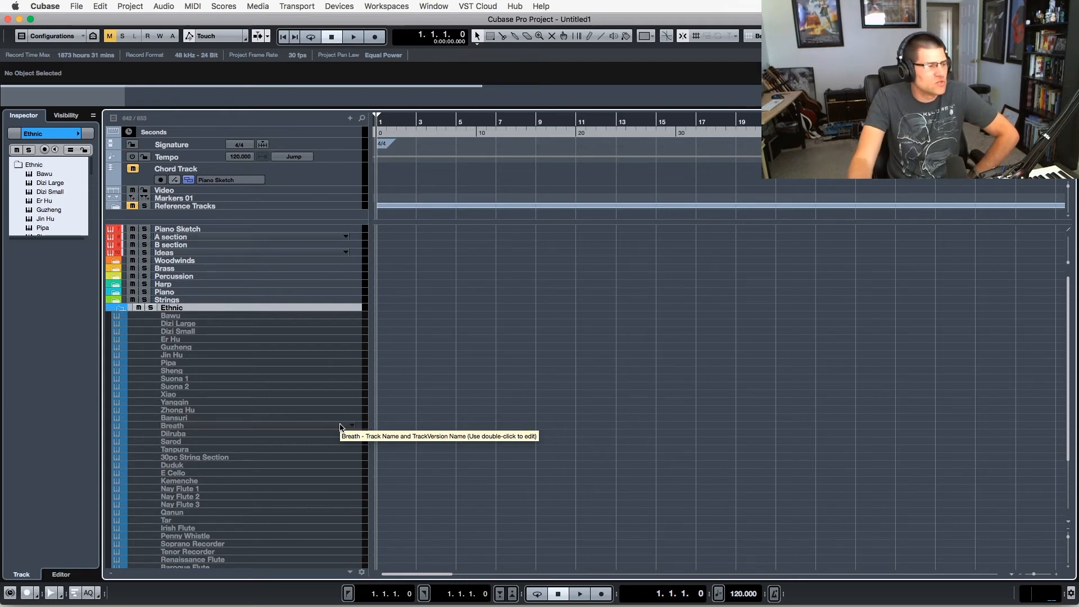
{"action": "scroll", "coordinate": [341, 428], "scroll_direction": "down", "scroll_amount": 5}
{"action": "scroll", "coordinate": [341, 428], "scroll_direction": "up", "scroll_amount": 5}
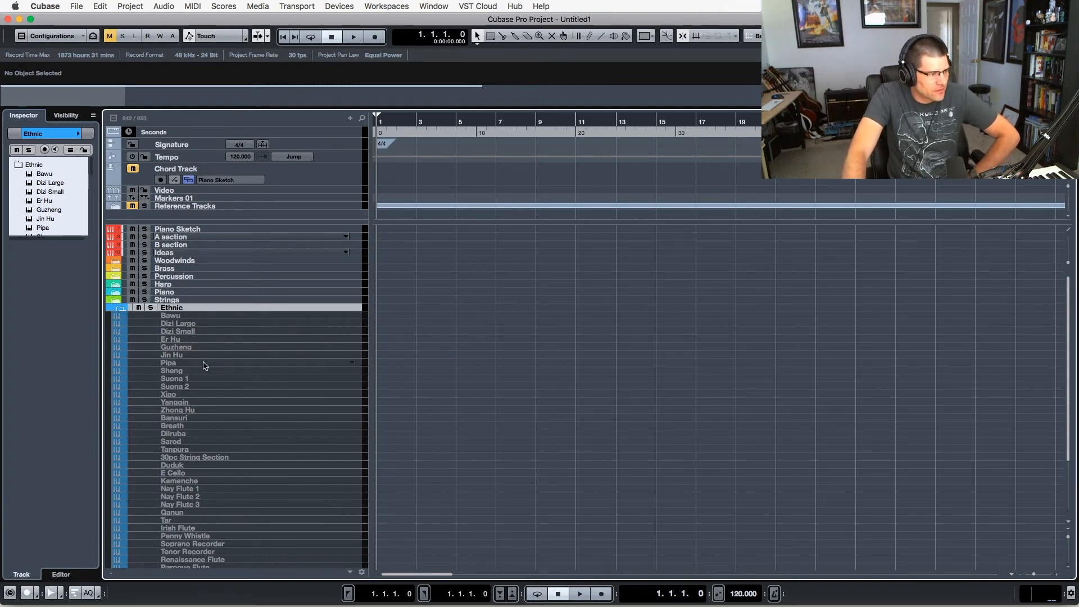
{"action": "scroll", "coordinate": [291, 457], "scroll_direction": "down", "scroll_amount": 4}
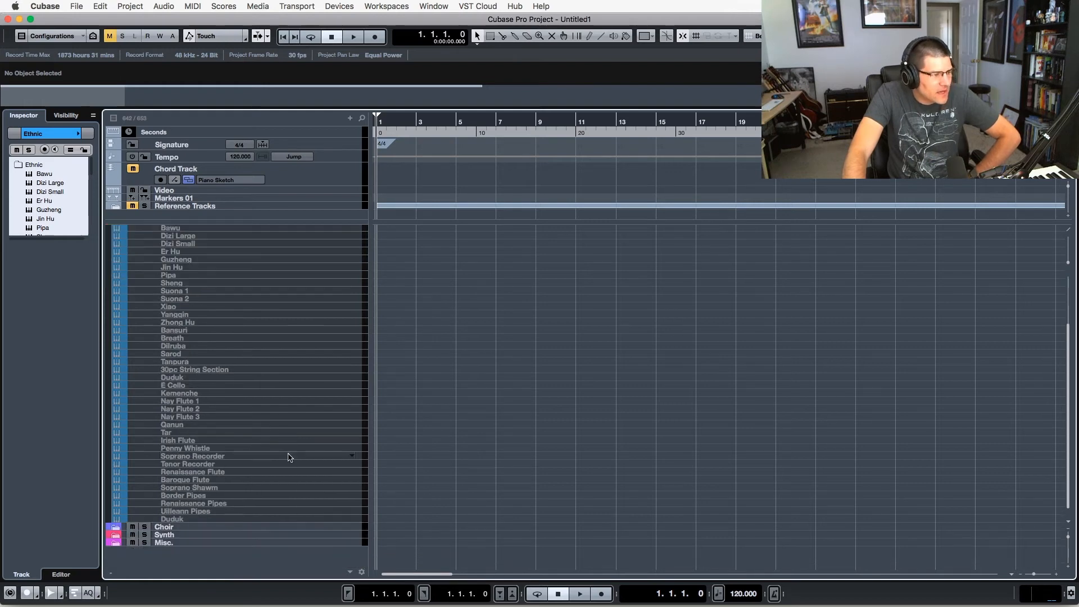
Select the Irish Flute track, review the surrounding ethnic wind and pipe tracks, and collapse the Ethnic folder.
{"action": "left_click", "coordinate": [183, 441]}
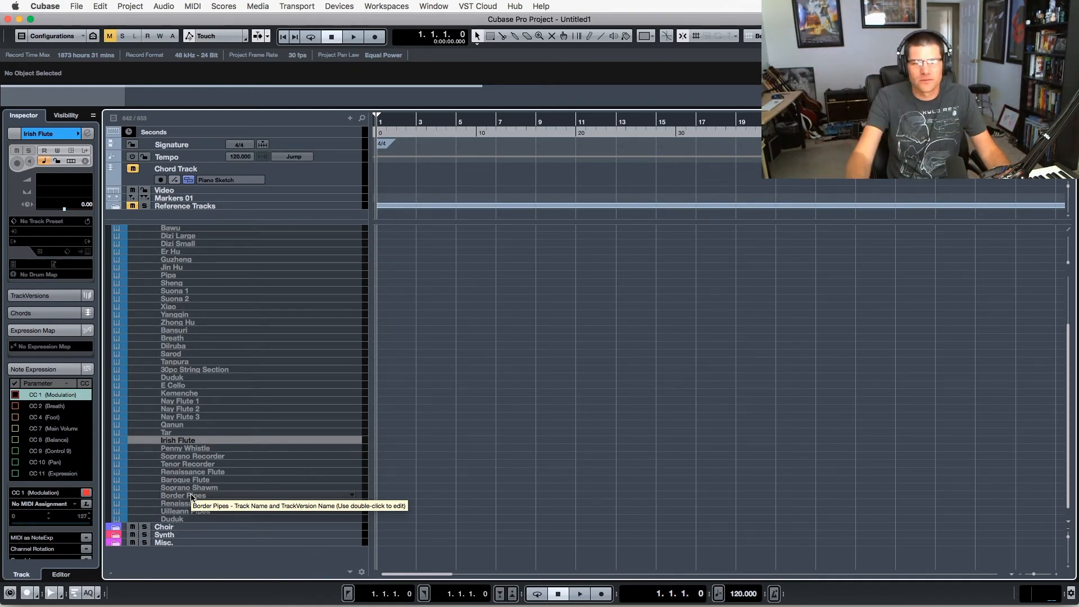
{"action": "scroll", "coordinate": [261, 432], "scroll_direction": "up", "scroll_amount": 3}
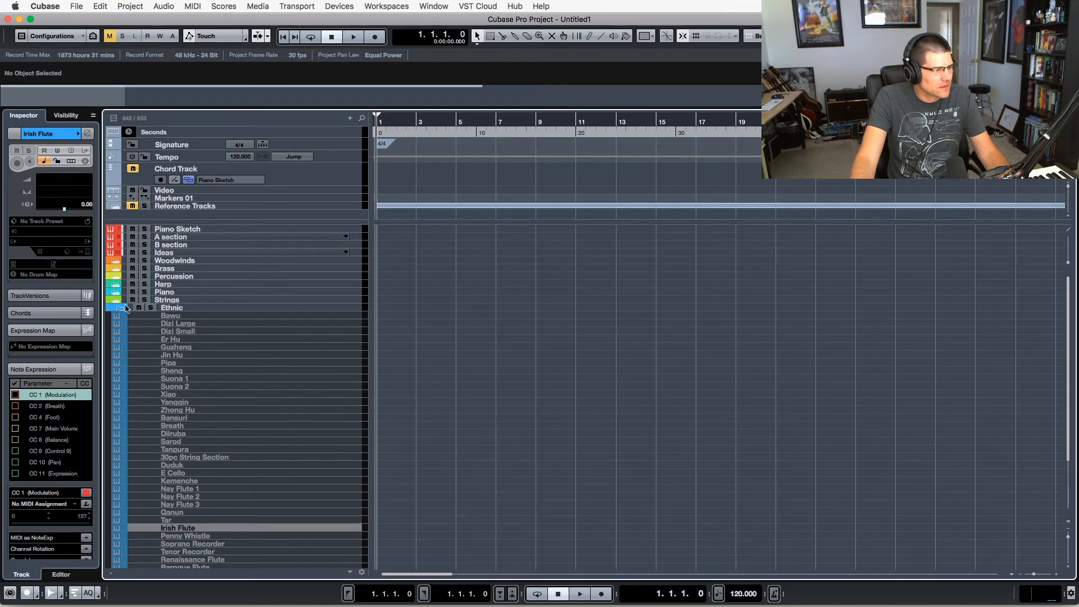
{"action": "scroll", "coordinate": [254, 356], "scroll_direction": "down", "scroll_amount": 3}
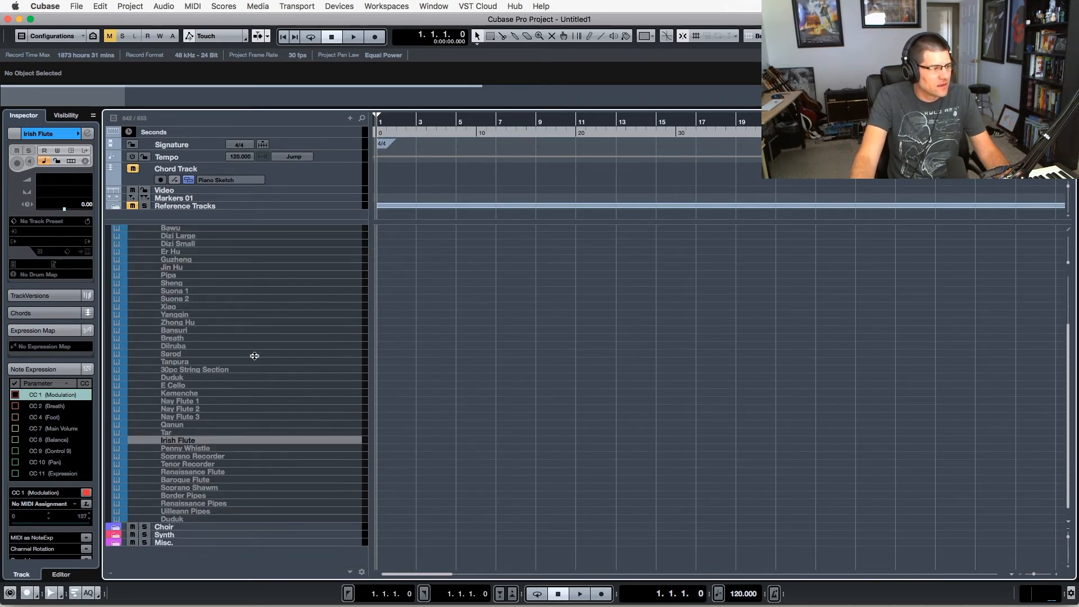
{"action": "scroll", "coordinate": [254, 356], "scroll_direction": "up", "scroll_amount": 3}
{"action": "left_click", "coordinate": [117, 308]}
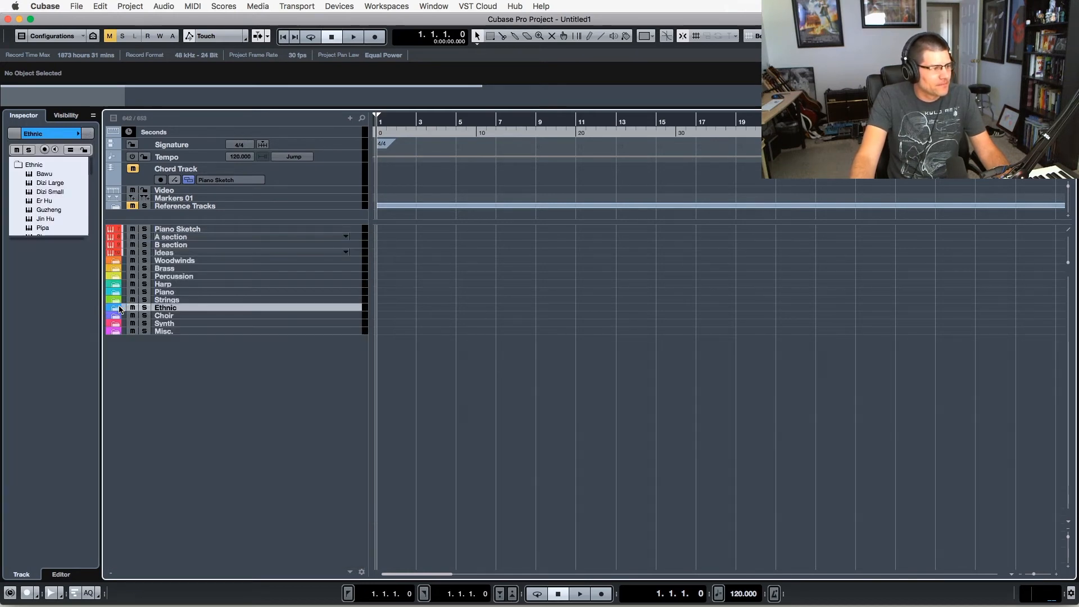
Expand the Choir folder, review its tracks with Chords selected, and collapse the folder.
{"action": "left_click", "coordinate": [184, 319]}
{"action": "left_click", "coordinate": [115, 317]}
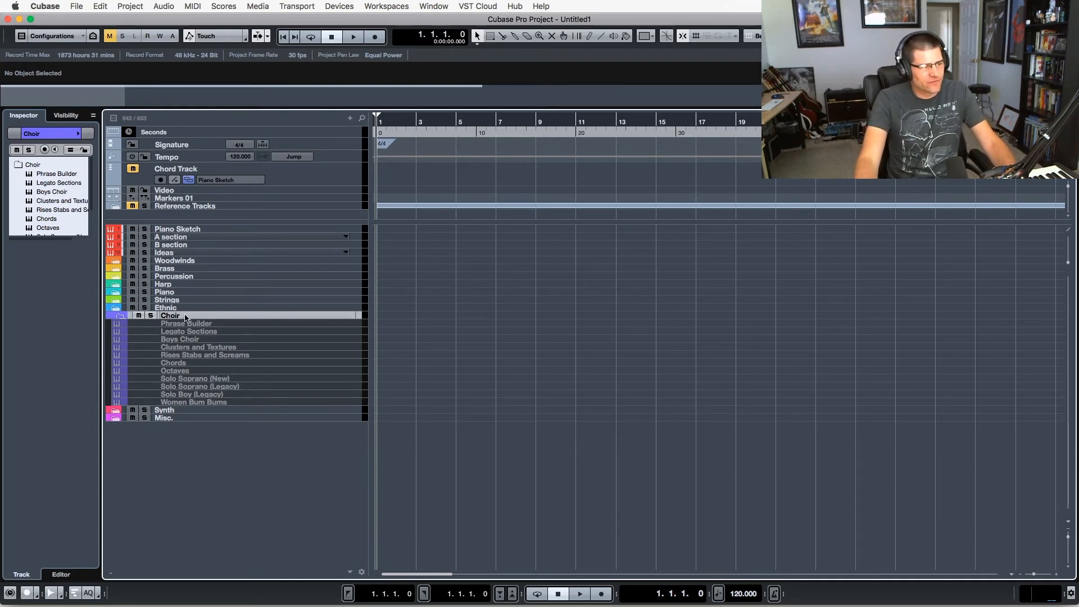
{"action": "left_click", "coordinate": [171, 364]}
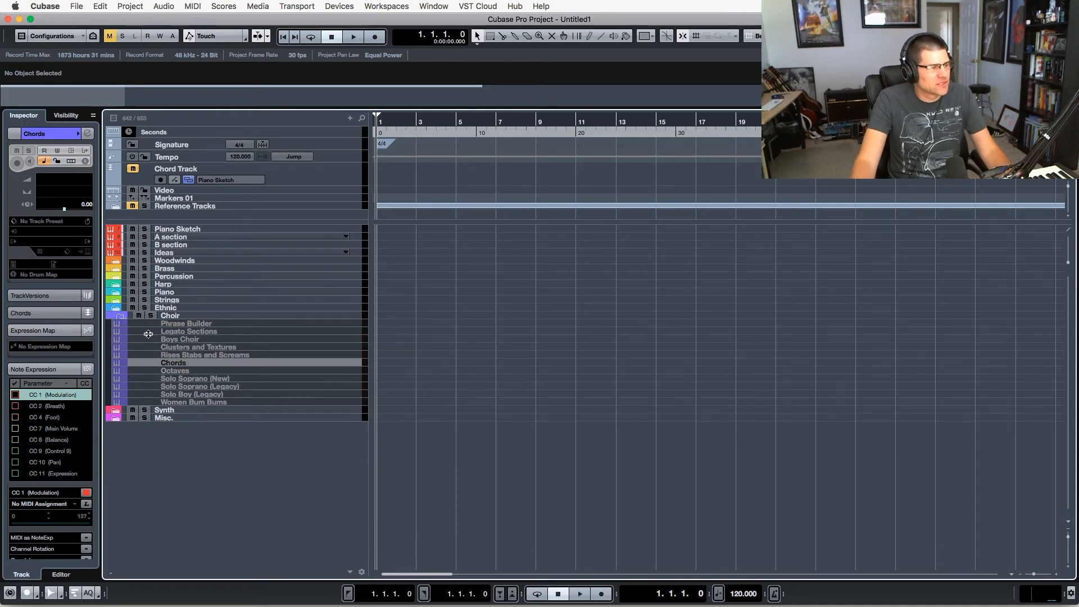
{"action": "left_click", "coordinate": [121, 319]}
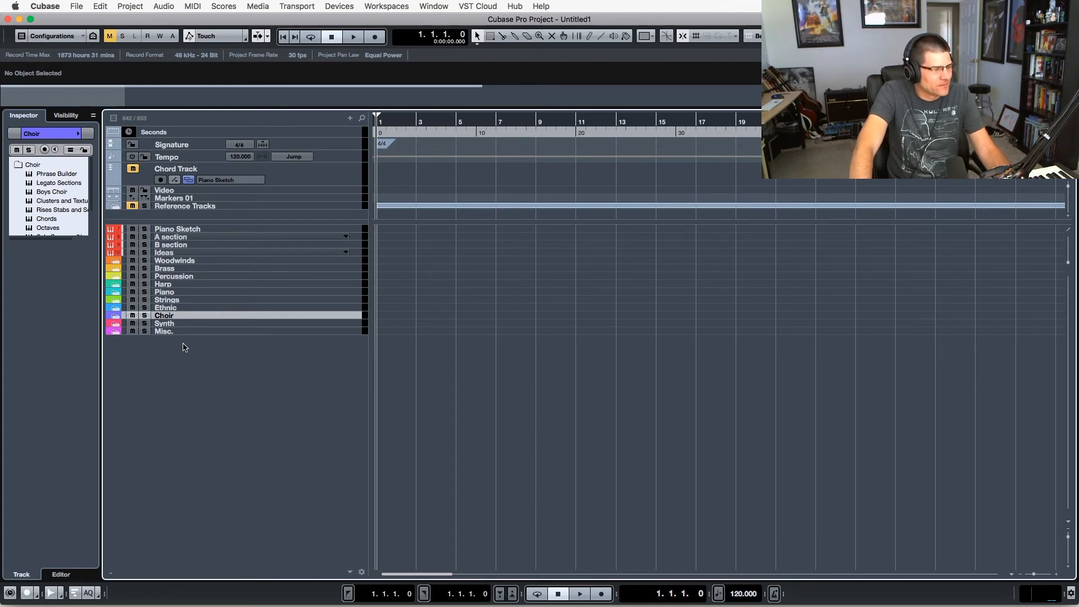
Expand the Synth folder, enable the Omnisphere 01 track and show its instrument window with the patch browser in clear view.
{"action": "left_click", "coordinate": [178, 323]}
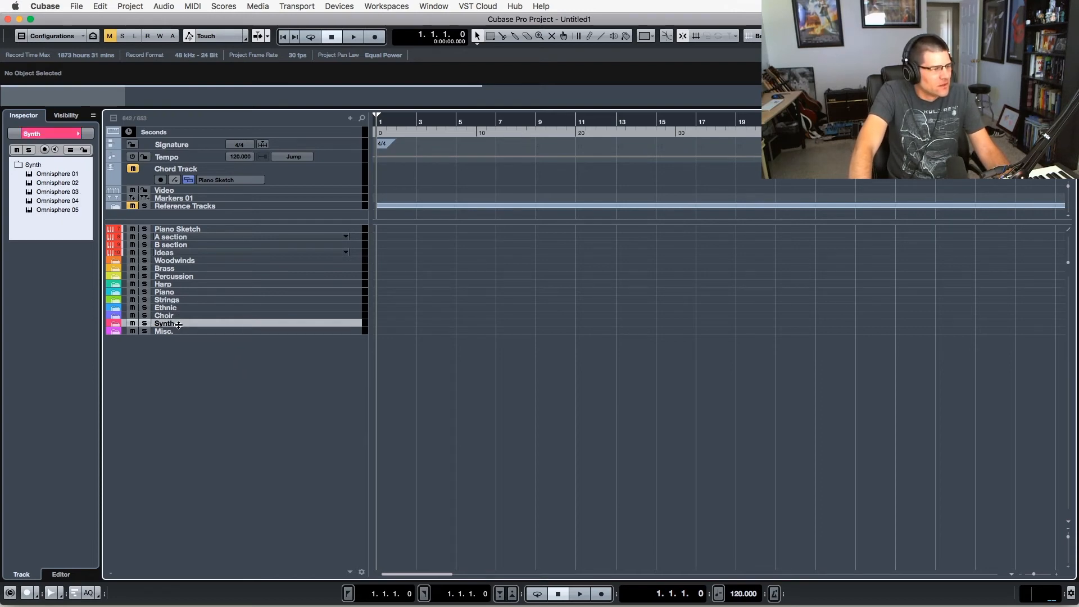
{"action": "left_click", "coordinate": [116, 325]}
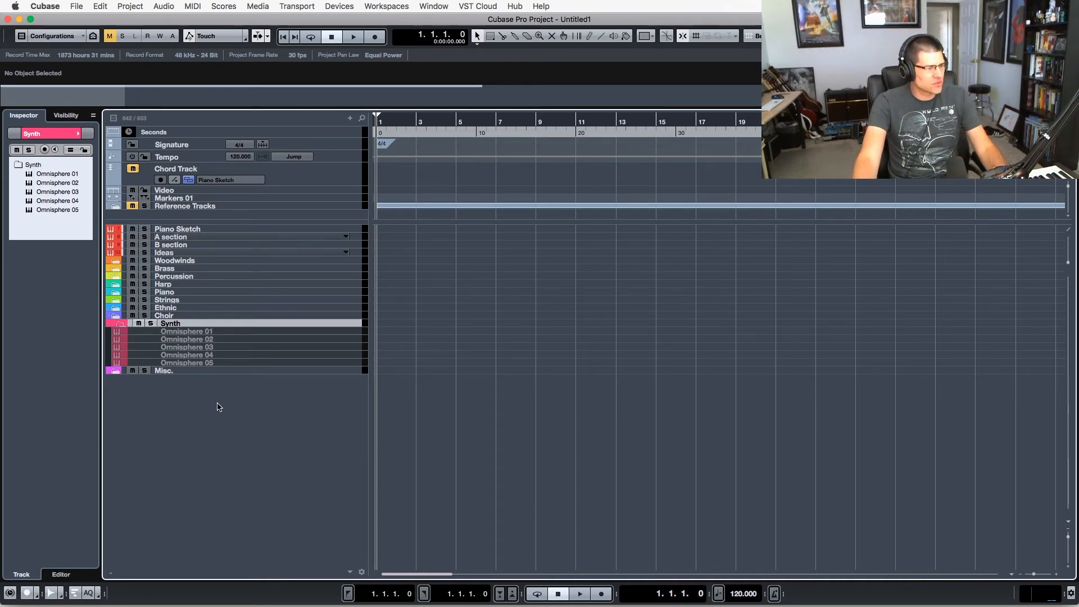
{"action": "left_click", "coordinate": [207, 332]}
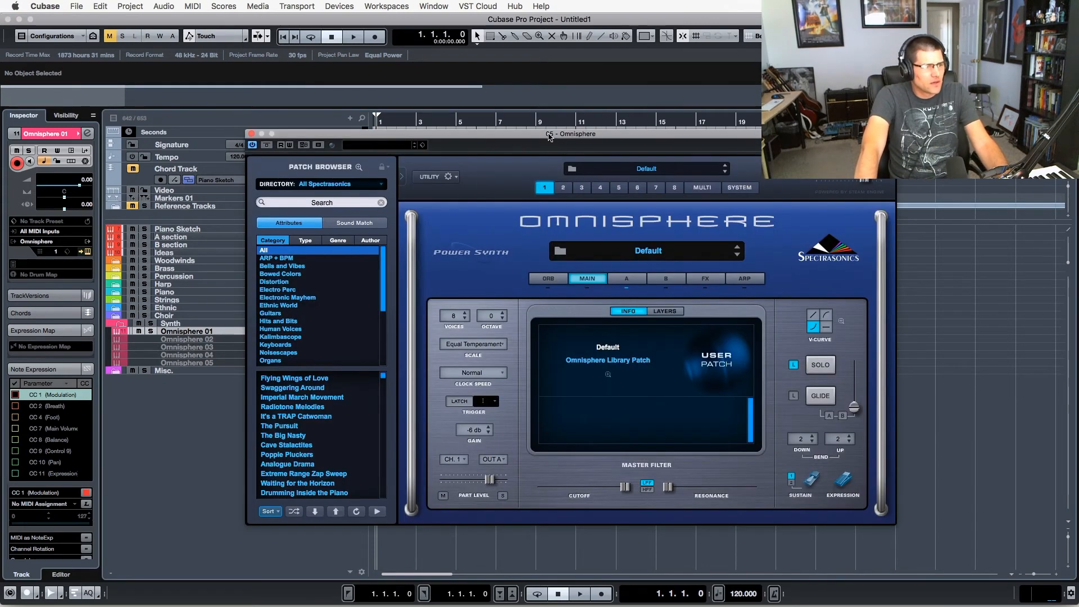
{"action": "left_click_drag", "start_coordinate": [551, 136], "coordinate": [584, 116]}
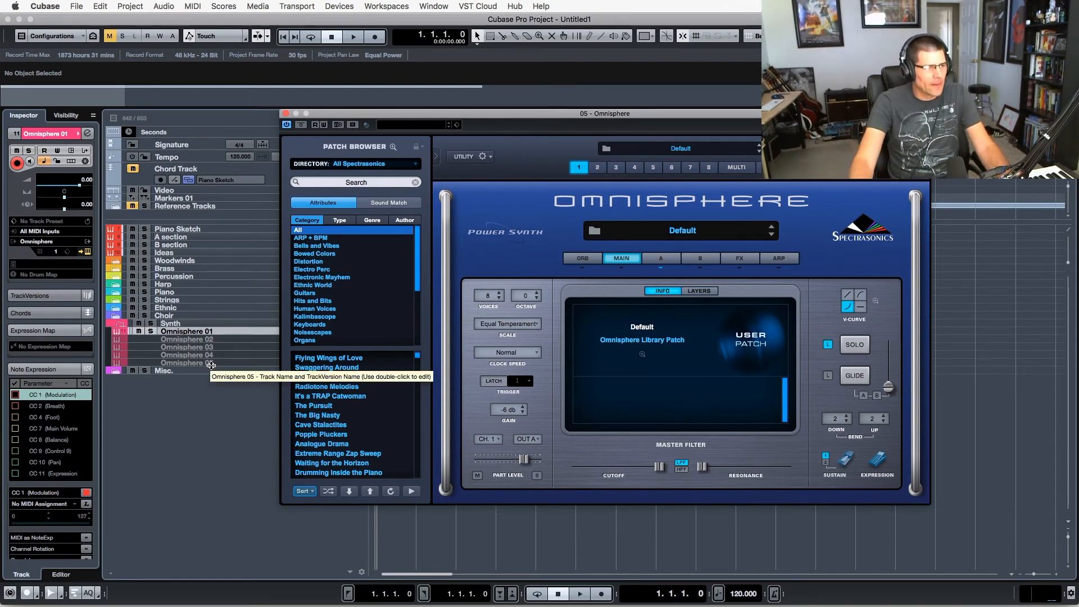
{"action": "left_click_drag", "start_coordinate": [466, 118], "coordinate": [329, 114]}
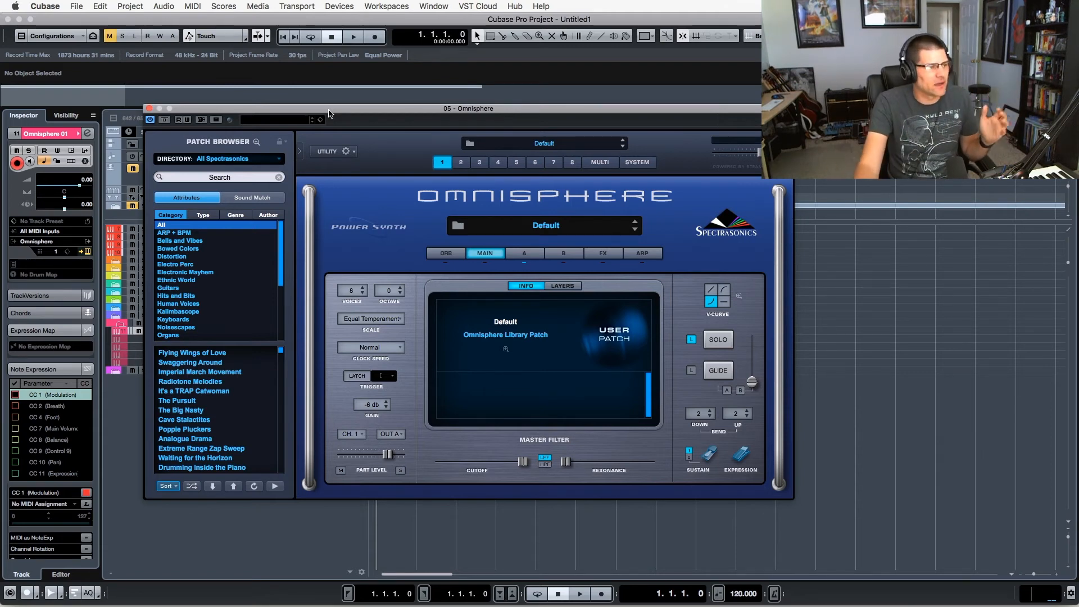
Review the sound libraries in Omnisphere's patch directory list without changing the selection, and close the instrument window.
{"action": "left_click", "coordinate": [280, 160]}
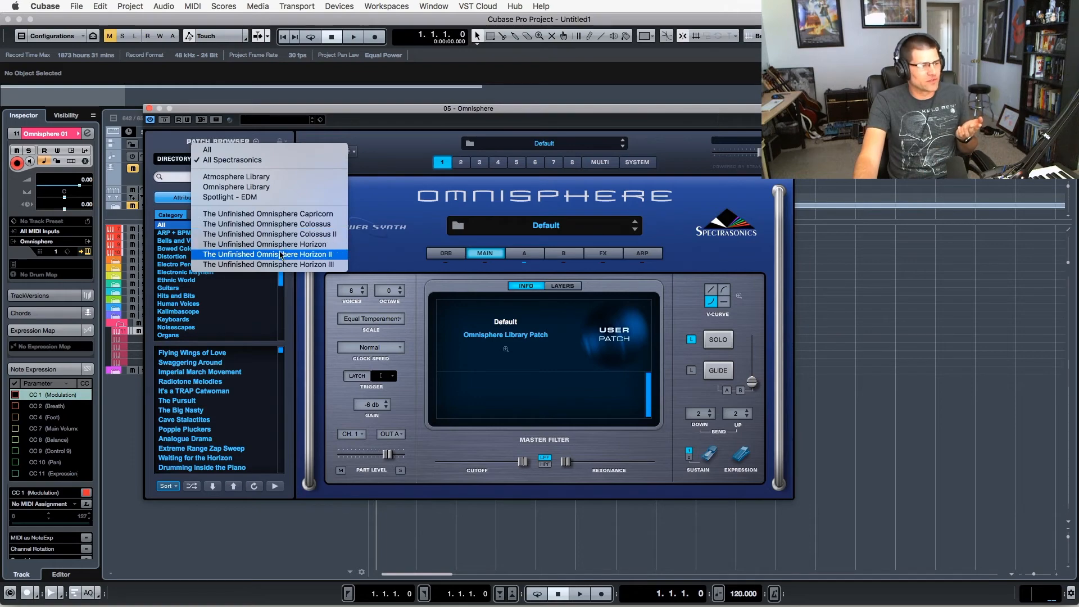
{"action": "left_click", "coordinate": [317, 139]}
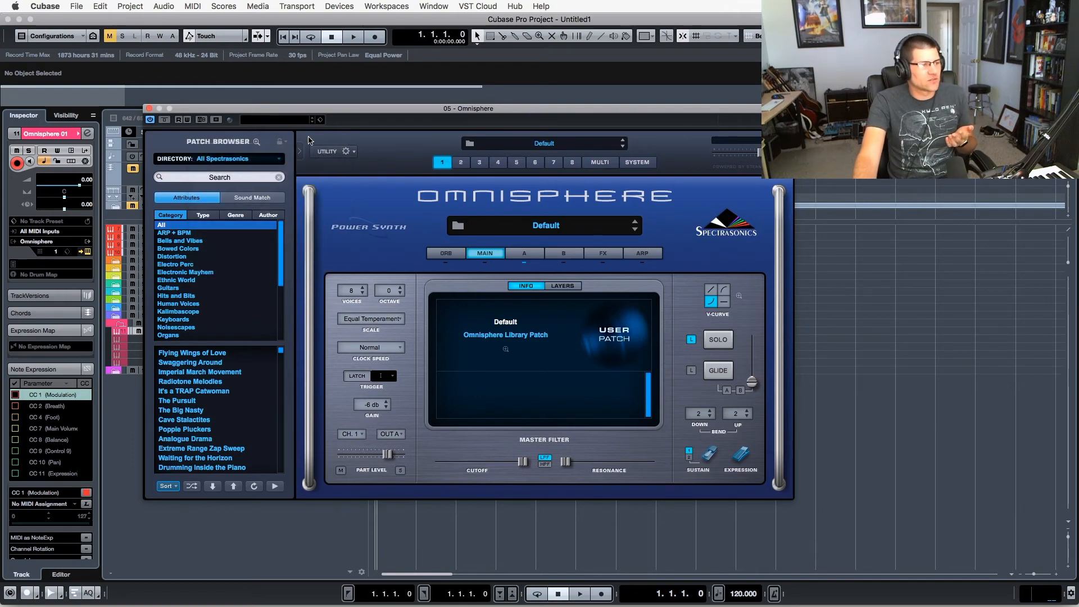
{"action": "left_click", "coordinate": [149, 108]}
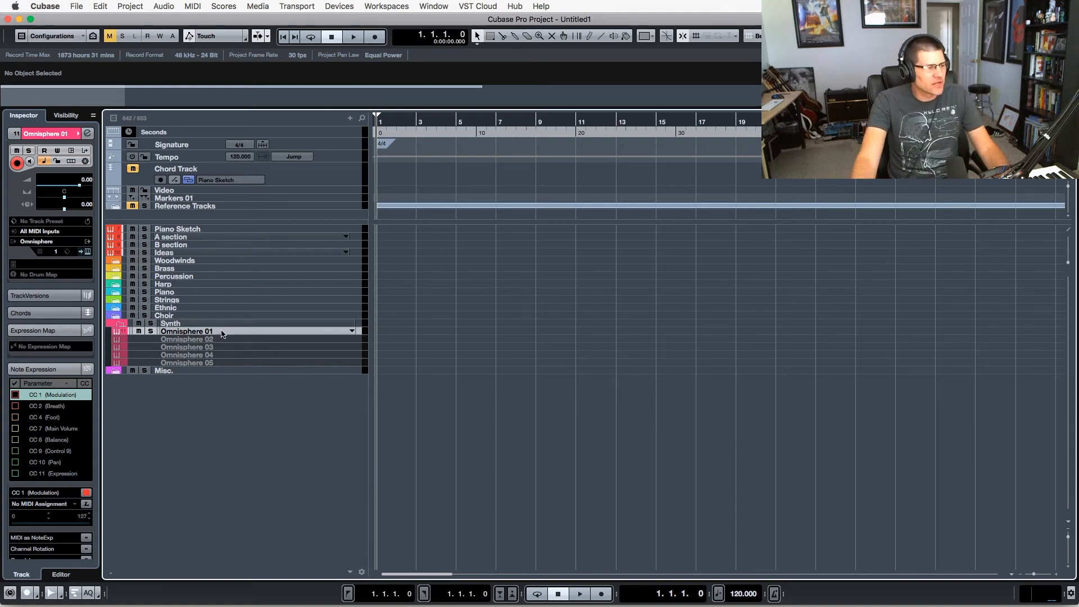
Disable the Omnisphere 01 track, and switch from the collapsed Synth folder to the Misc. folder.
{"action": "key", "text": "shift+d"}
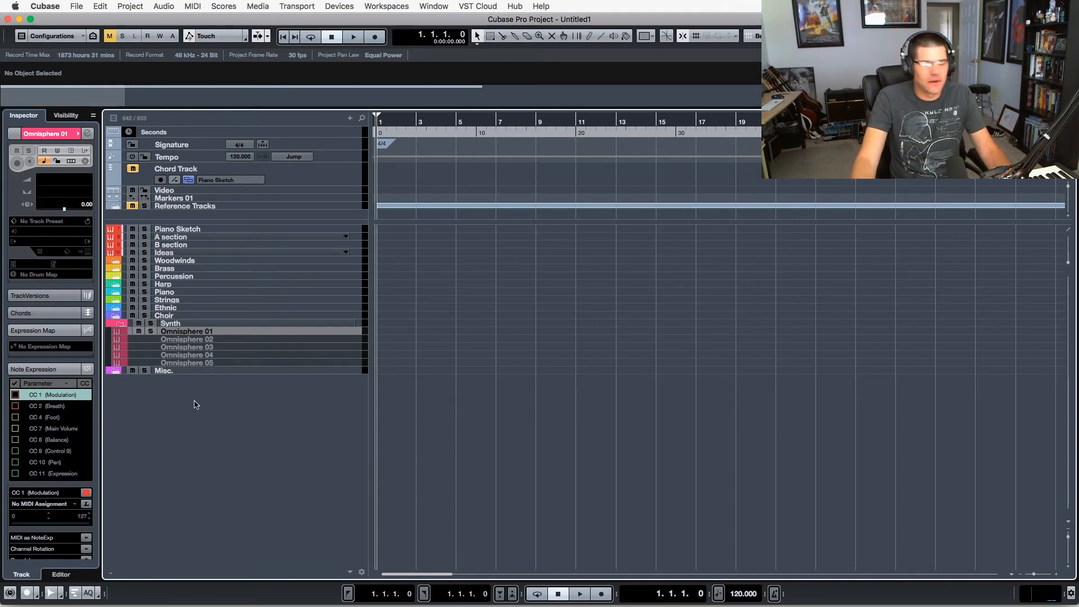
{"action": "left_click", "coordinate": [120, 325]}
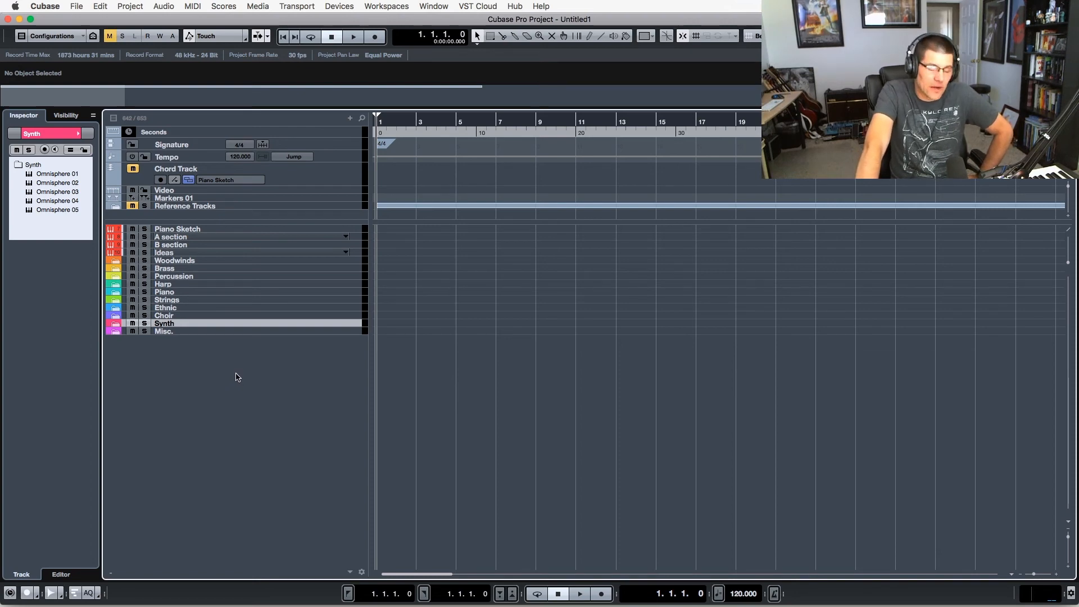
{"action": "left_click", "coordinate": [184, 332]}
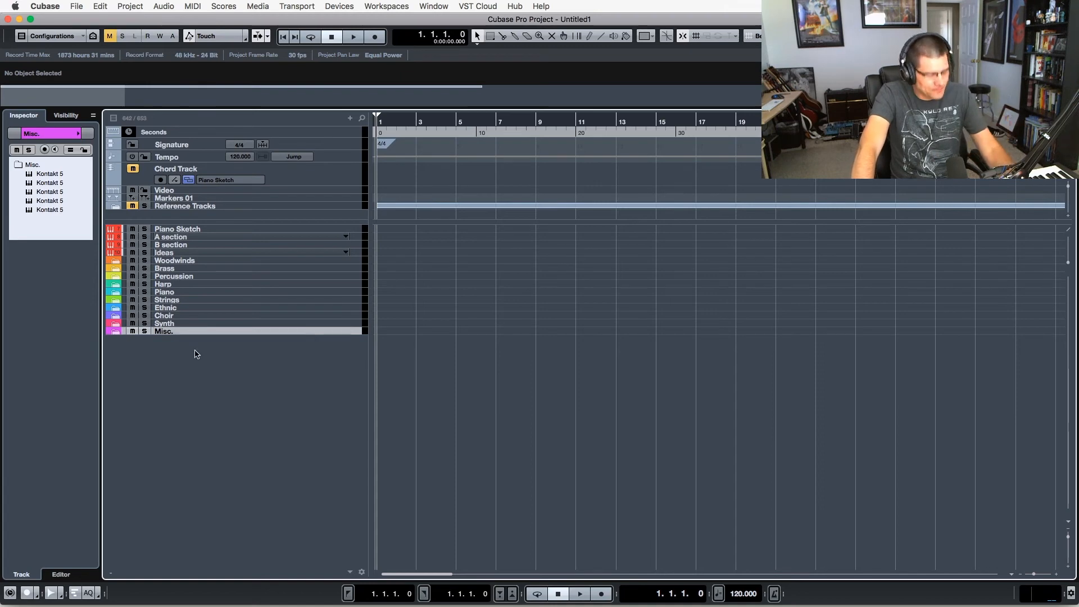
Expand the Misc. folder, enable its first Kontakt 5 track and show its instrument window clear of the webcam area.
{"action": "left_click", "coordinate": [115, 332]}
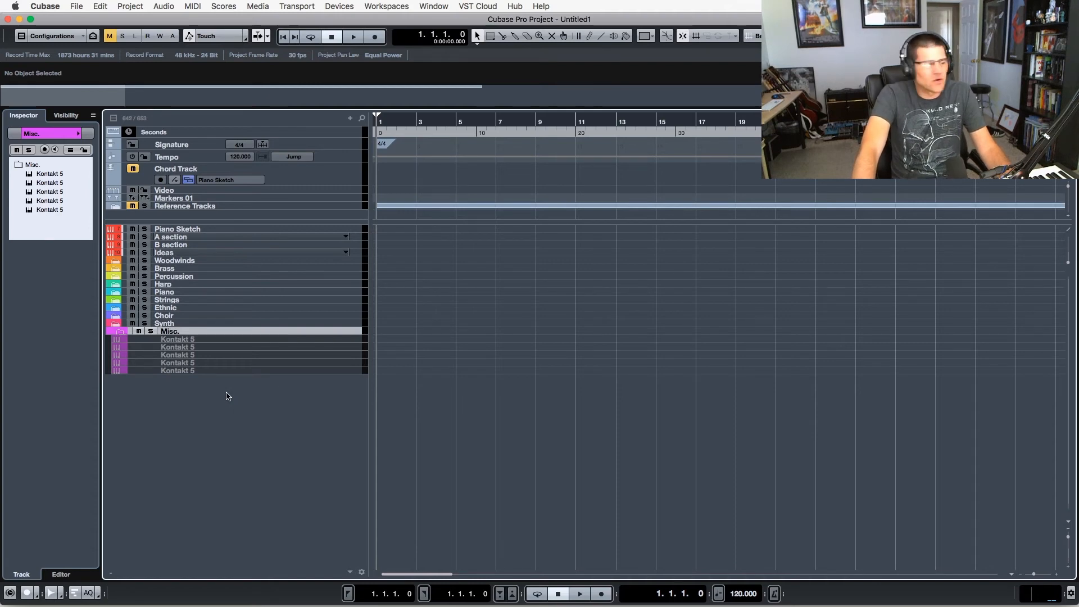
{"action": "left_click", "coordinate": [175, 340]}
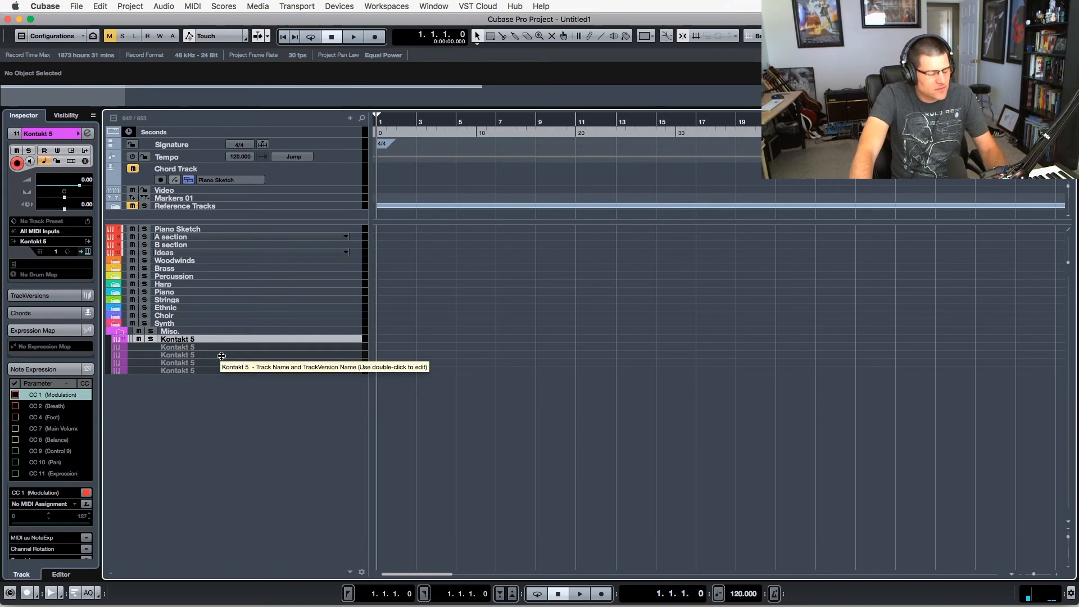
{"action": "key", "text": "e"}
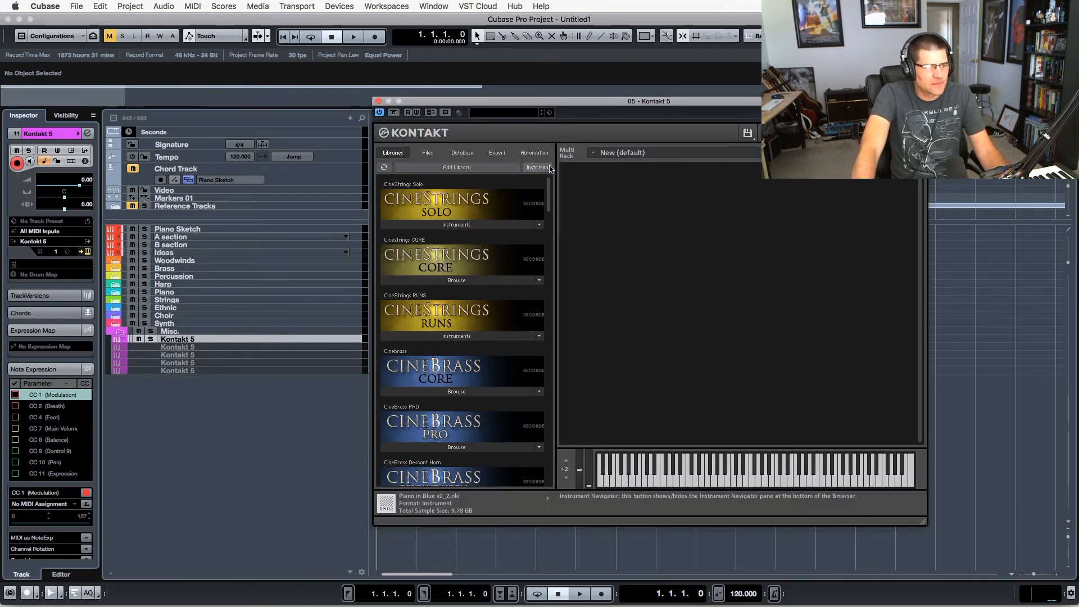
{"action": "left_click_drag", "start_coordinate": [568, 107], "coordinate": [361, 97]}
Review the installed sample libraries in Kontakt's library list through to the end, without loading an instrument.
{"action": "scroll", "coordinate": [333, 292], "scroll_direction": "down", "scroll_amount": 5}
{"action": "scroll", "coordinate": [334, 292], "scroll_direction": "down", "scroll_amount": 7}
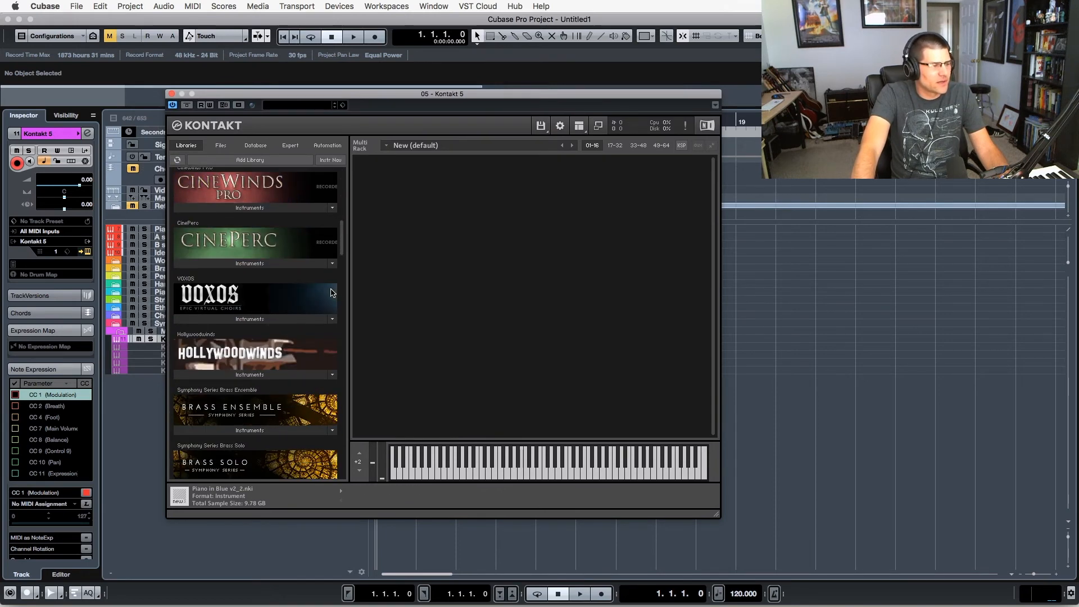
{"action": "scroll", "coordinate": [342, 292], "scroll_direction": "down", "scroll_amount": 8}
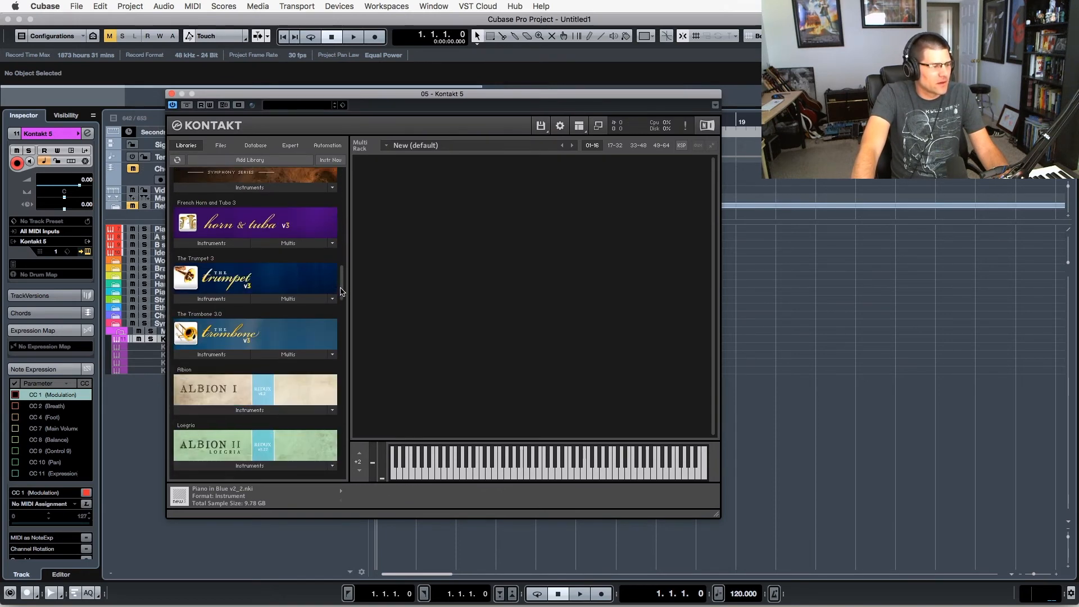
{"action": "scroll", "coordinate": [310, 293], "scroll_direction": "down", "scroll_amount": 8}
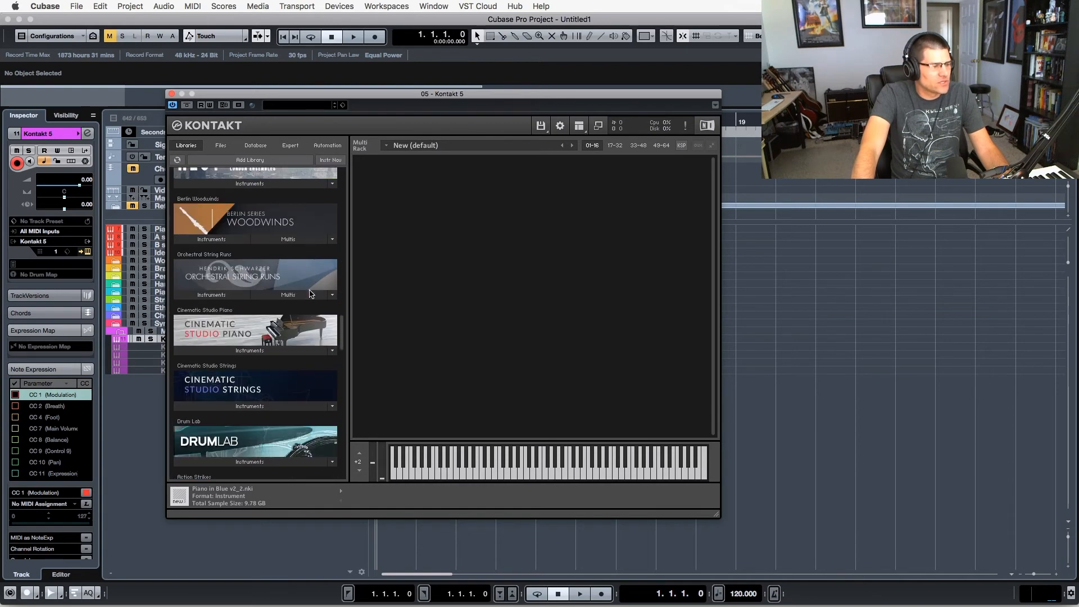
{"action": "scroll", "coordinate": [277, 324], "scroll_direction": "down", "scroll_amount": 3}
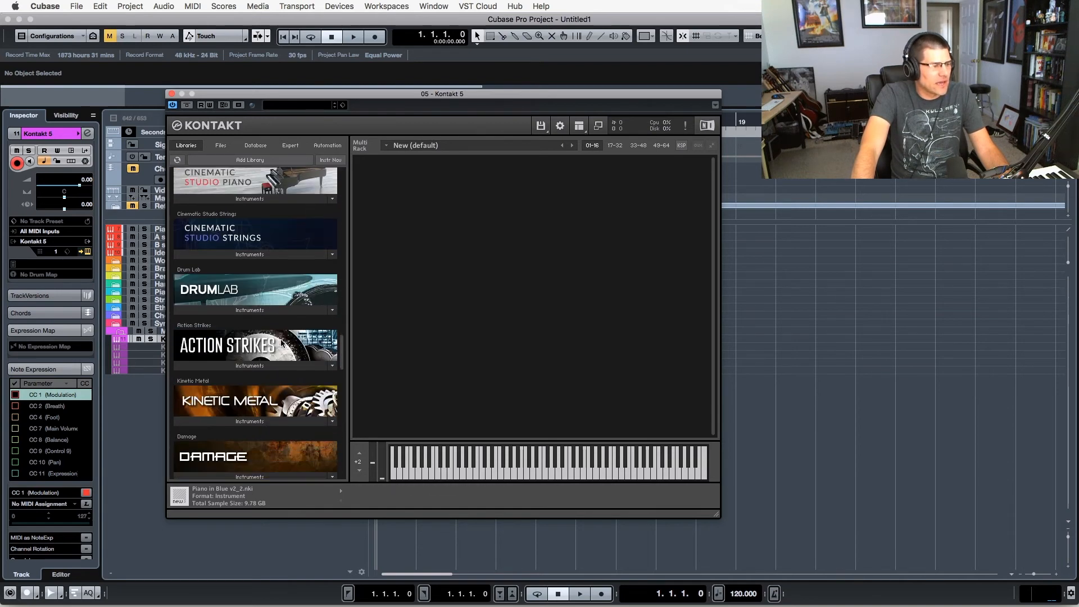
{"action": "scroll", "coordinate": [312, 325], "scroll_direction": "down", "scroll_amount": 2}
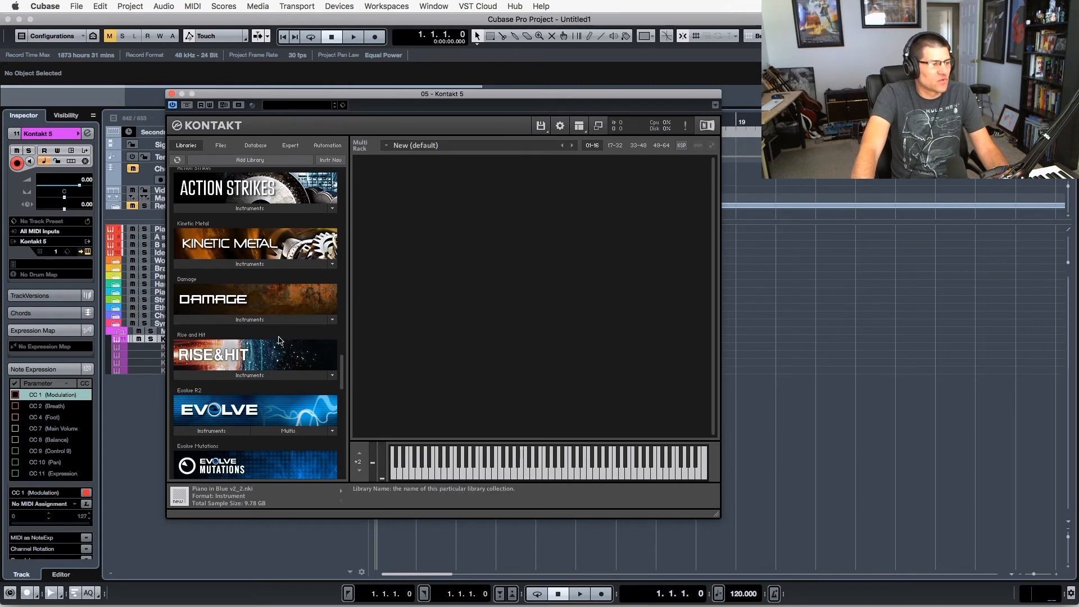
{"action": "scroll", "coordinate": [300, 352], "scroll_direction": "down", "scroll_amount": 3}
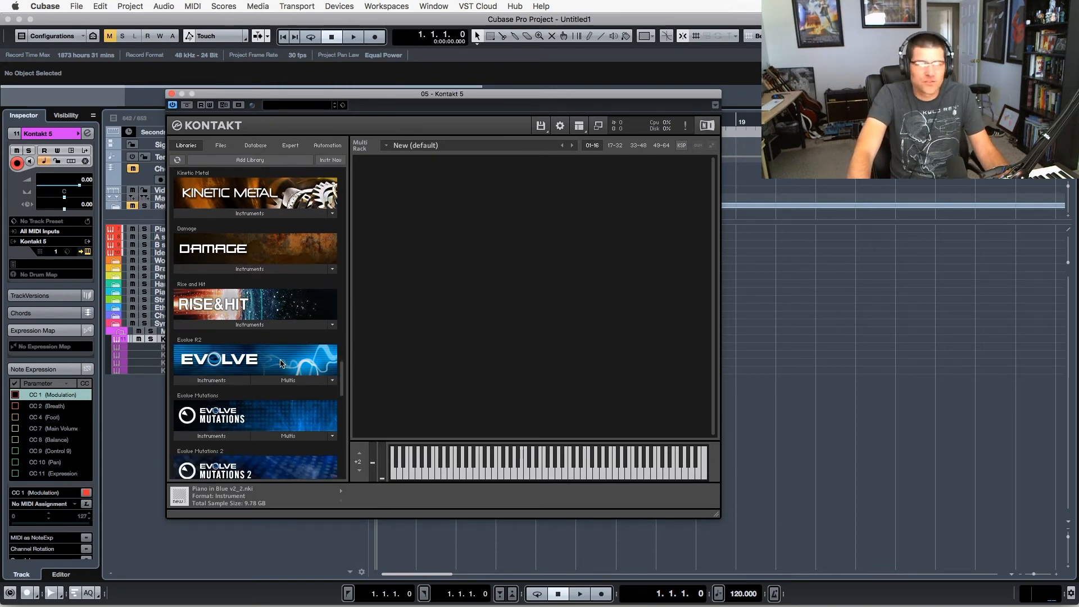
{"action": "scroll", "coordinate": [281, 363], "scroll_direction": "down", "scroll_amount": 10}
{"action": "scroll", "coordinate": [280, 362], "scroll_direction": "down", "scroll_amount": 5}
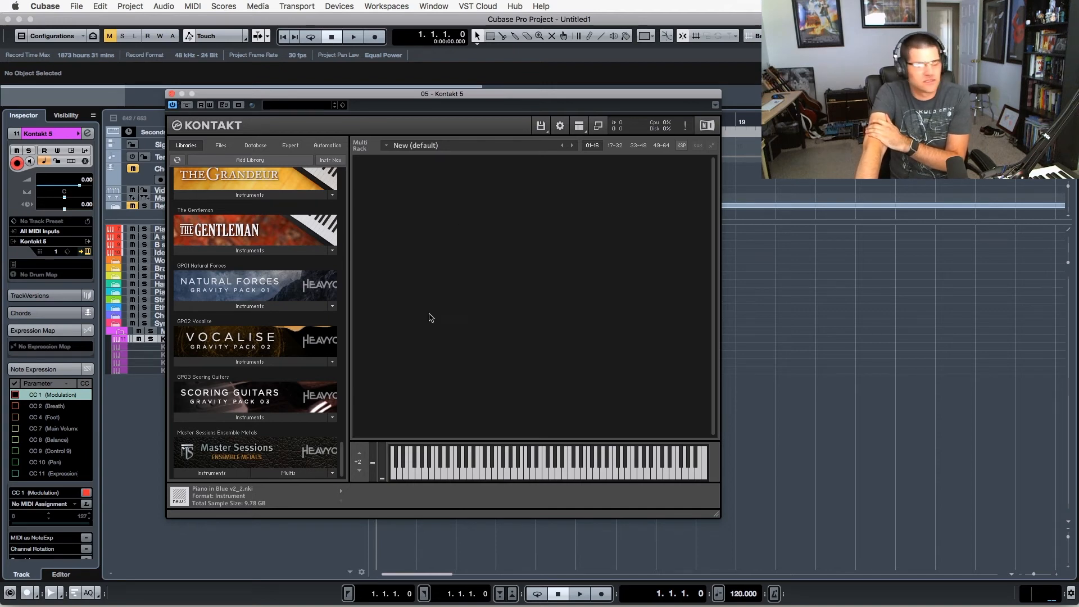
Browse Kontakt's file tree: collapse the Cinesamples folder, show the contents of HybridTwo, and collapse the Sample Libraries drive.
{"action": "left_click", "coordinate": [225, 147]}
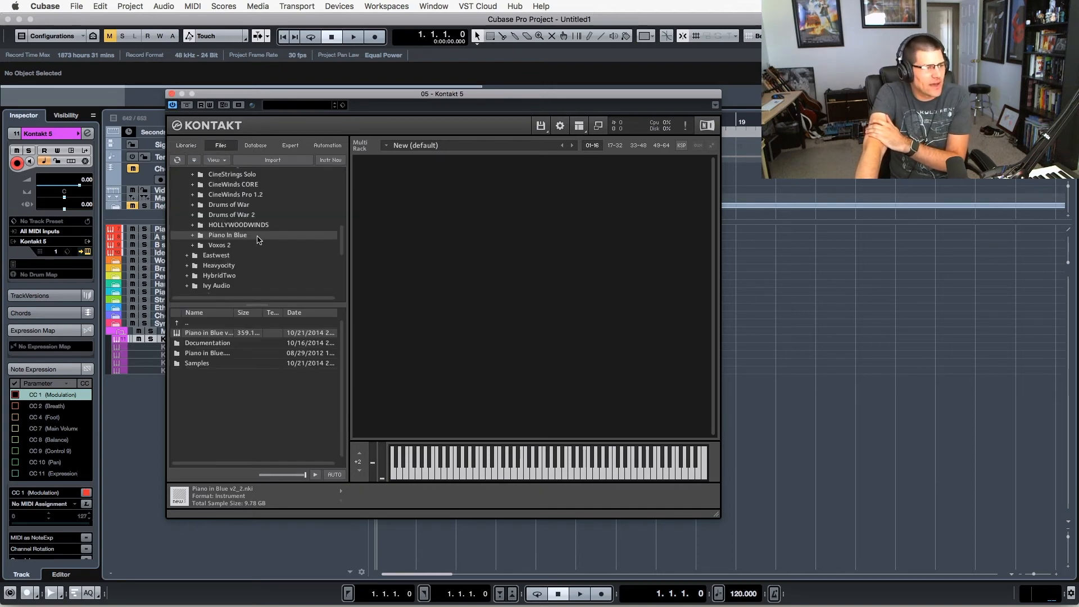
{"action": "scroll", "coordinate": [260, 240], "scroll_direction": "up", "scroll_amount": 5}
{"action": "scroll", "coordinate": [260, 240], "scroll_direction": "up", "scroll_amount": 3}
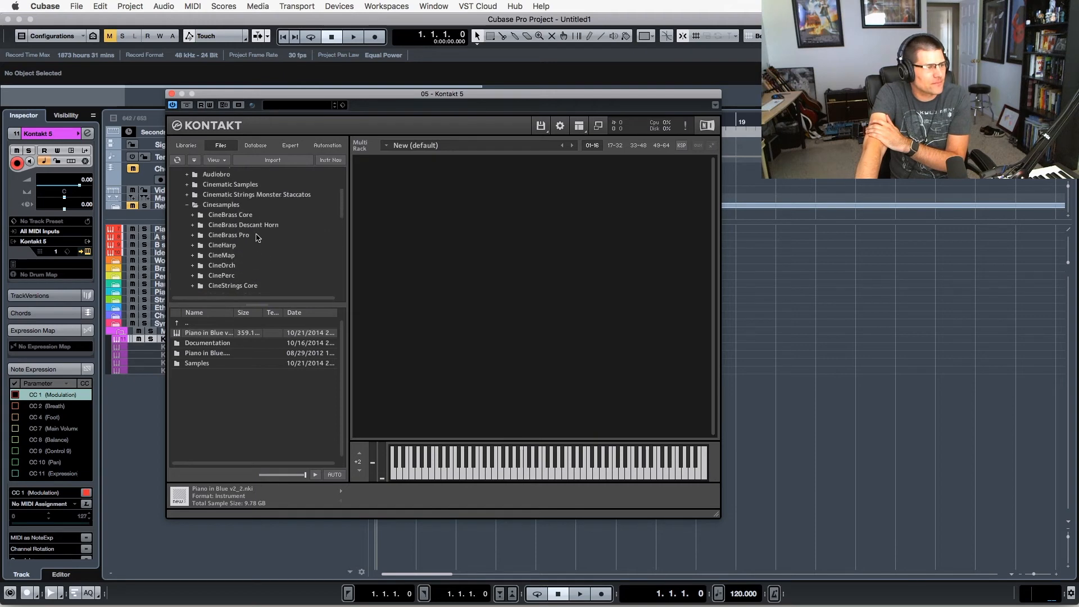
{"action": "left_click", "coordinate": [187, 205]}
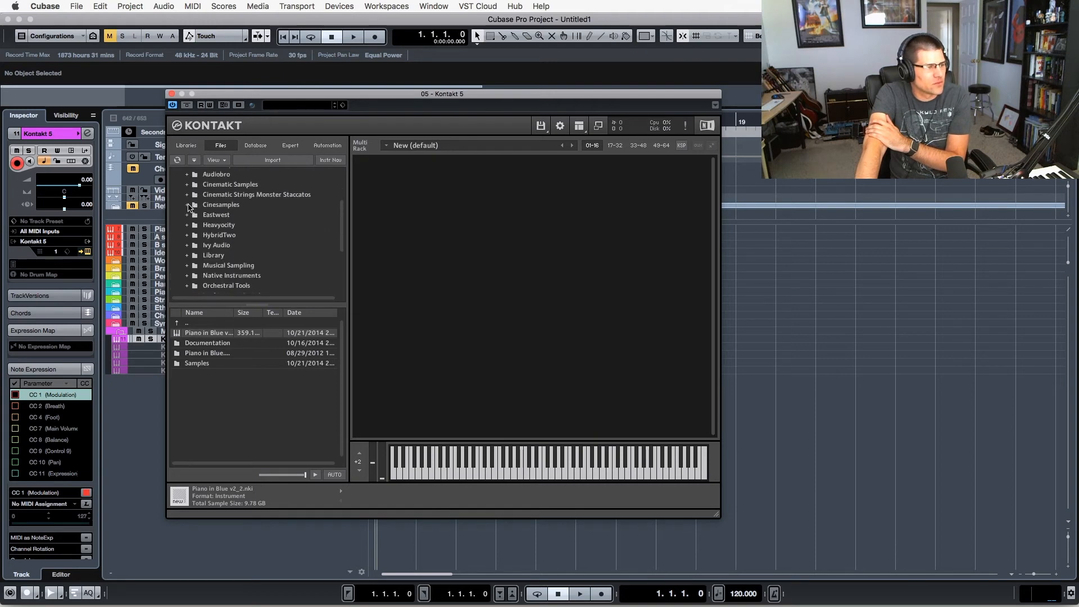
{"action": "left_click", "coordinate": [226, 236]}
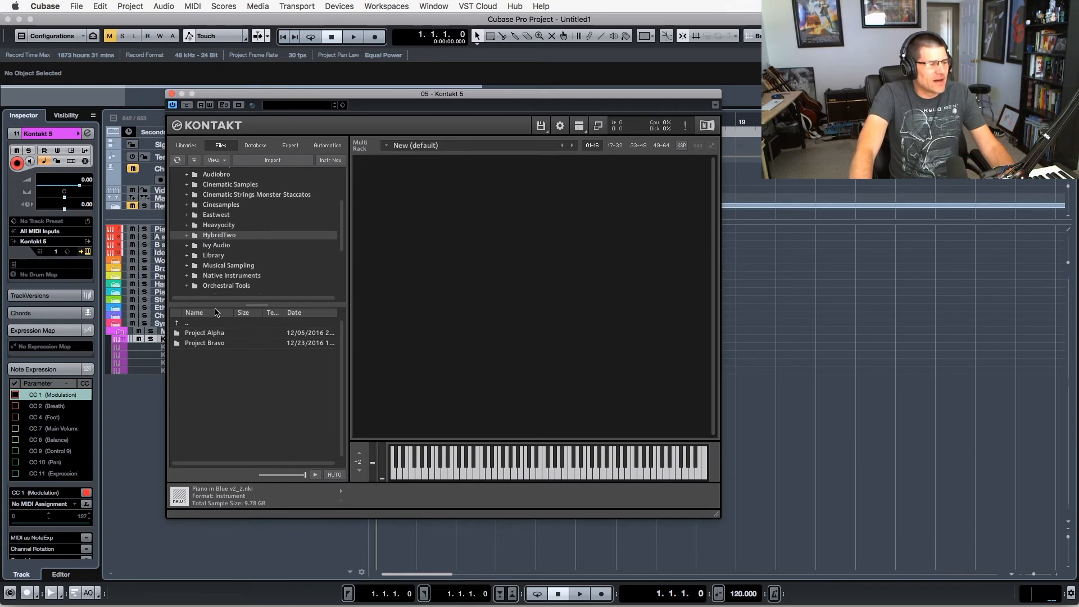
{"action": "scroll", "coordinate": [224, 232], "scroll_direction": "up", "scroll_amount": 4}
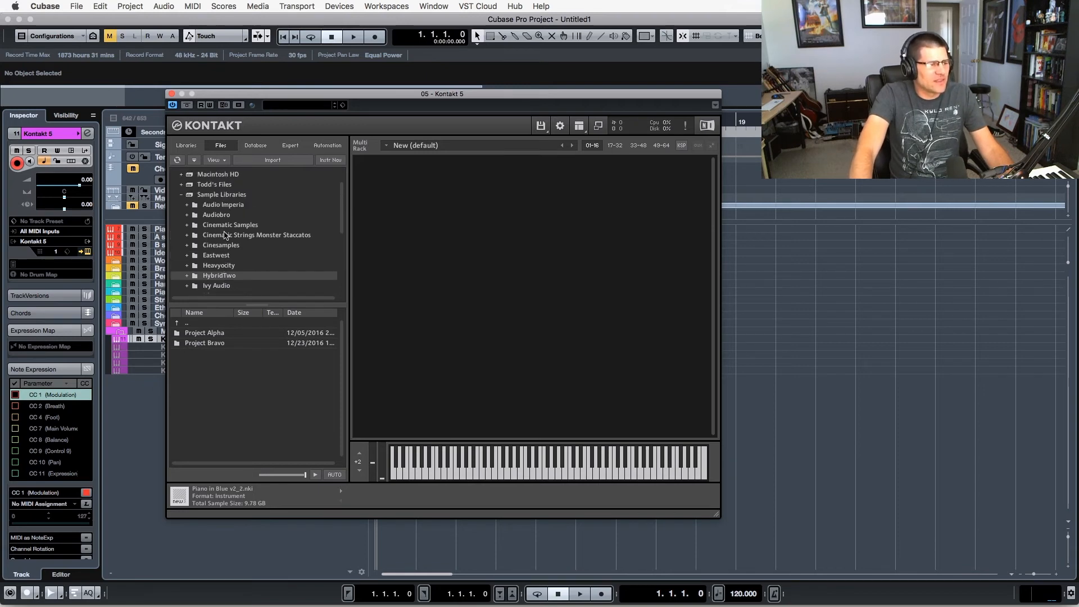
{"action": "left_click", "coordinate": [182, 195]}
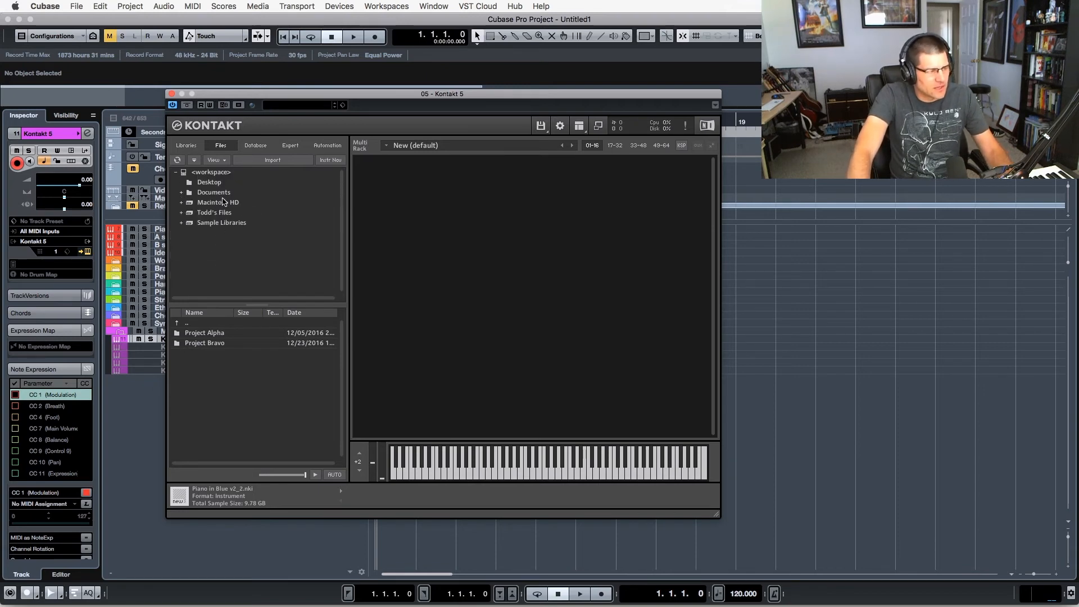
Return Kontakt to its library list and close it, then disable its track and collapse the Misc. folder.
{"action": "left_click", "coordinate": [186, 145]}
{"action": "left_click", "coordinate": [172, 93]}
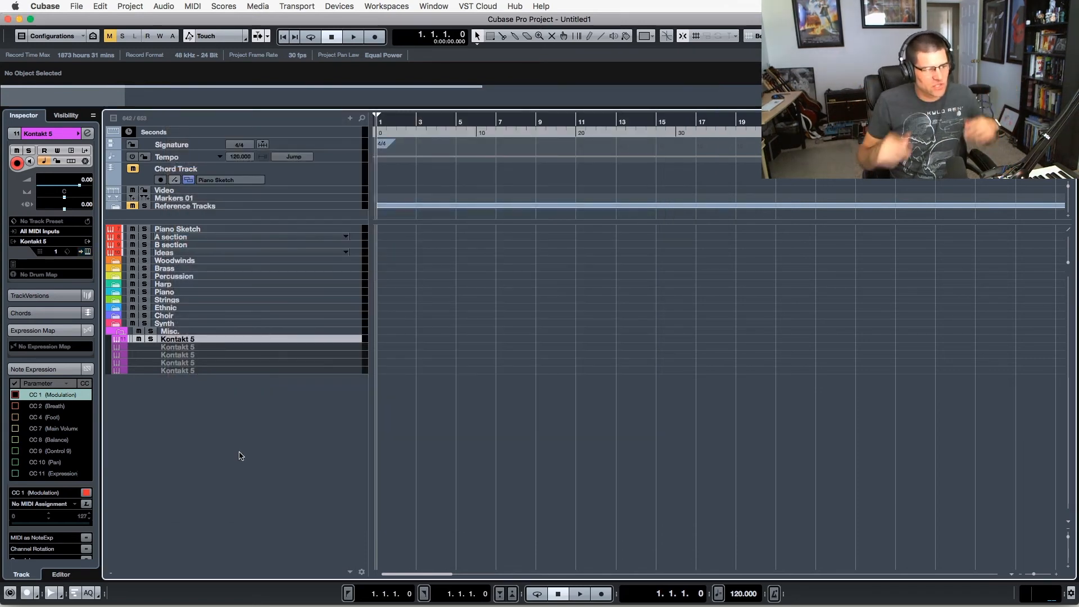
{"action": "key", "text": "shift+d"}
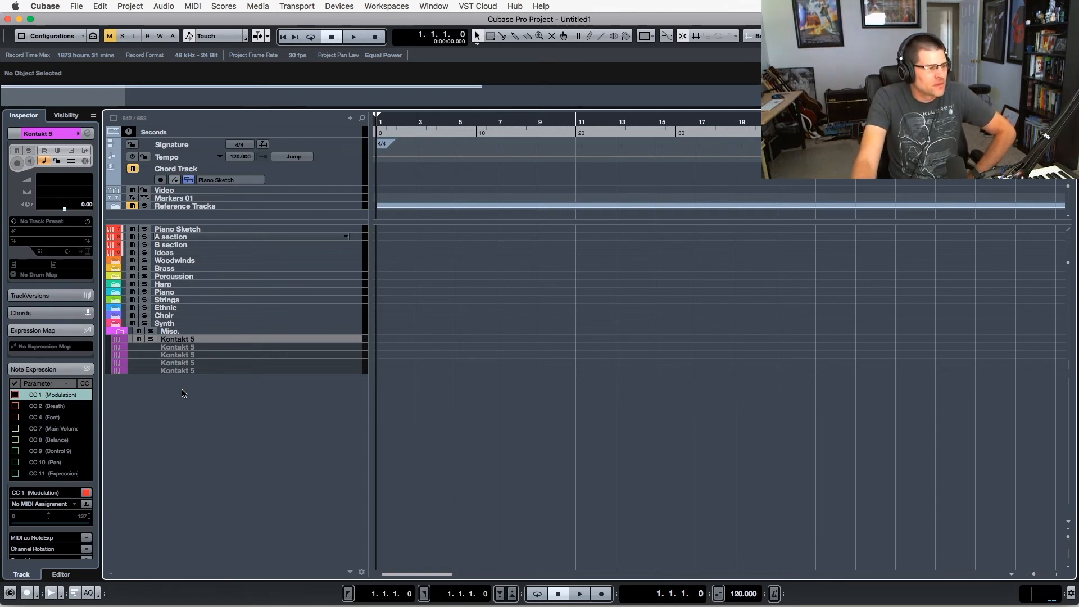
{"action": "left_click", "coordinate": [121, 331]}
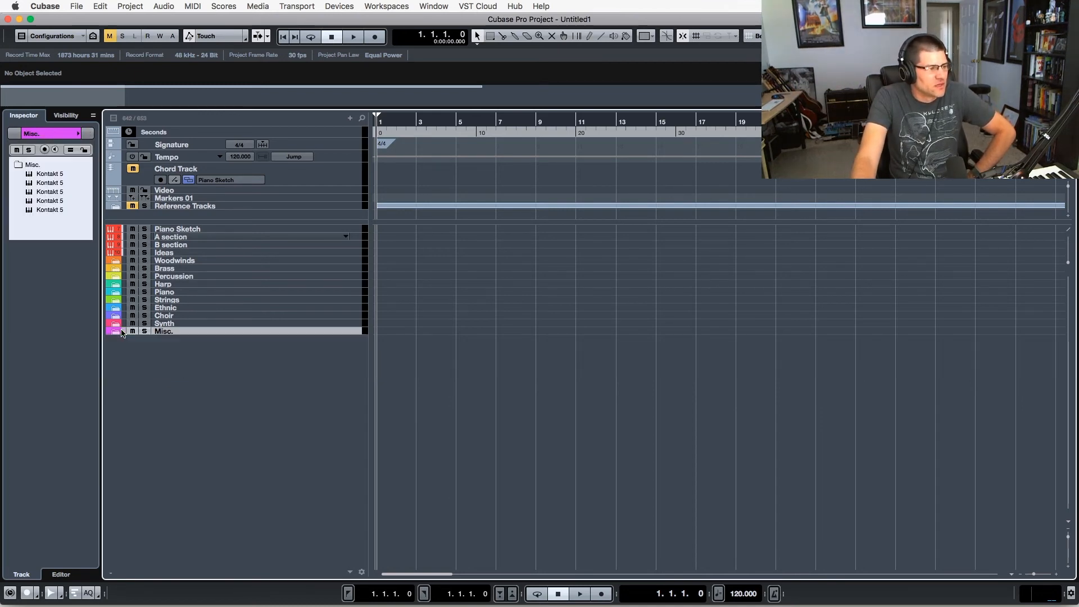
Select the Piano Sketch track and show the MixConsole, placed so that the track names remain readable.
{"action": "left_click", "coordinate": [194, 229]}
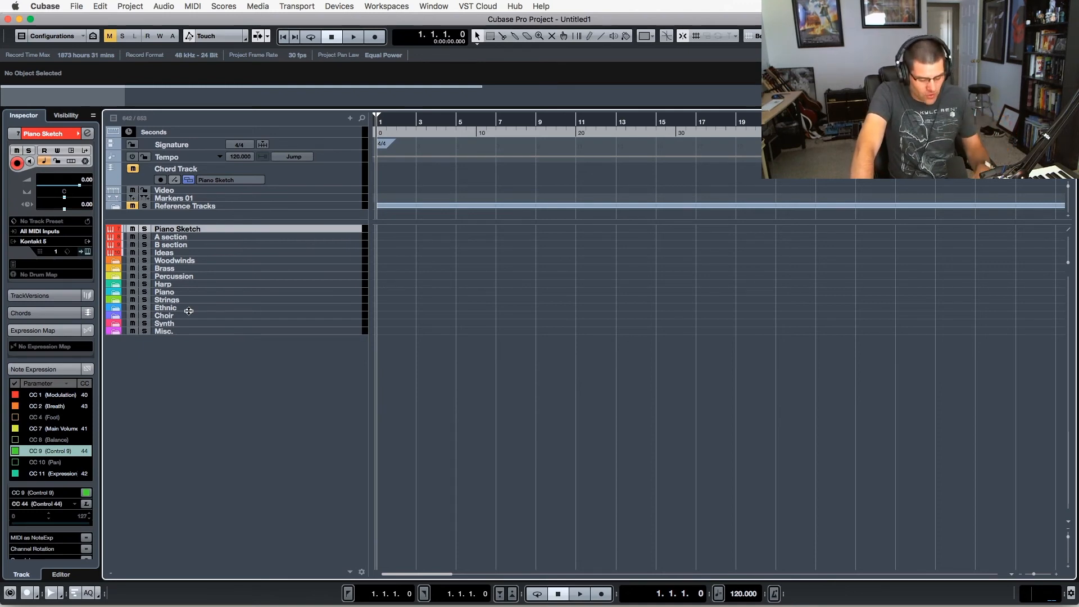
{"action": "key", "text": "F3"}
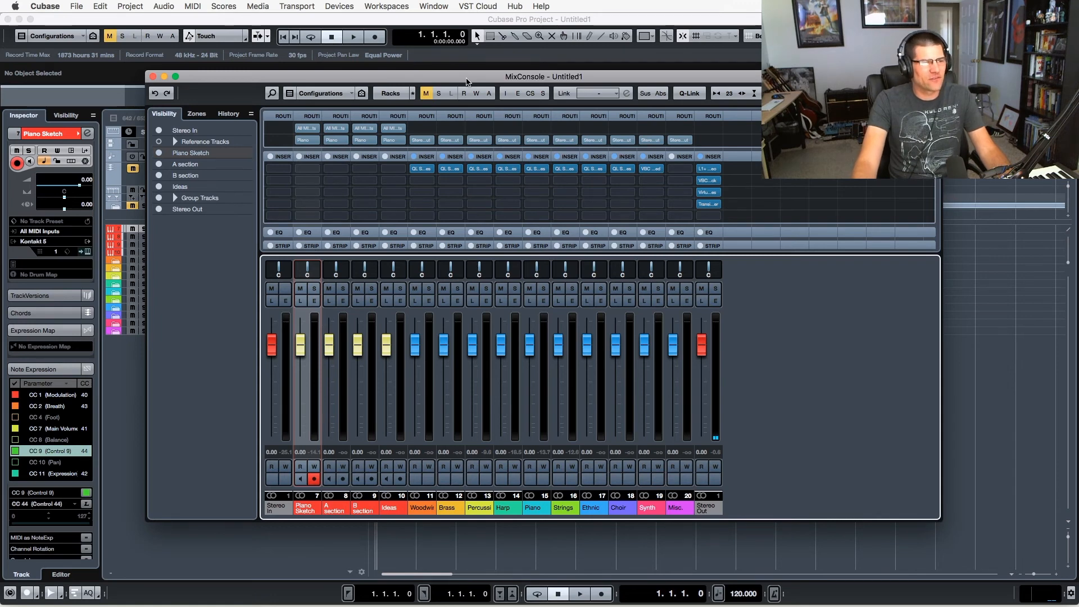
{"action": "left_click_drag", "start_coordinate": [467, 82], "coordinate": [545, 84]}
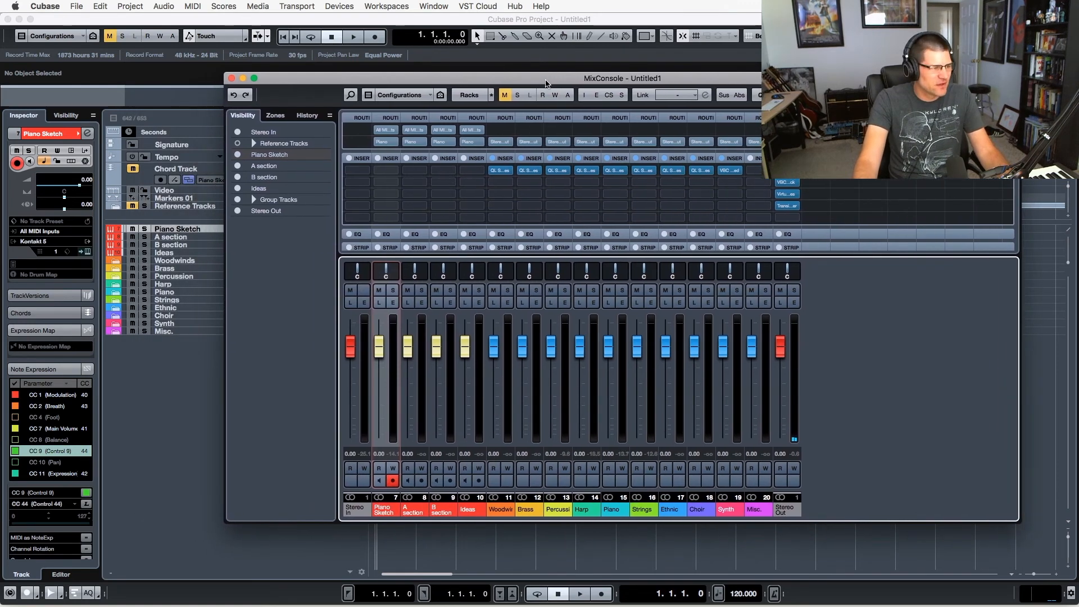
Expand the Woodwinds and Cinesamples folders, enable the CW- Piccolo True Legato track and show its channel in the MixConsole.
{"action": "left_click", "coordinate": [117, 261]}
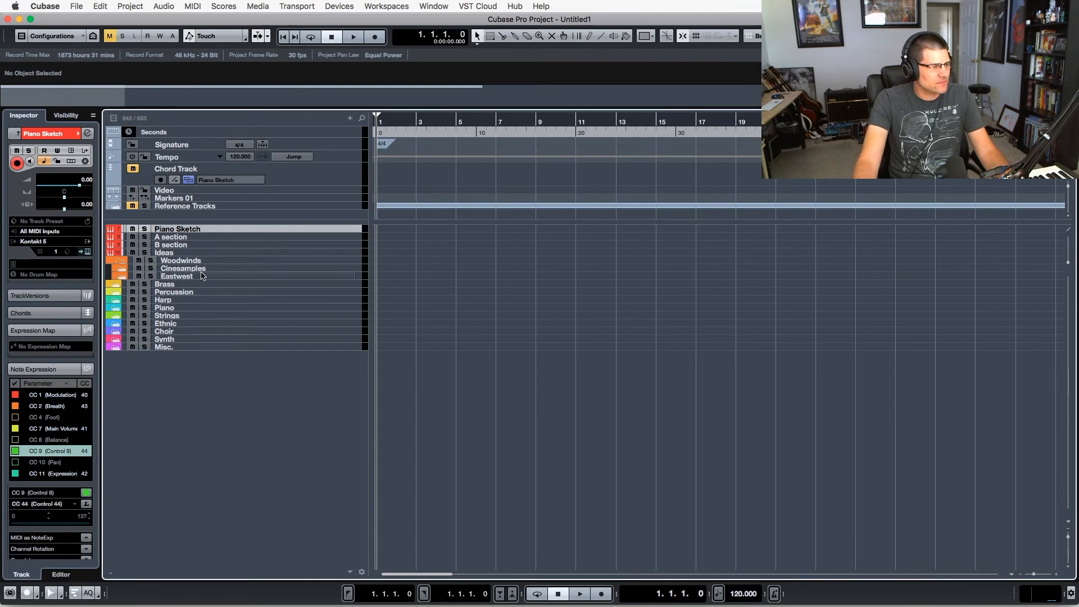
{"action": "left_click", "coordinate": [121, 269]}
{"action": "left_click", "coordinate": [191, 277]}
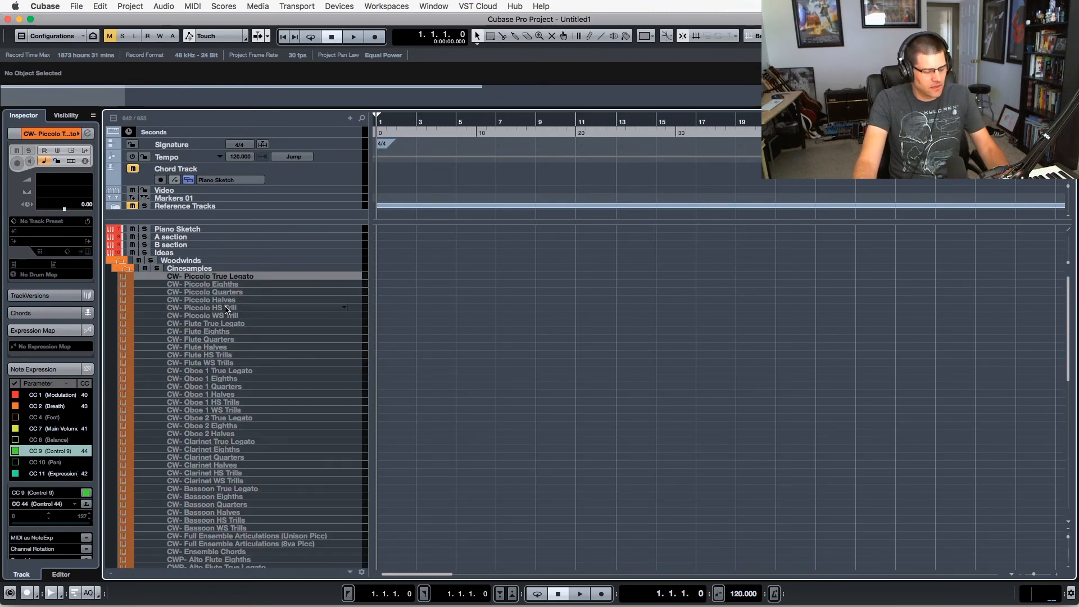
{"action": "key", "text": "F3"}
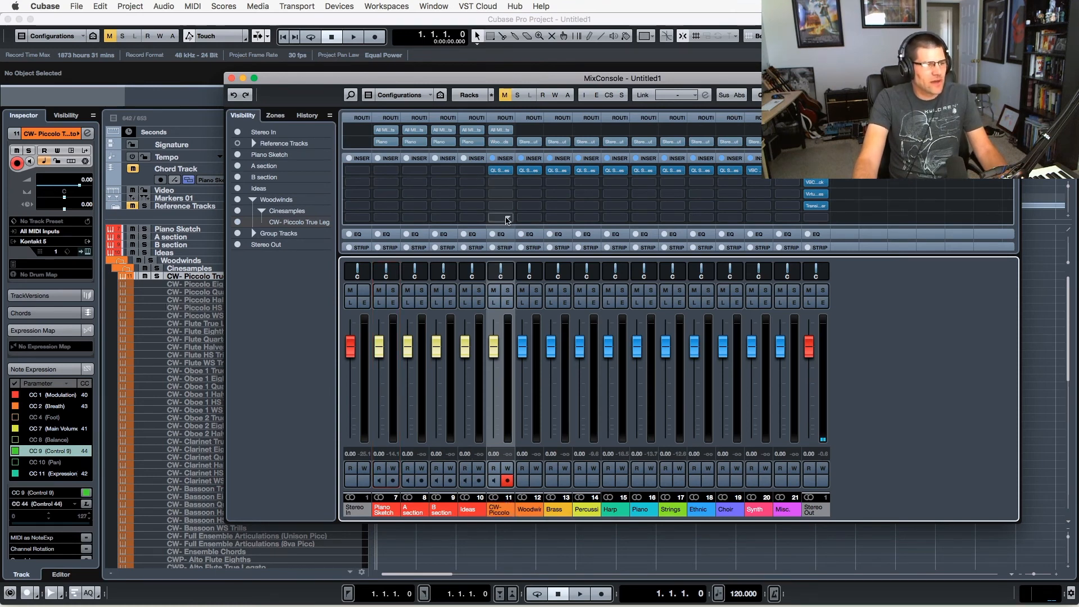
Open the QL Spaces reverb insert on the CW- Piccolo True Legato channel, with its presets control unobstructed.
{"action": "left_click", "coordinate": [500, 170]}
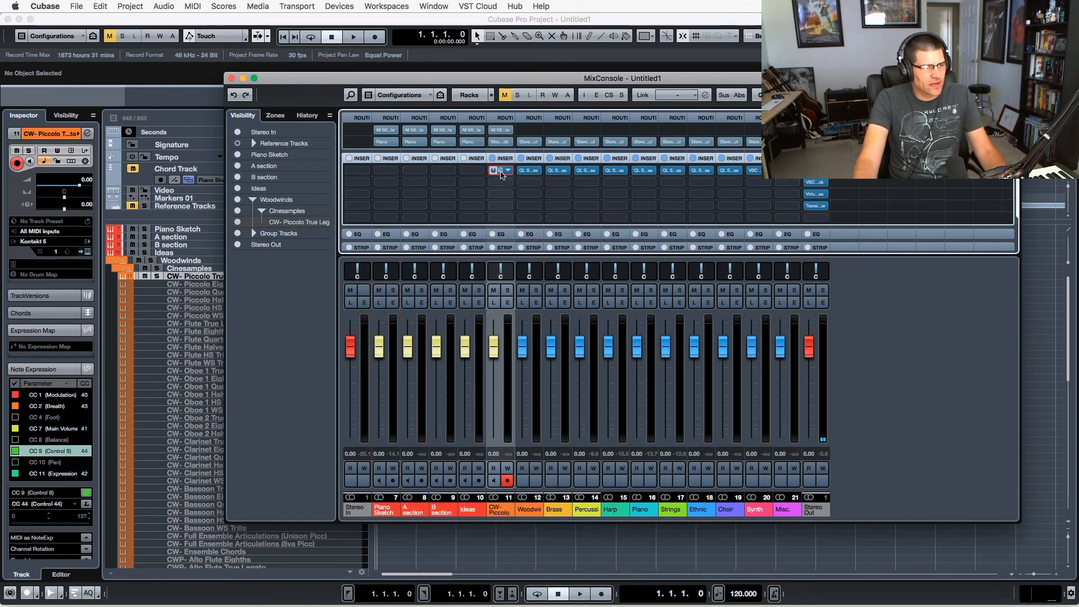
{"action": "left_click", "coordinate": [502, 173]}
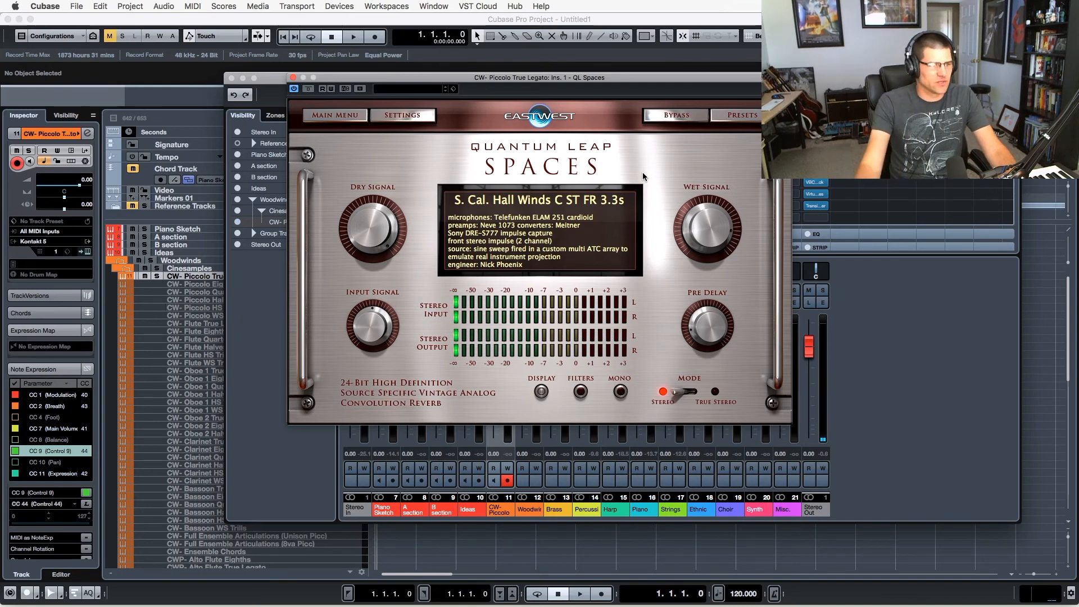
{"action": "left_click_drag", "start_coordinate": [636, 81], "coordinate": [536, 83]}
Review the Woodwinds presets under Instrument Specific Tour in QL Spaces, keep the current preset and close the reverb window.
{"action": "left_click", "coordinate": [661, 123]}
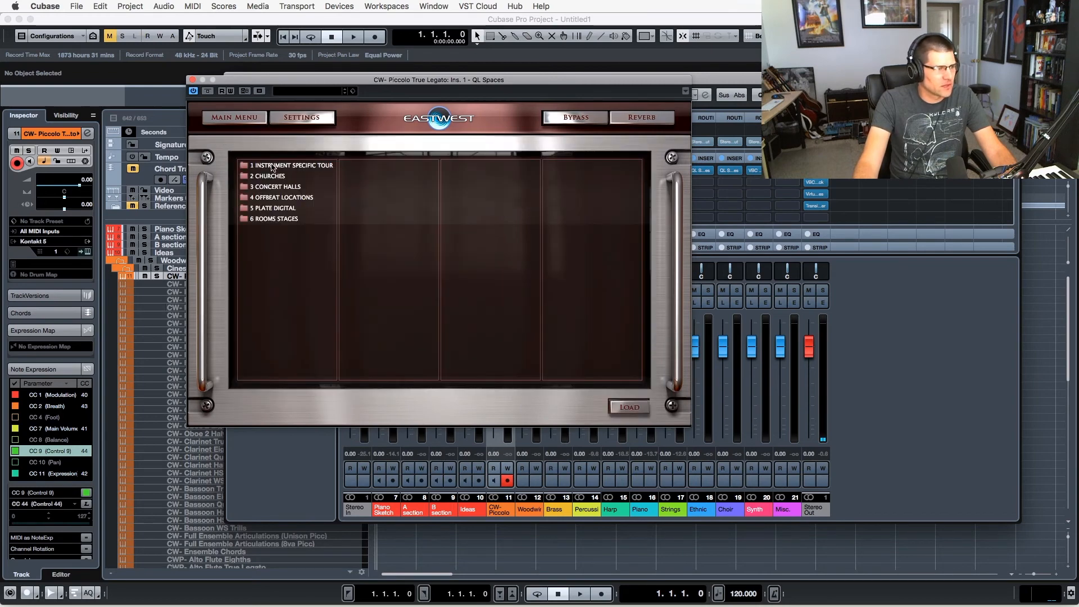
{"action": "left_click", "coordinate": [274, 165]}
{"action": "scroll", "coordinate": [389, 267], "scroll_direction": "down", "scroll_amount": 3}
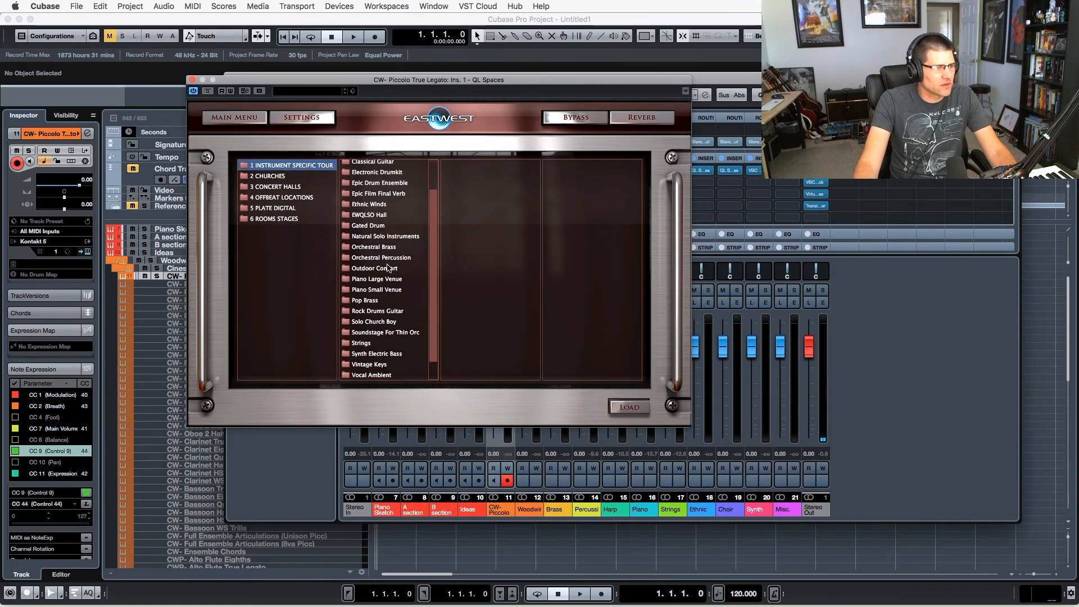
{"action": "left_click", "coordinate": [380, 374]}
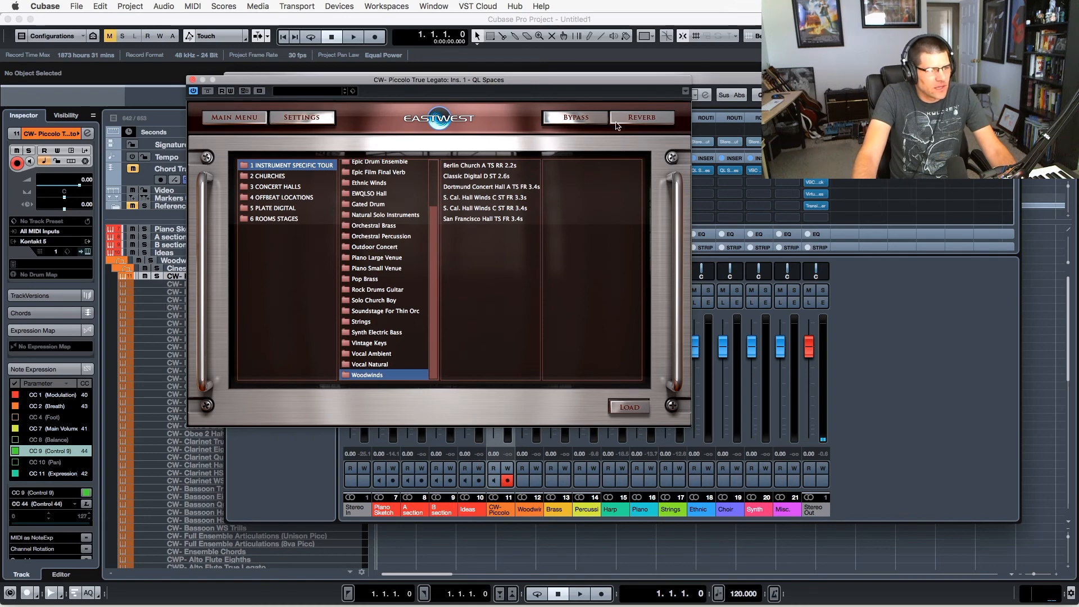
{"action": "left_click", "coordinate": [656, 121]}
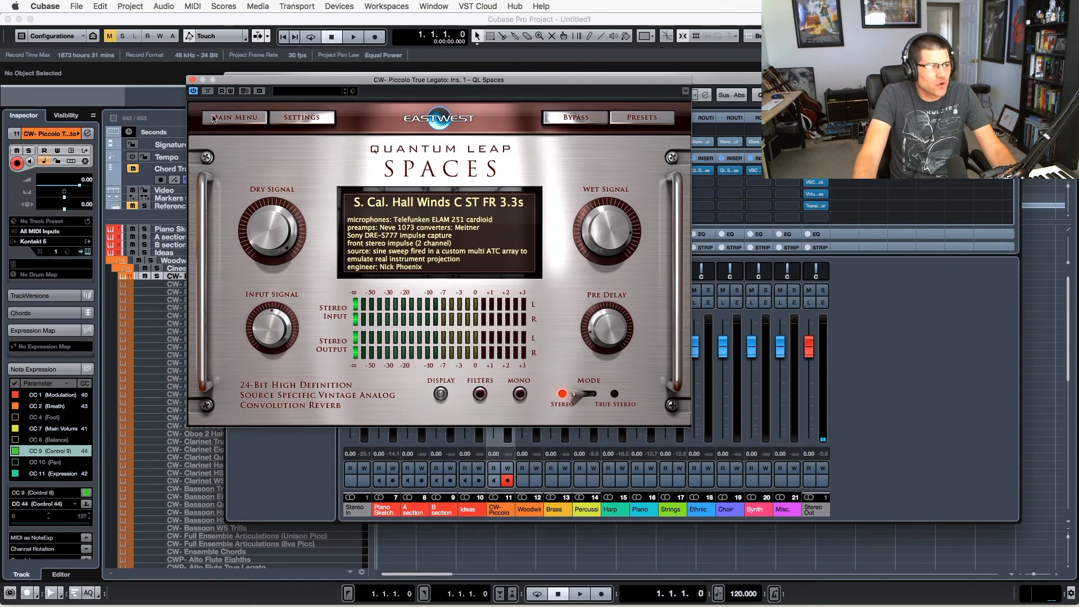
{"action": "left_click", "coordinate": [193, 80]}
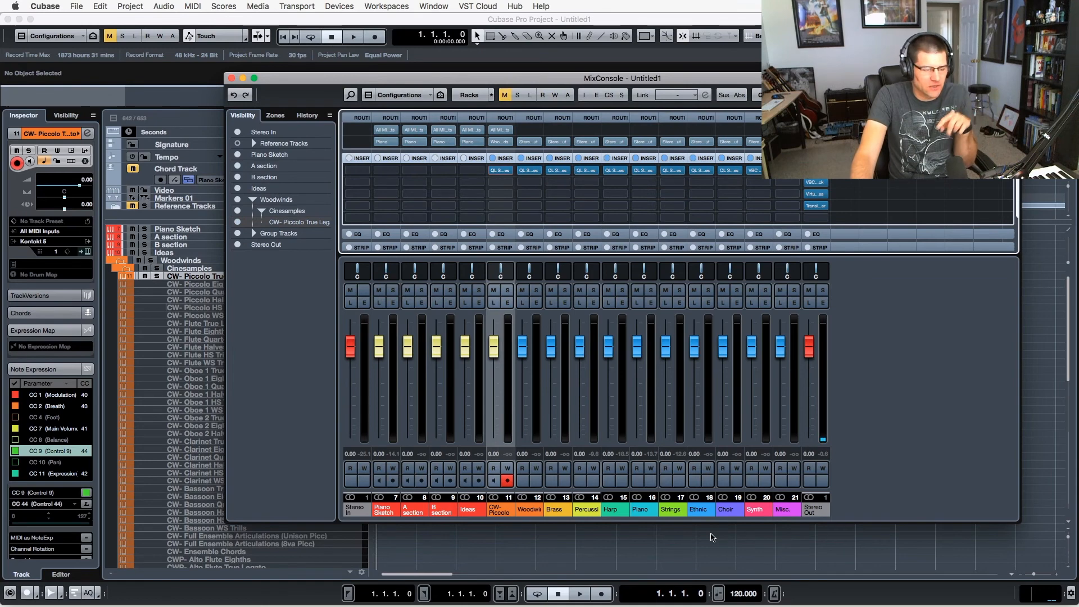
Show the QL Spaces reverb insert on the Woodwinds group channel, and reselect the CW- Piccolo True Legato track.
{"action": "left_click", "coordinate": [530, 511]}
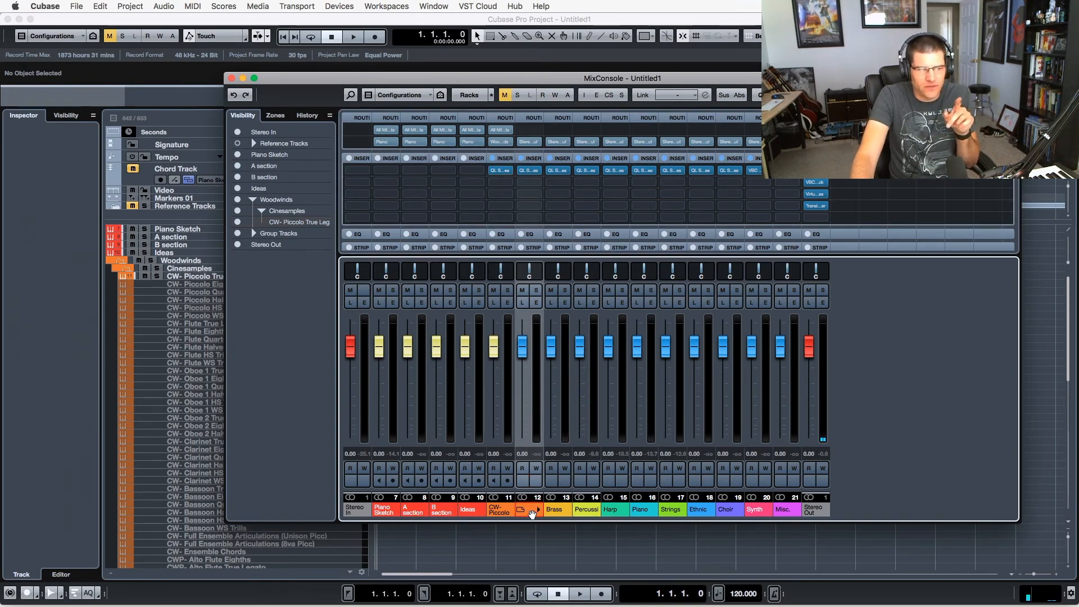
{"action": "left_click", "coordinate": [529, 171]}
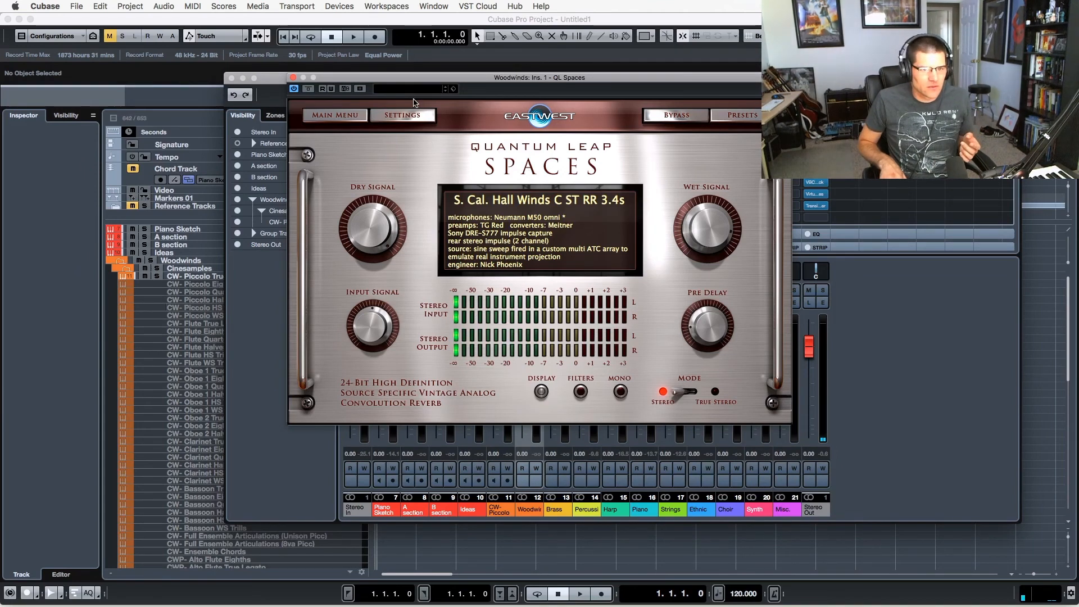
{"action": "left_click", "coordinate": [185, 275]}
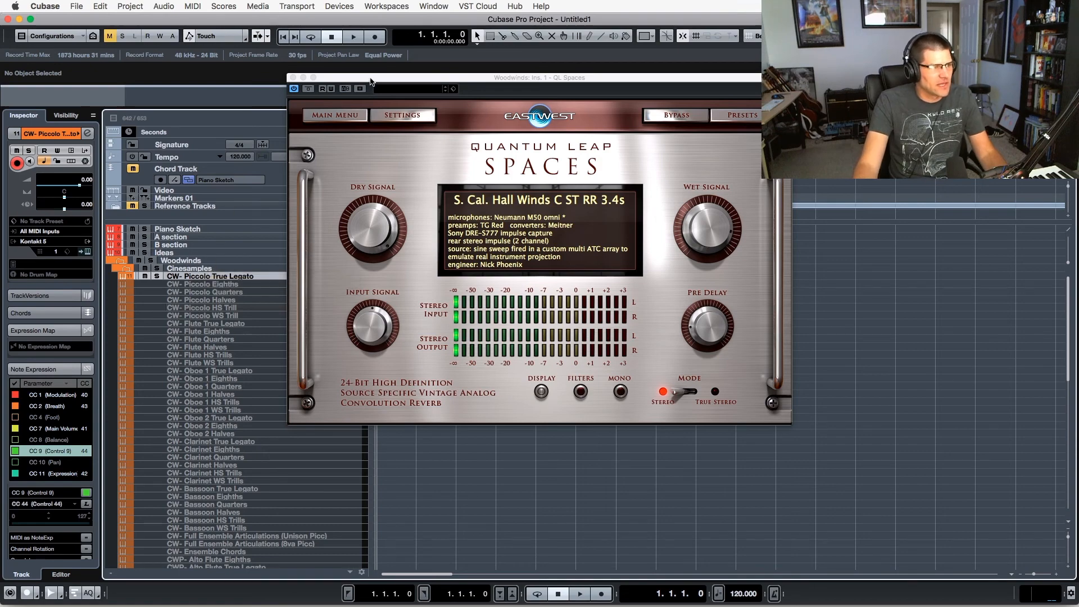
Close the Woodwinds reverb window and bypass the QL Spaces inserts on the CW- Piccolo True Legato and Woodwinds group channels.
{"action": "left_click", "coordinate": [290, 78]}
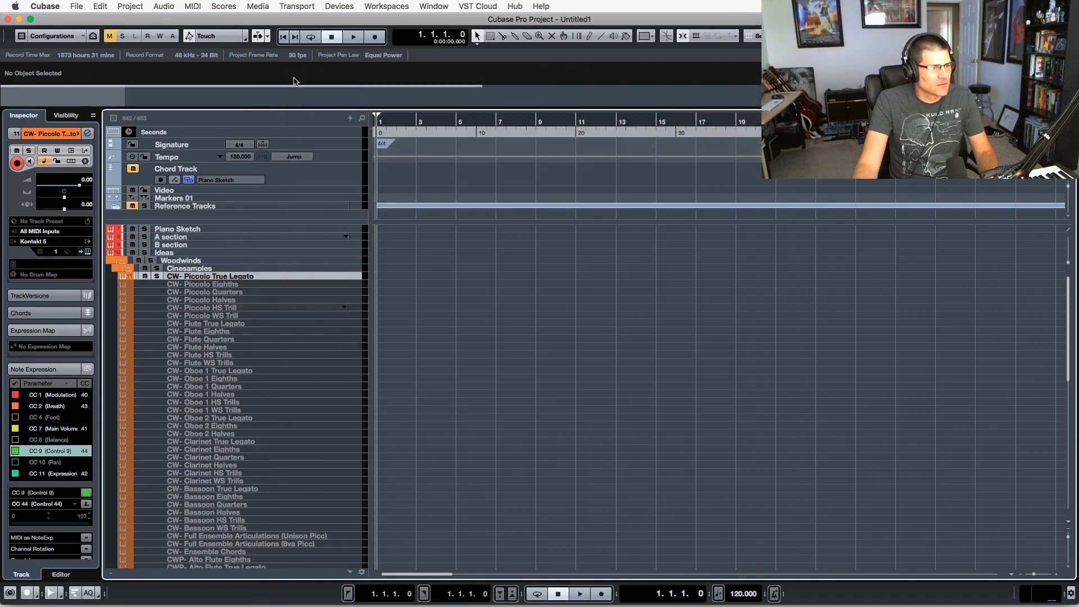
{"action": "key", "text": "F3"}
{"action": "left_click", "coordinate": [494, 170]}
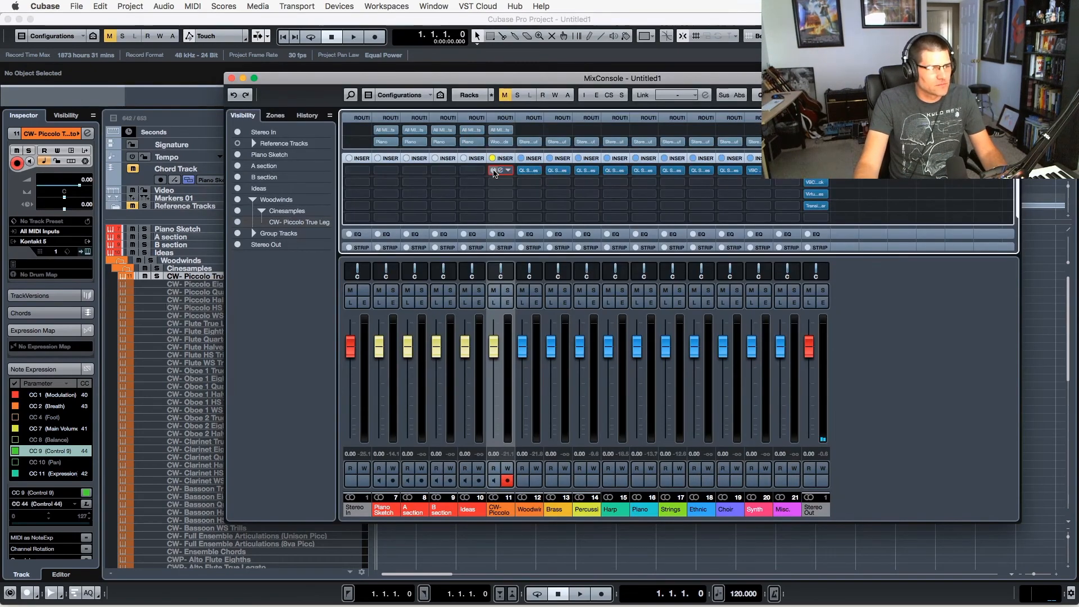
{"action": "left_click", "coordinate": [519, 171]}
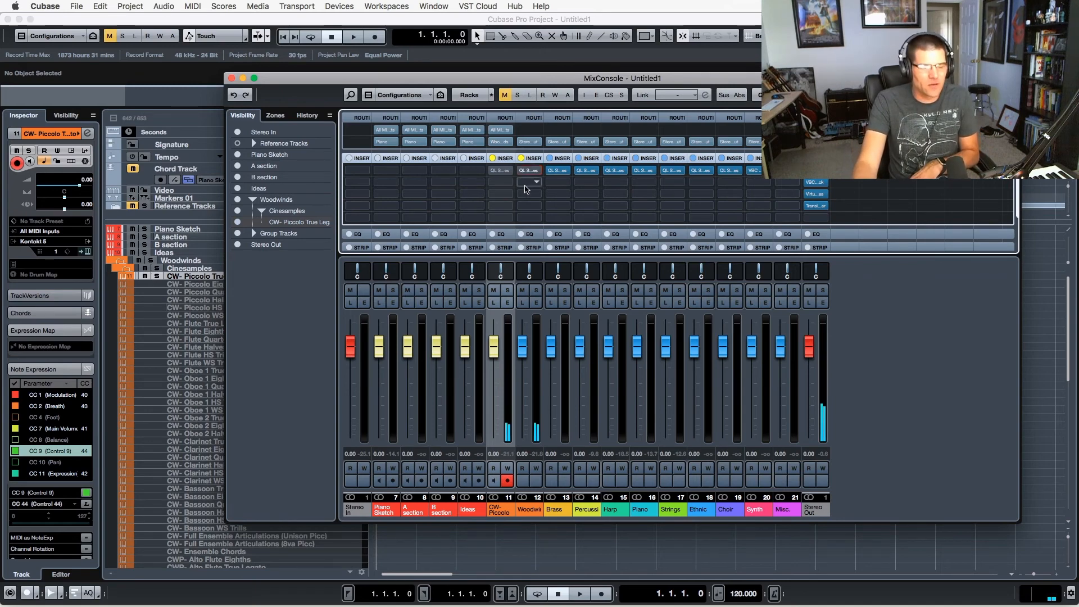
Show the Kontakt instrument of the CW- Piccolo True Legato track with its CineWinds mixer presets unobstructed, and close it.
{"action": "left_click", "coordinate": [207, 277]}
{"action": "key", "text": "e"}
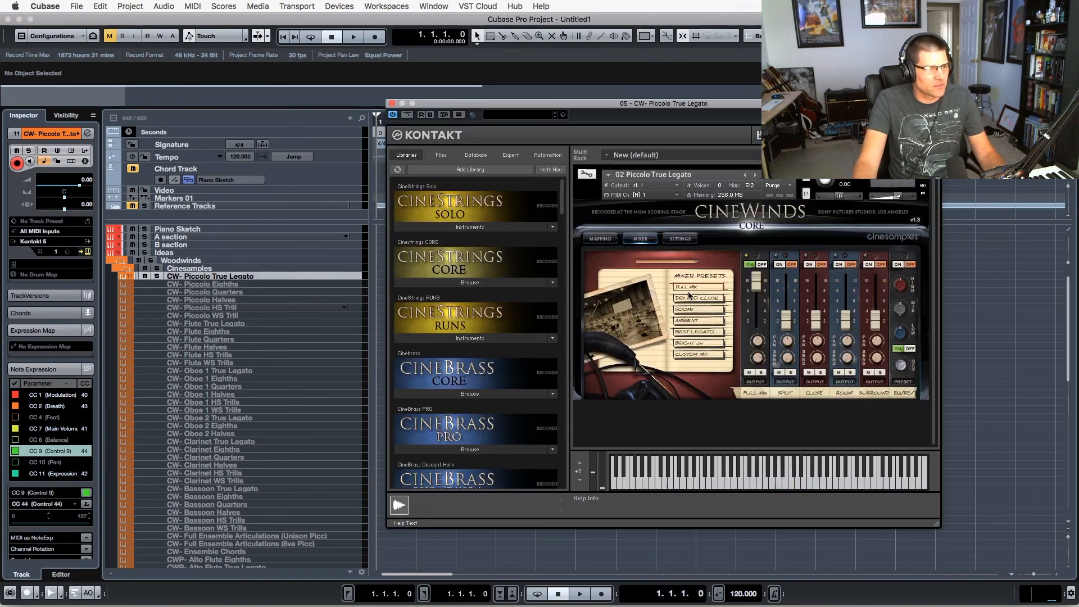
{"action": "left_click_drag", "start_coordinate": [742, 107], "coordinate": [713, 107]}
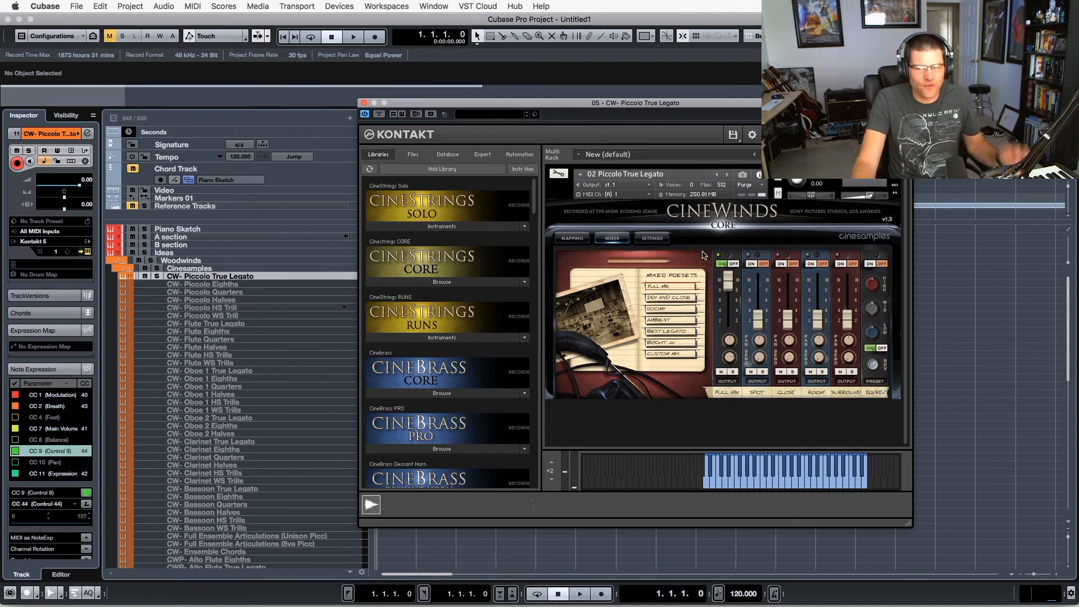
{"action": "key", "text": "super+w"}
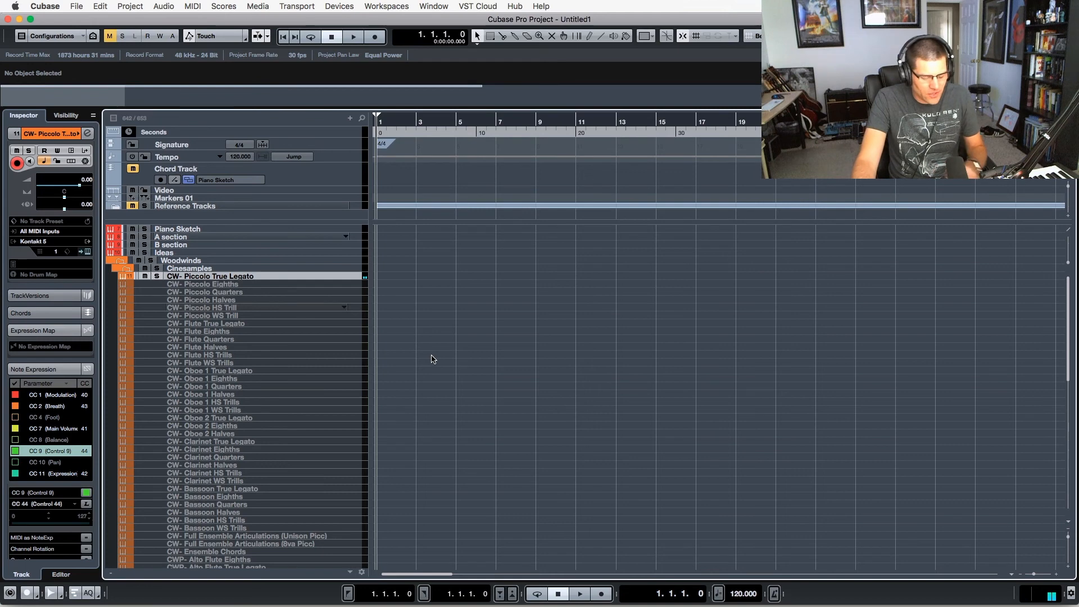
Reactivate the QL Spaces inserts on the CW- Piccolo True Legato and Woodwinds channels, and disable the CW- Piccolo True Legato track.
{"action": "key", "text": "F3"}
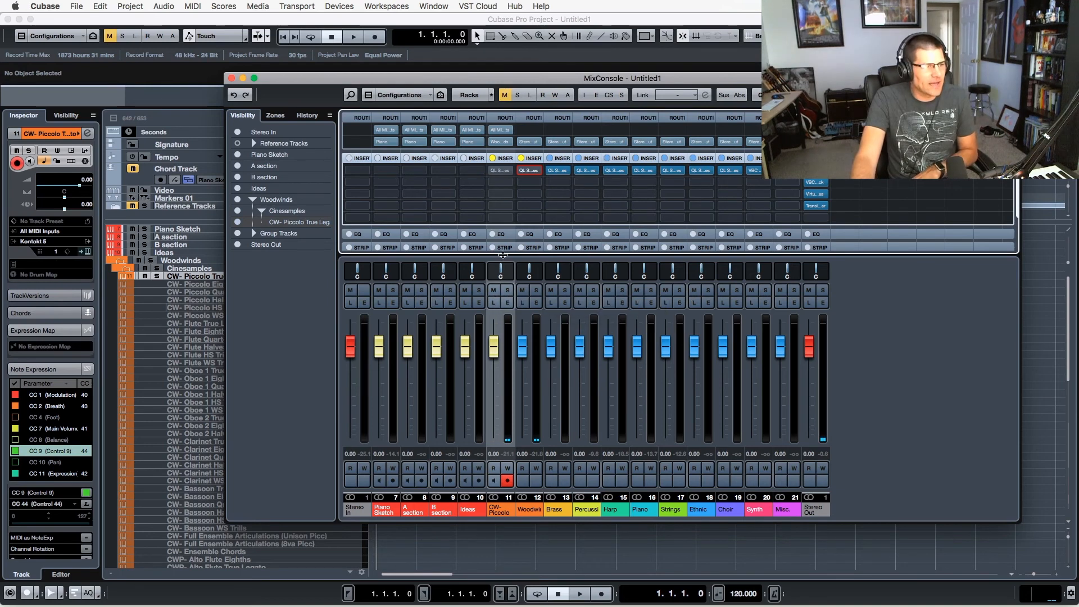
{"action": "mouse_move", "coordinate": [494, 173]}
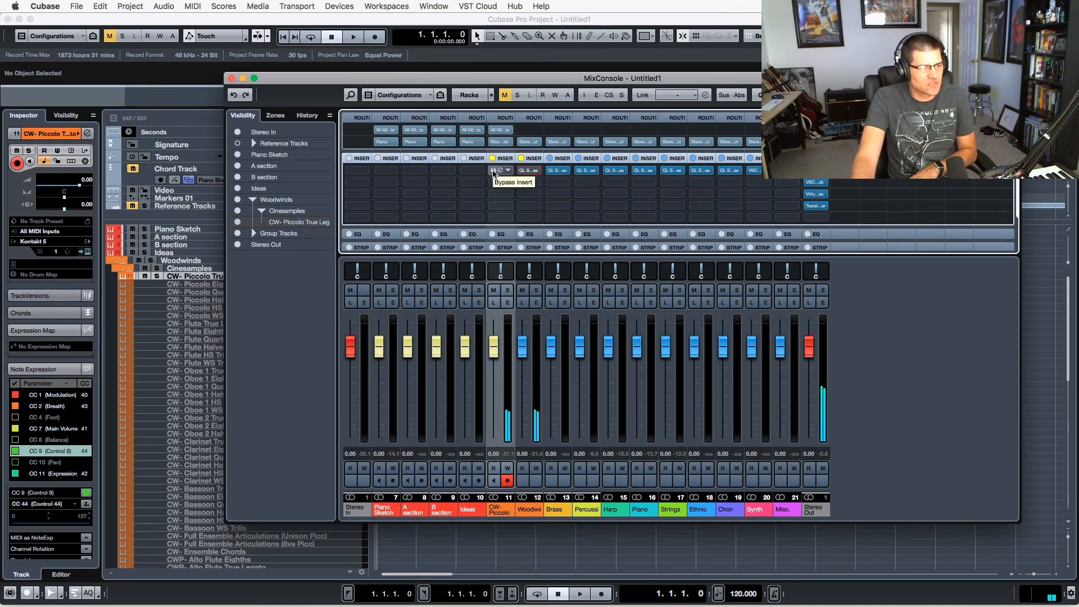
{"action": "left_click", "coordinate": [493, 171]}
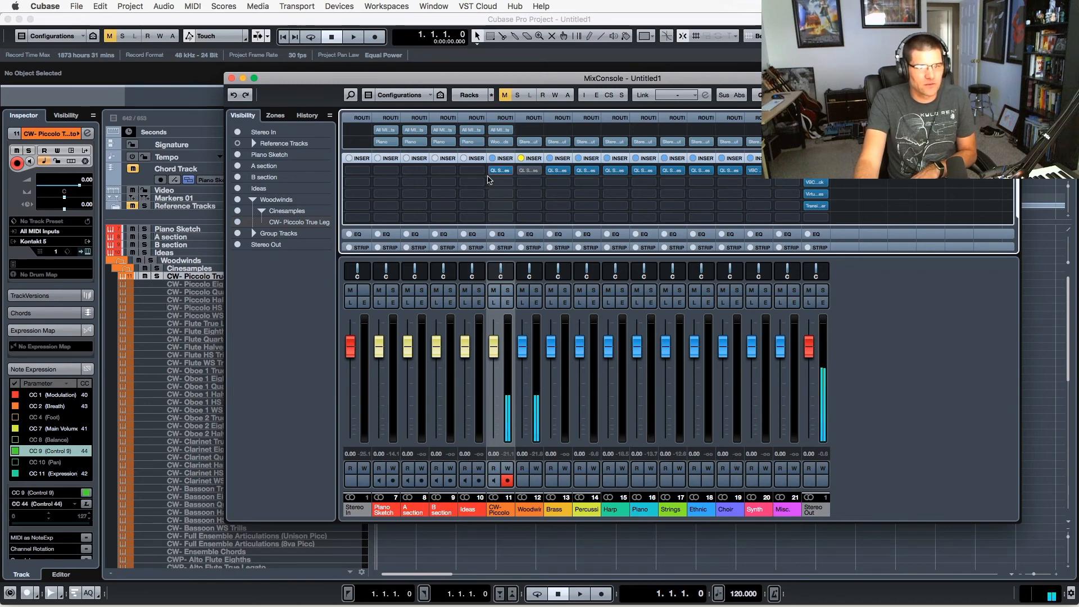
{"action": "left_click", "coordinate": [522, 171]}
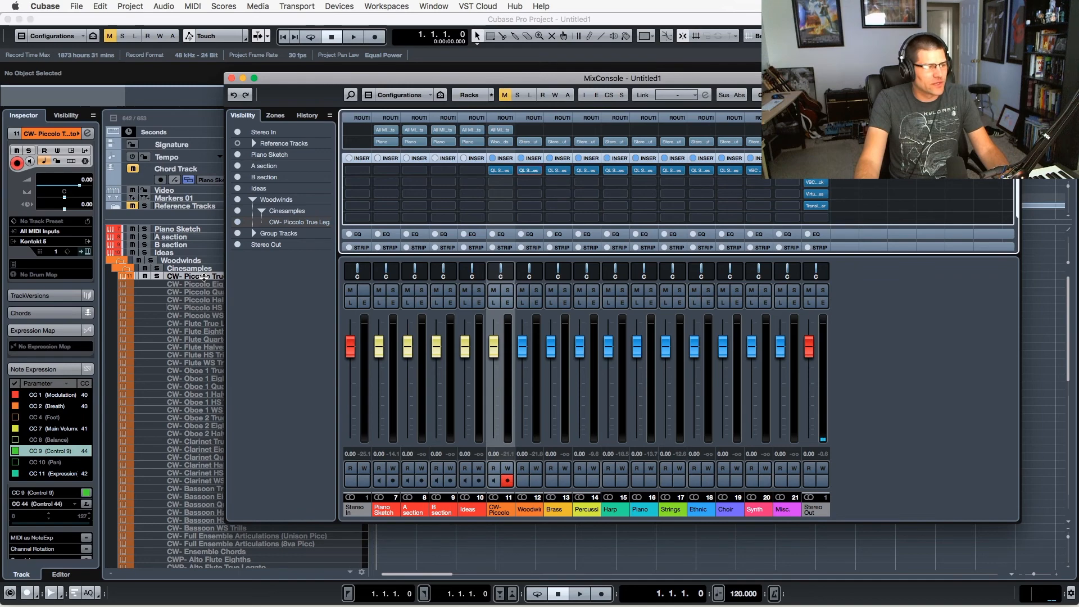
{"action": "key", "text": "F3"}
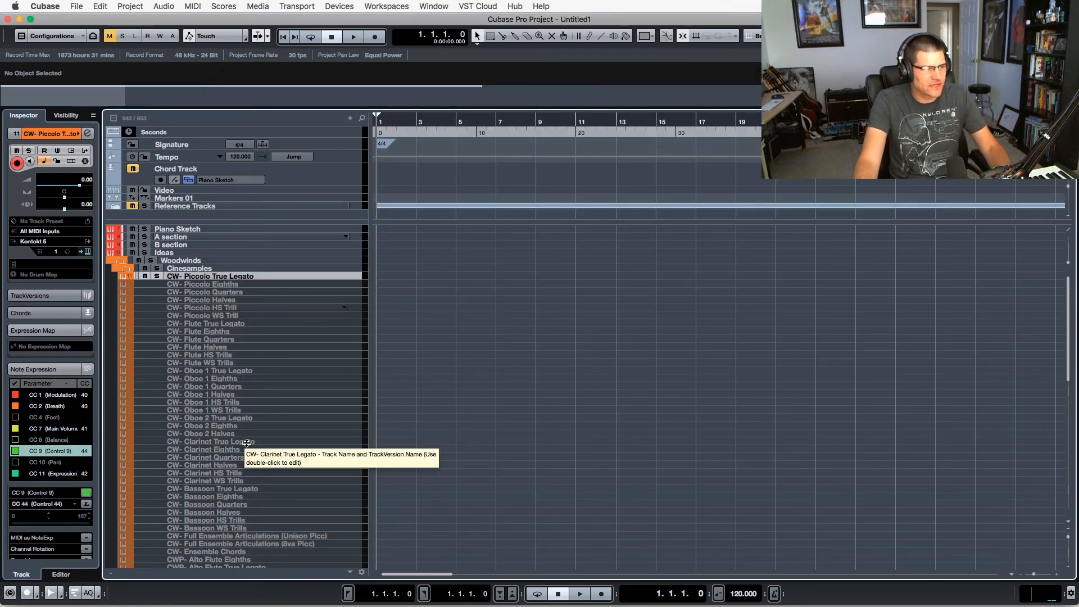
{"action": "key", "text": "shift+d"}
Show the QL Spaces reverb inserts on the Brass and Strings group channels in the MixConsole, closing each window.
{"action": "key", "text": "F3"}
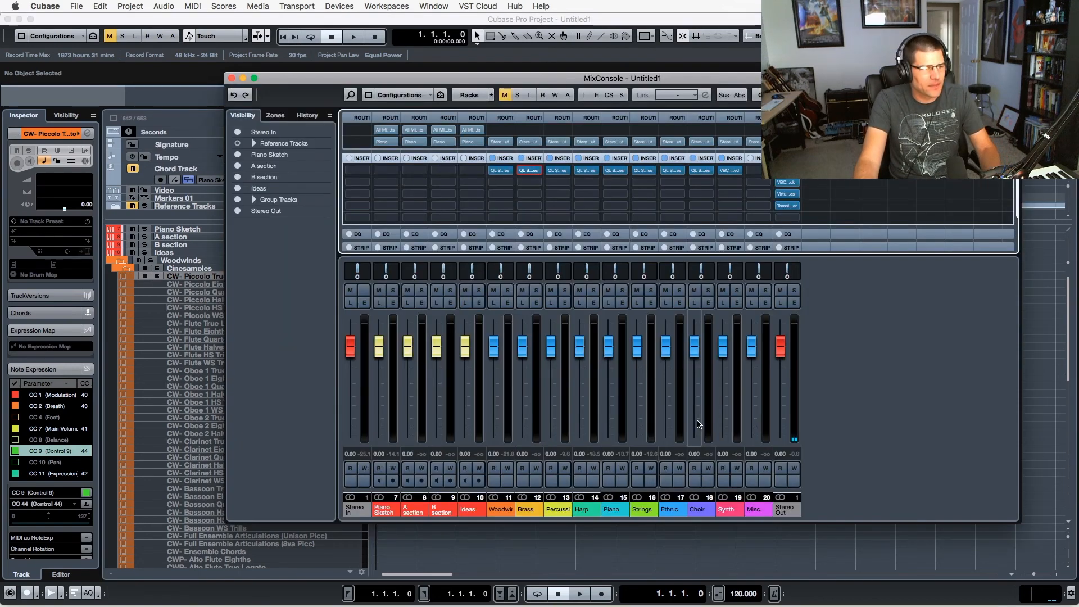
{"action": "left_click", "coordinate": [528, 171]}
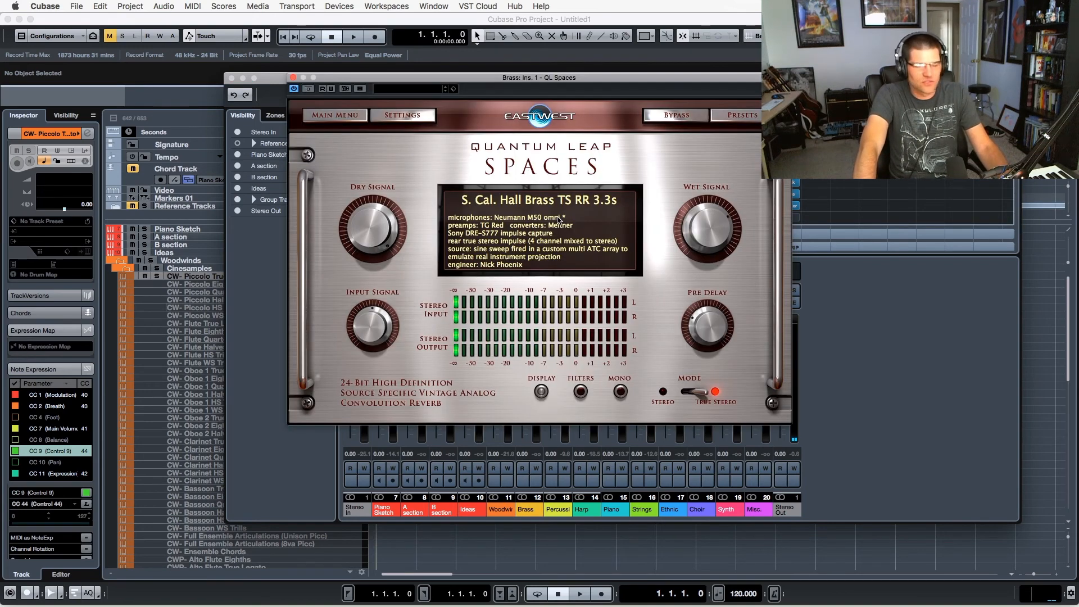
{"action": "left_click", "coordinate": [292, 77]}
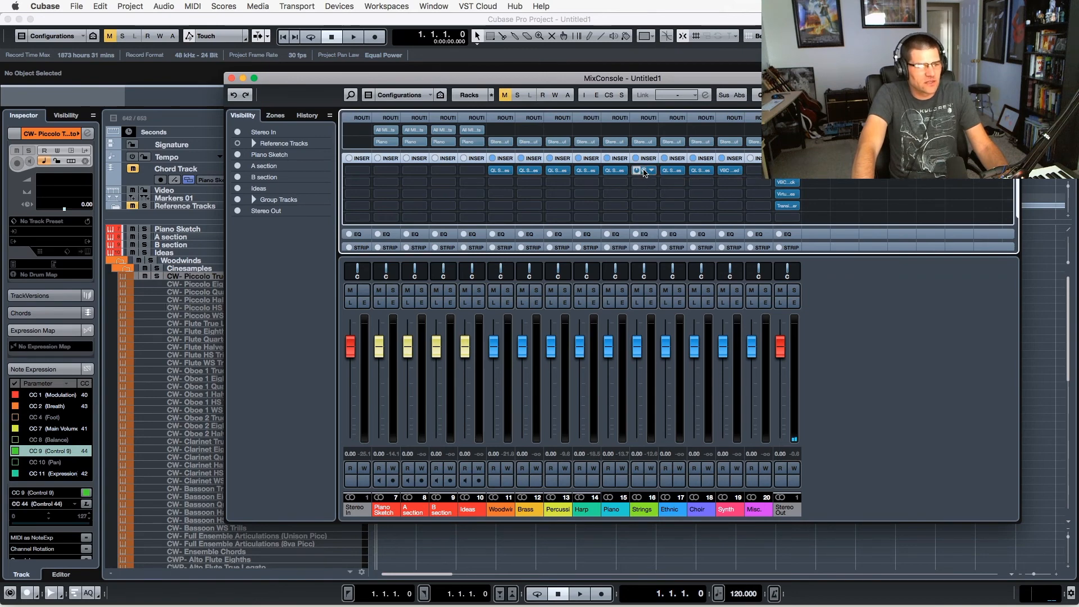
{"action": "left_click", "coordinate": [643, 172]}
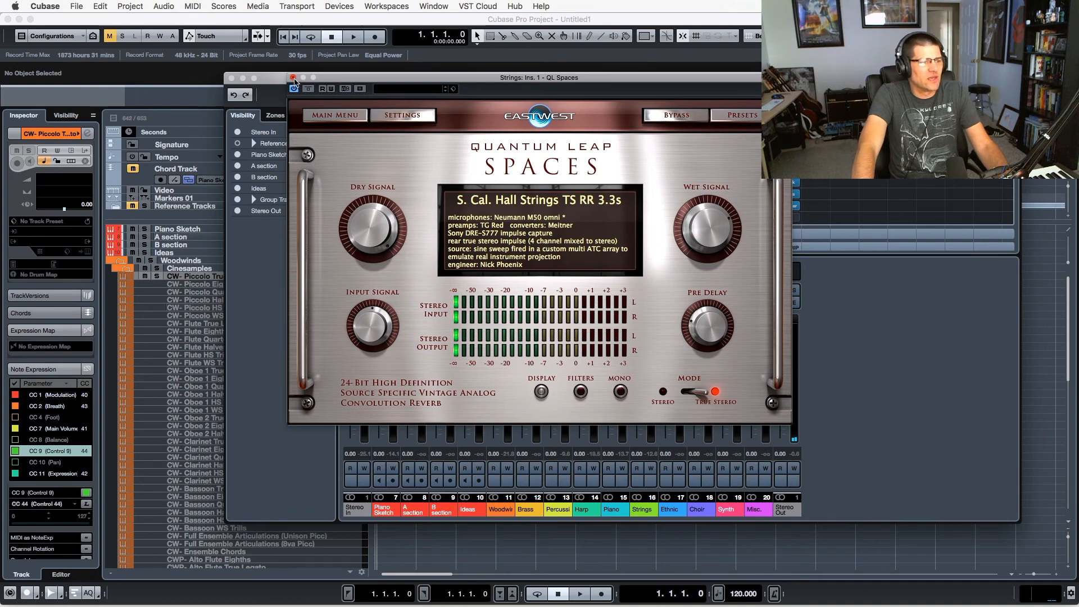
{"action": "left_click", "coordinate": [293, 78]}
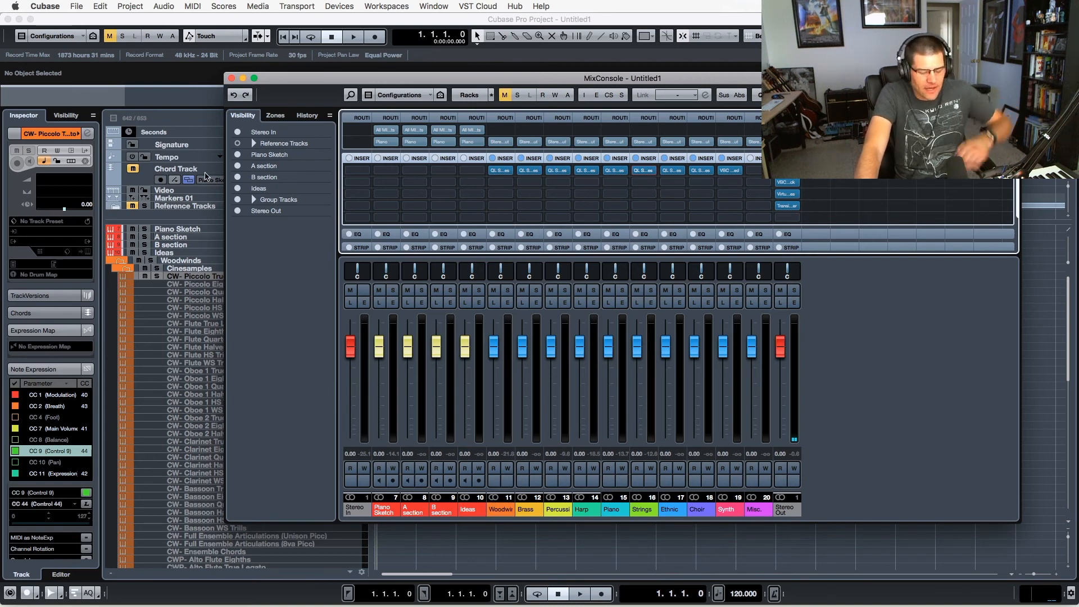
Close the MixConsole and collapse the Cinesamples and Woodwinds folders in the track list.
{"action": "key", "text": "F3"}
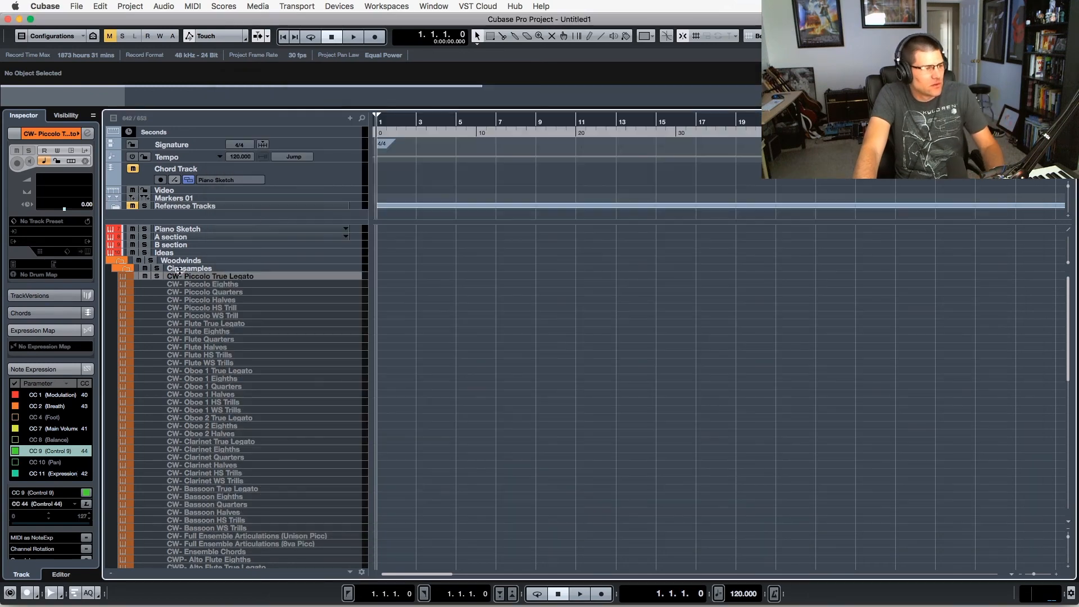
{"action": "left_click", "coordinate": [123, 270]}
{"action": "left_click", "coordinate": [120, 260]}
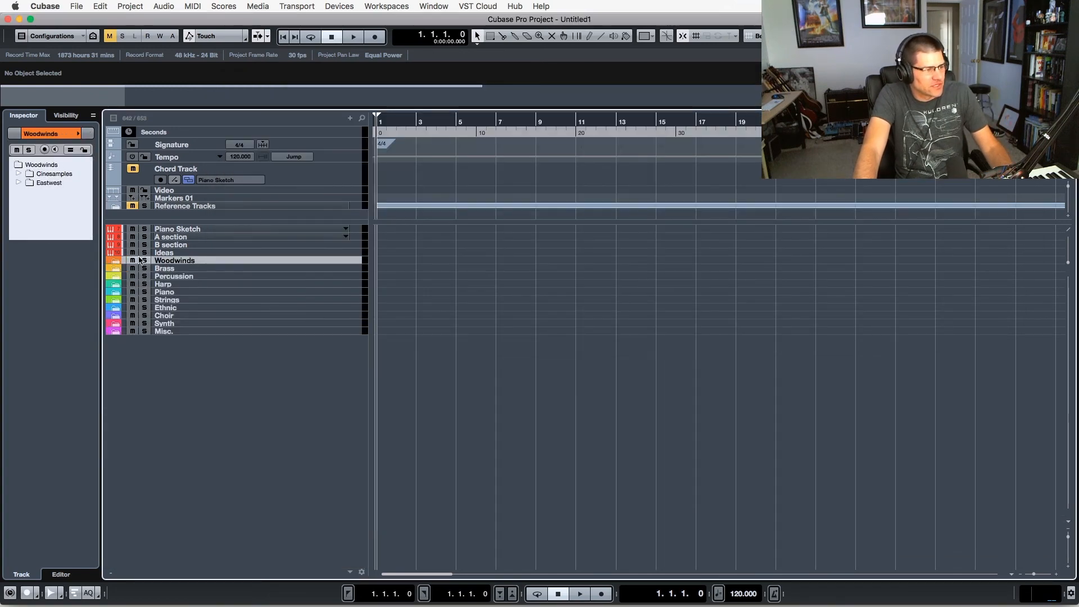
Reveal the hidden Group Tracks folder and its contents in the track list, and hide it again.
{"action": "left_click", "coordinate": [73, 114]}
{"action": "left_click", "coordinate": [13, 368]}
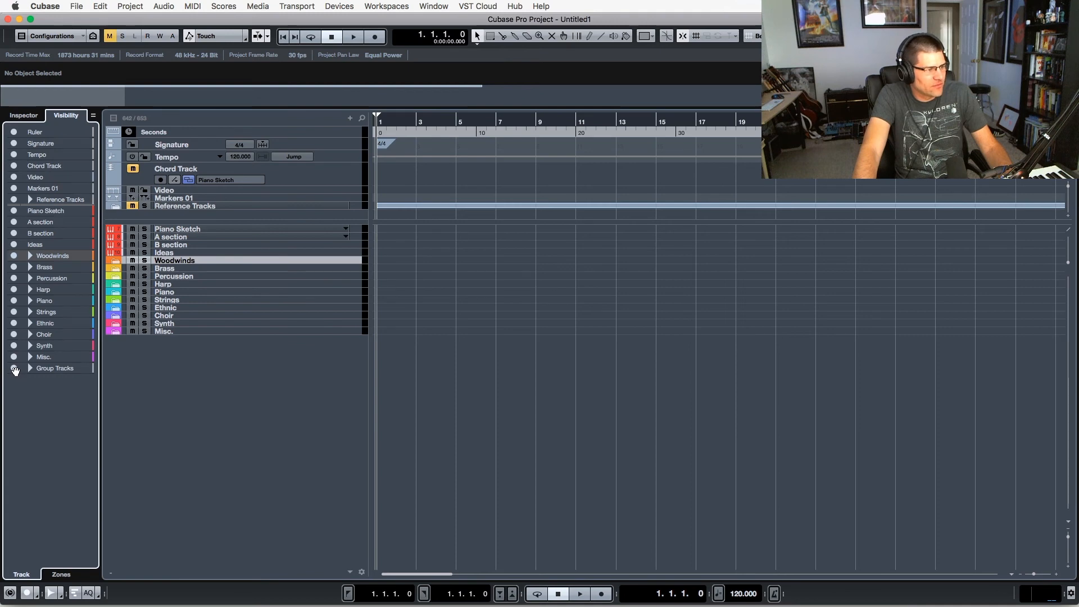
{"action": "left_click", "coordinate": [115, 342]}
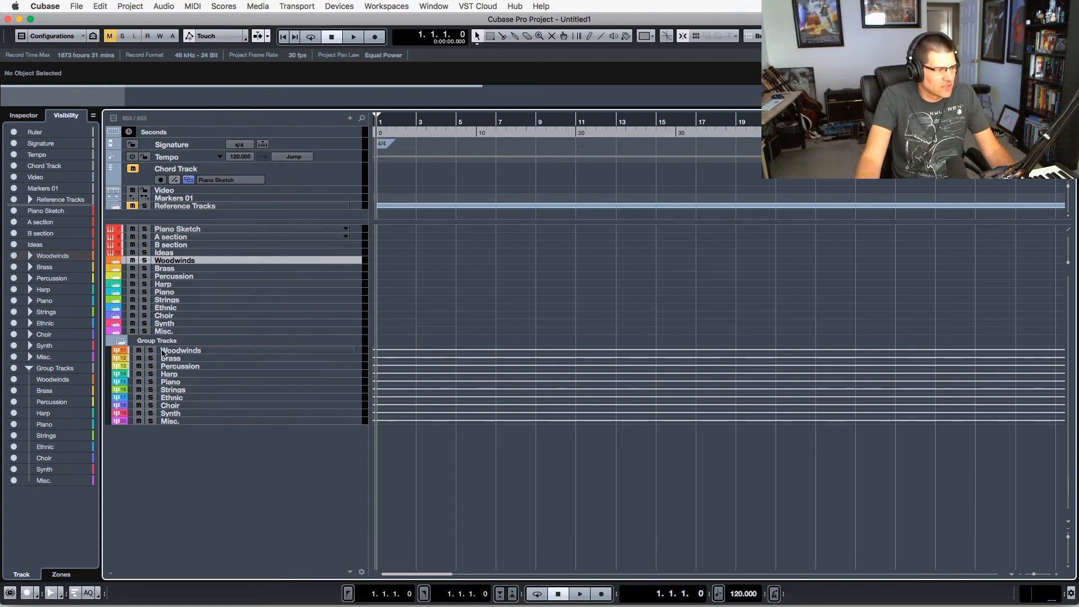
{"action": "left_click", "coordinate": [120, 340]}
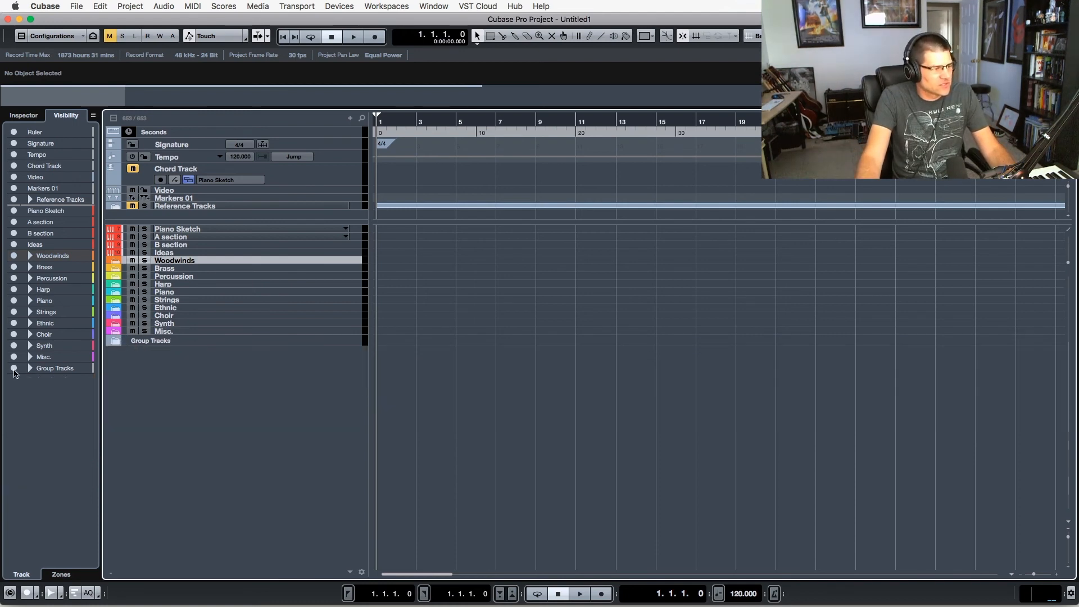
{"action": "left_click", "coordinate": [15, 369]}
{"action": "left_click", "coordinate": [25, 116]}
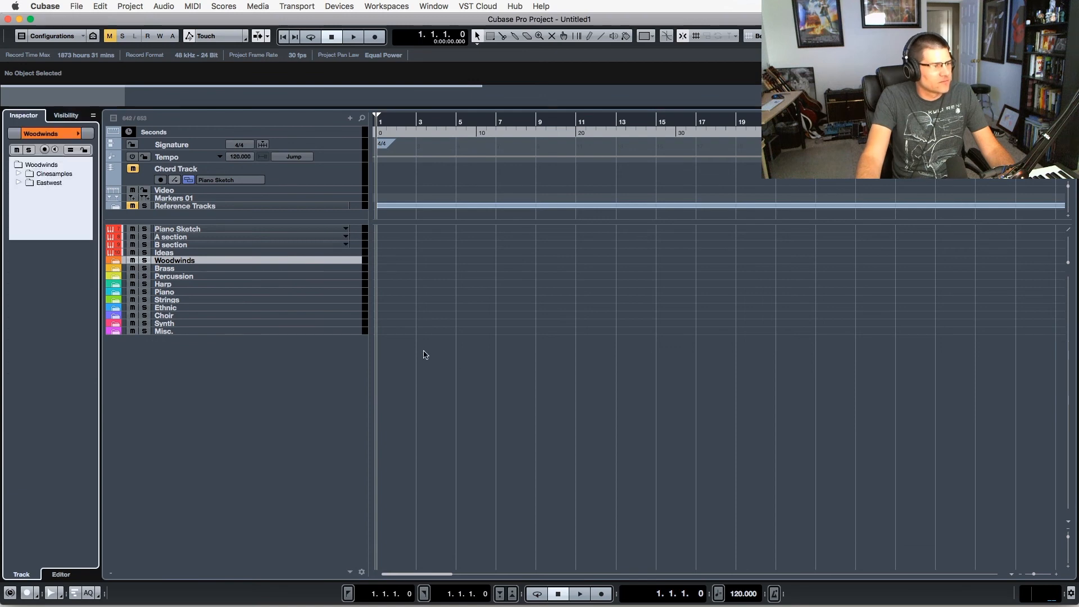
Load the 16bit FinalMaster, highest res. preset in the L1+ Ultramaximizer insert on the Stereo Out channel, and close the plug-in.
{"action": "key", "text": "F3"}
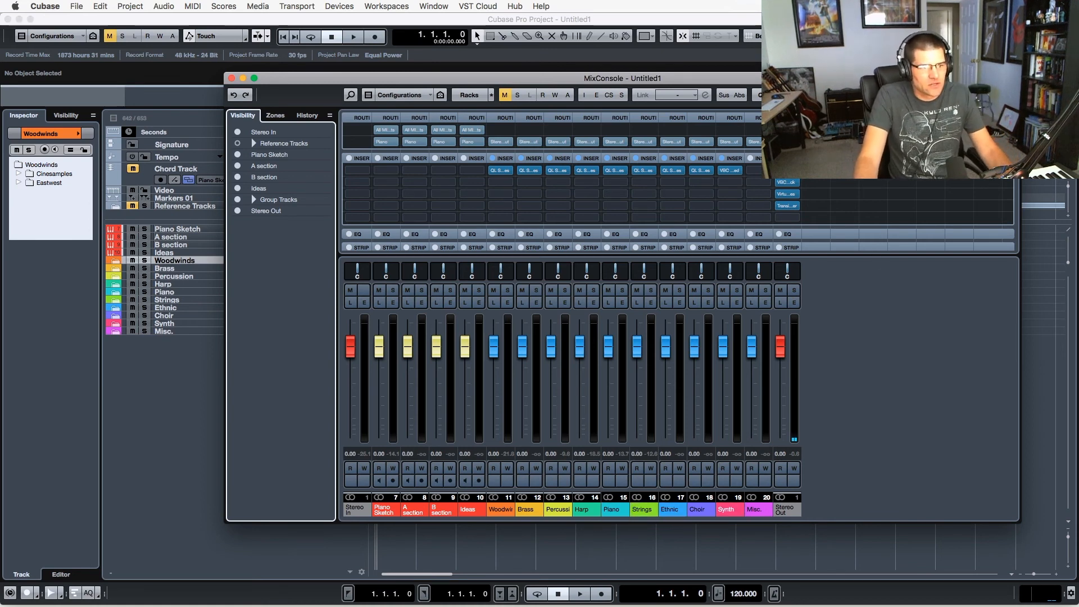
{"action": "left_click", "coordinate": [790, 180]}
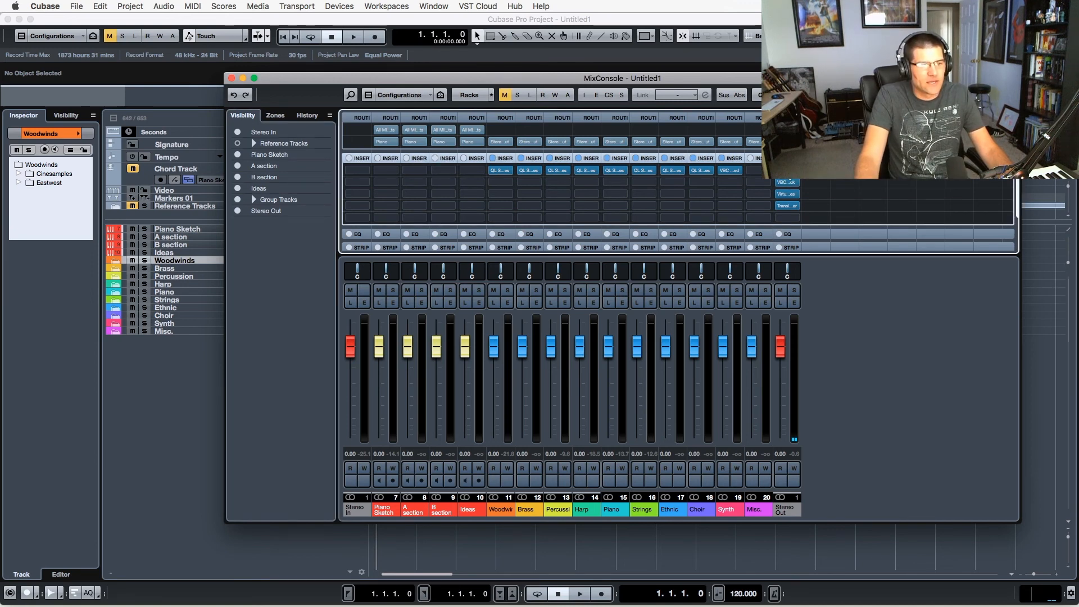
{"action": "left_click", "coordinate": [780, 180]}
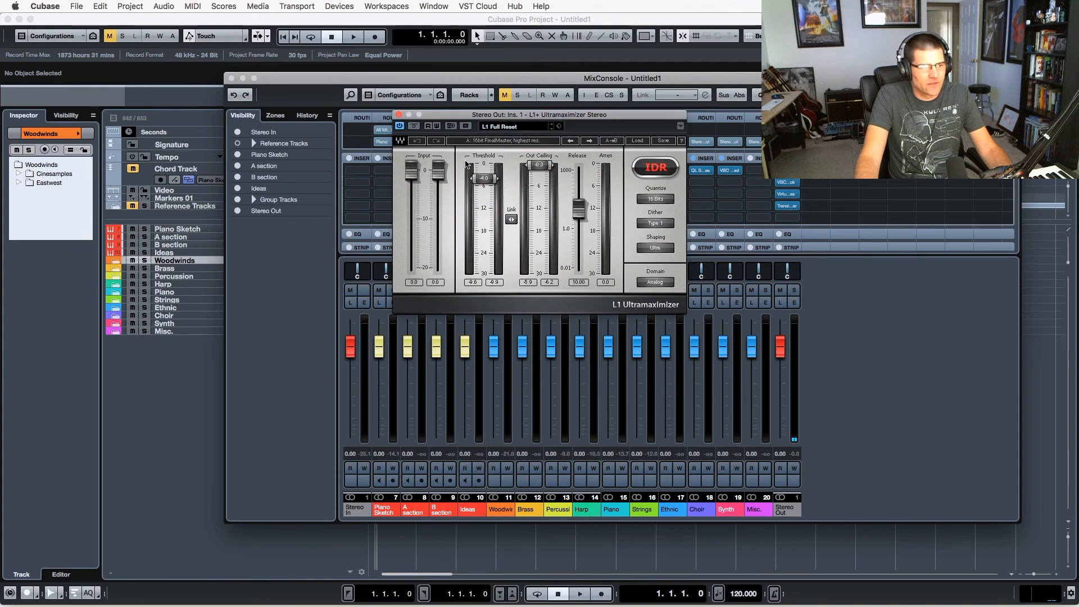
{"action": "left_click", "coordinate": [514, 127]}
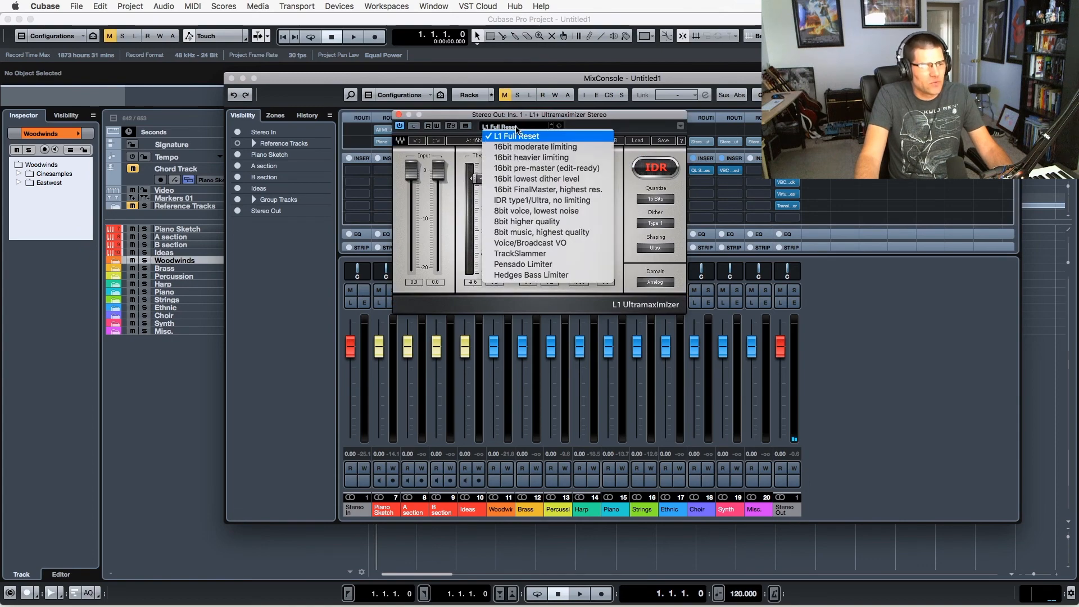
{"action": "left_click", "coordinate": [554, 192]}
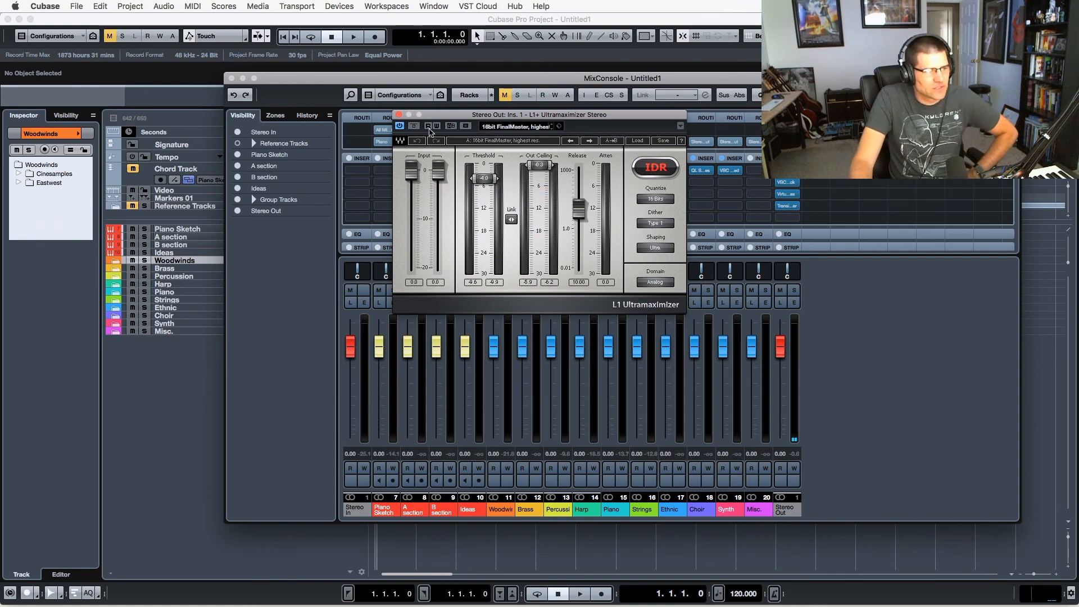
{"action": "left_click", "coordinate": [398, 114]}
Show the VBC Rack insert on the Stereo Out channel and close its window.
{"action": "mouse_move", "coordinate": [787, 184]}
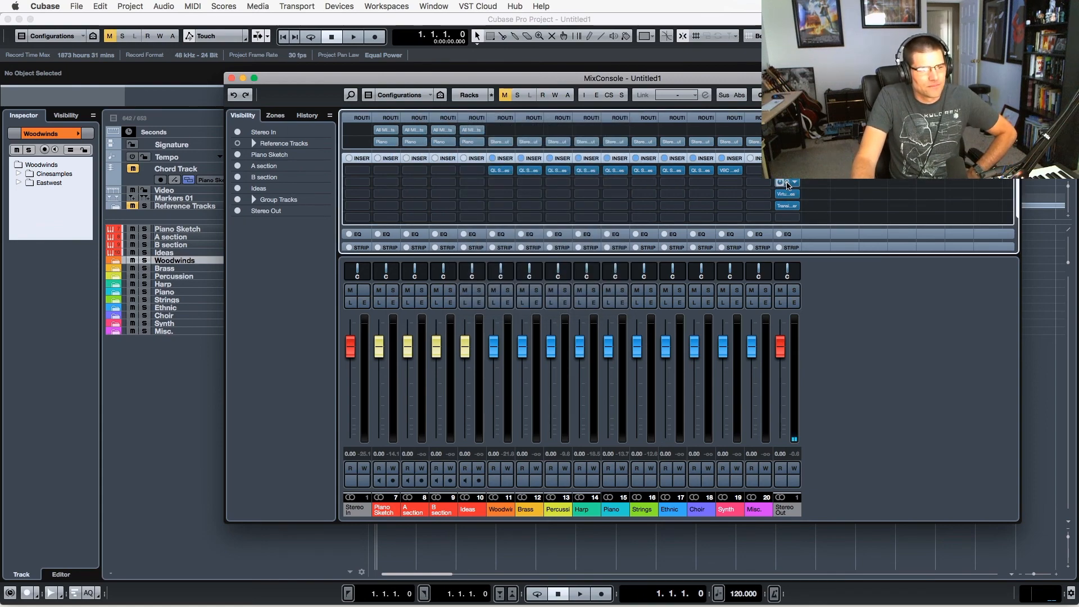
{"action": "left_click", "coordinate": [786, 183]}
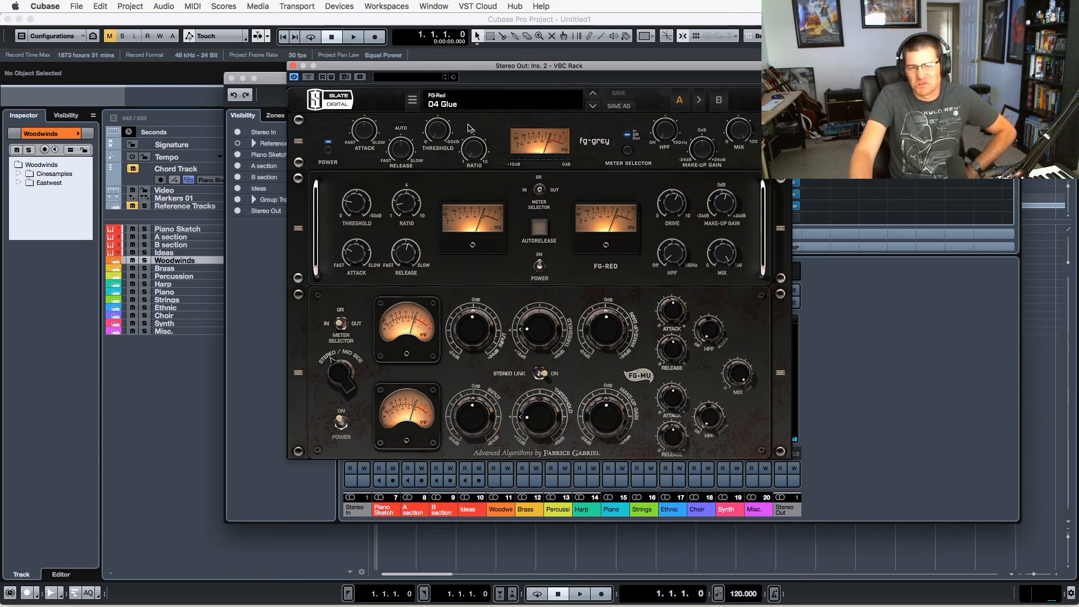
{"action": "left_click", "coordinate": [292, 65]}
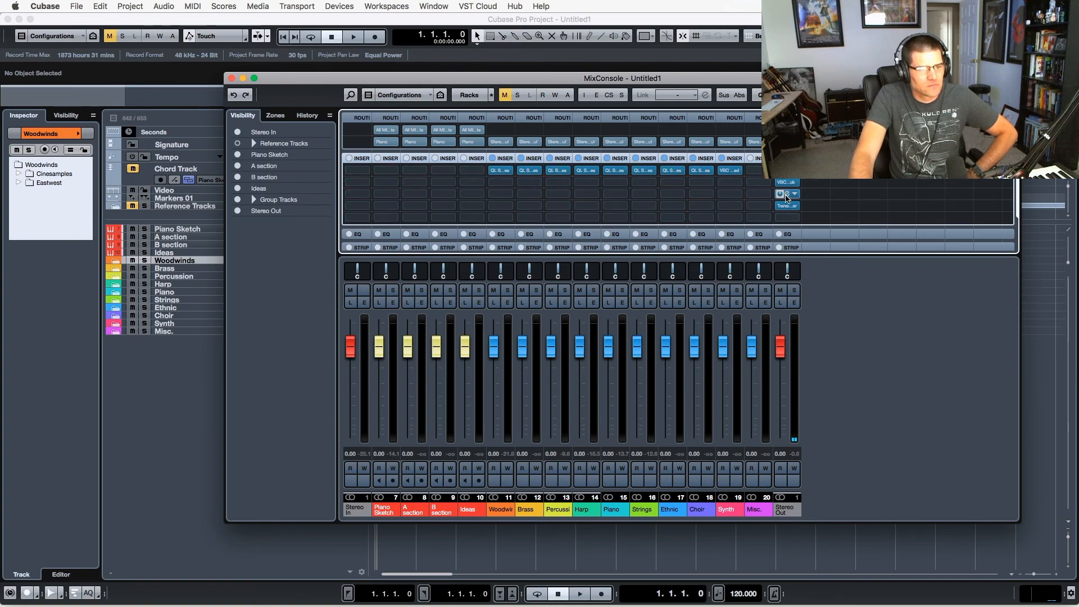
Show the Virtual Tape Machines and Transient Master inserts on the Stereo Out channel, closing each window.
{"action": "left_click", "coordinate": [785, 195]}
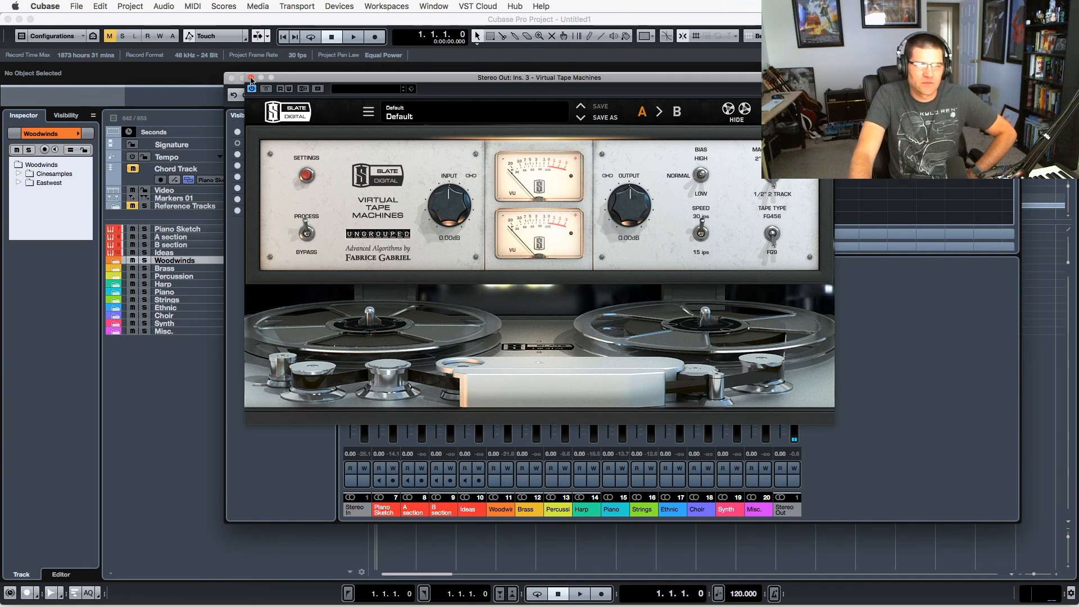
{"action": "left_click_drag", "start_coordinate": [397, 80], "coordinate": [310, 75]}
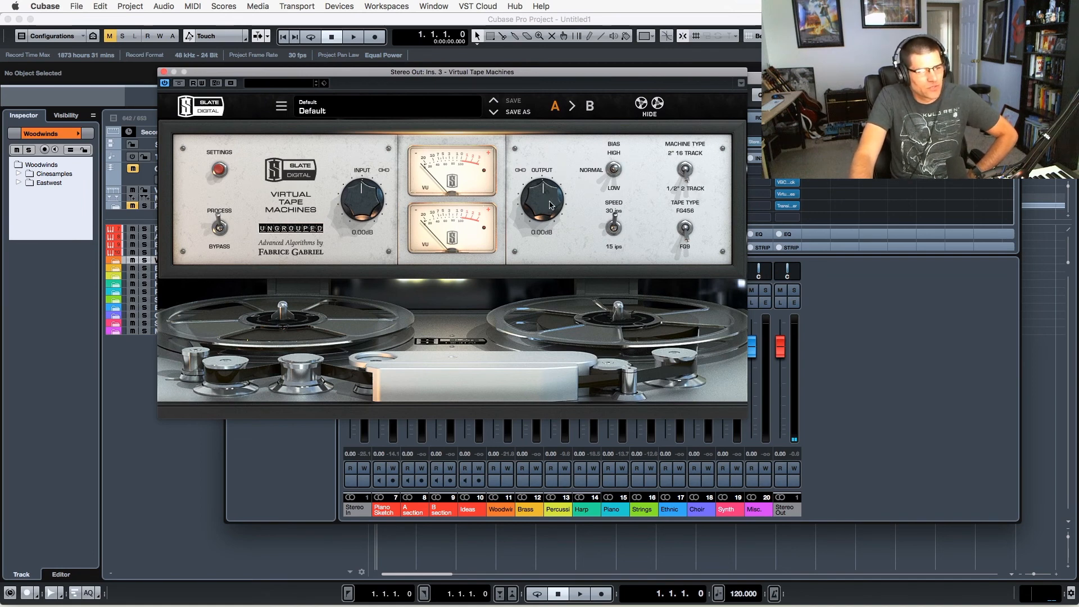
{"action": "left_click", "coordinate": [164, 72]}
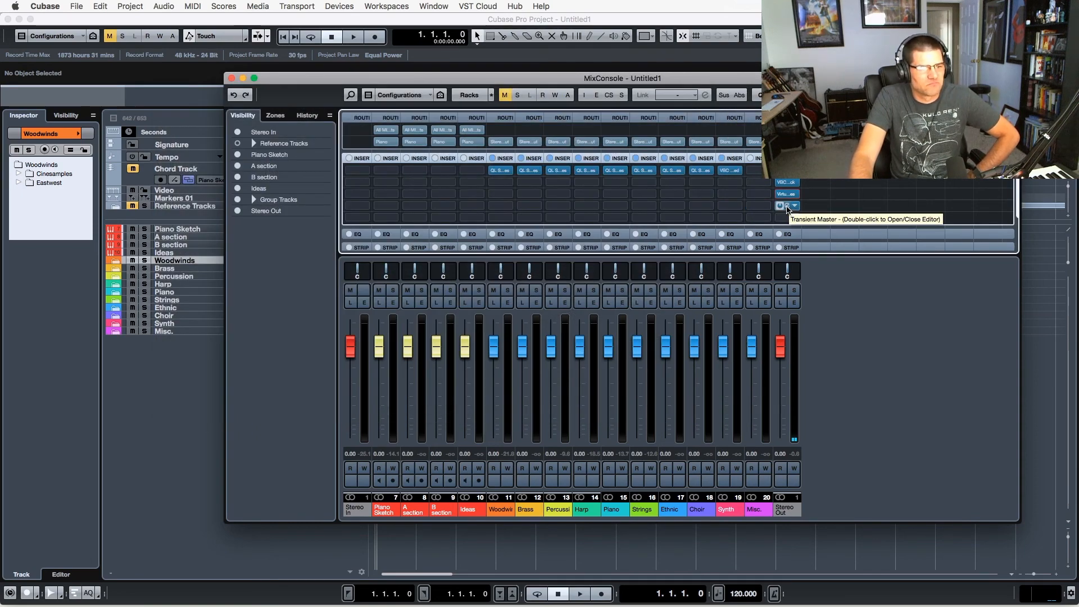
{"action": "double_click", "coordinate": [788, 209]}
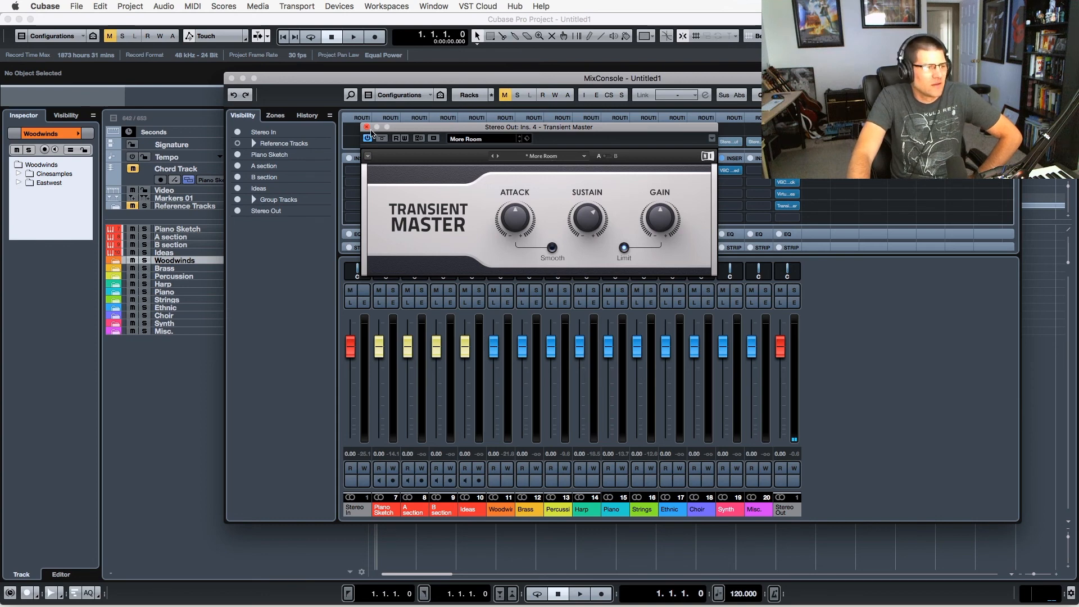
{"action": "left_click", "coordinate": [366, 127]}
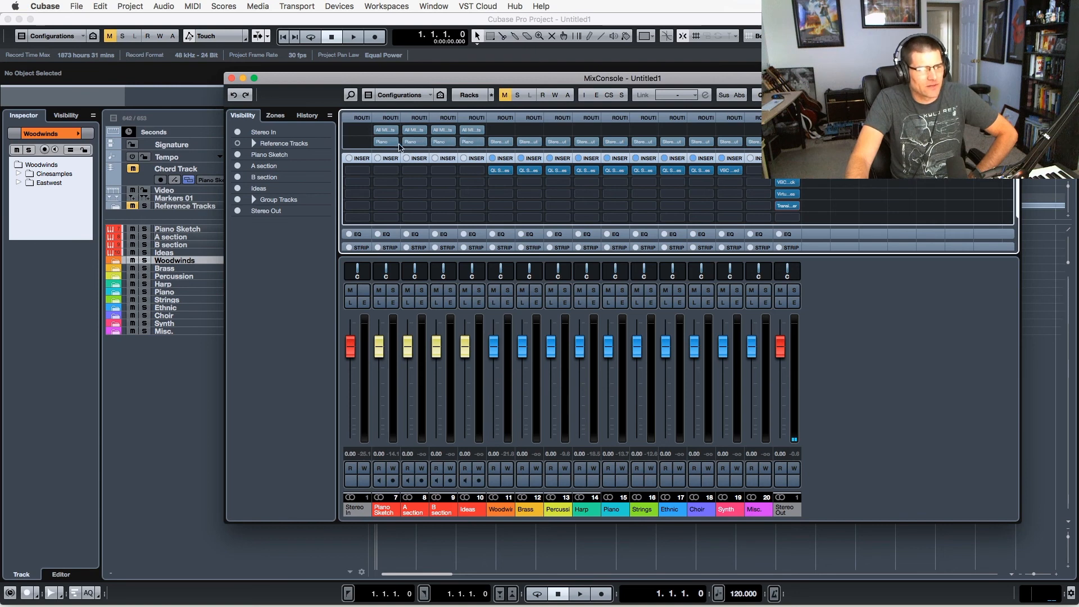
Select the Piano Sketch channel, view its channel strip preset options without choosing one, and close the MixConsole.
{"action": "left_click", "coordinate": [388, 512]}
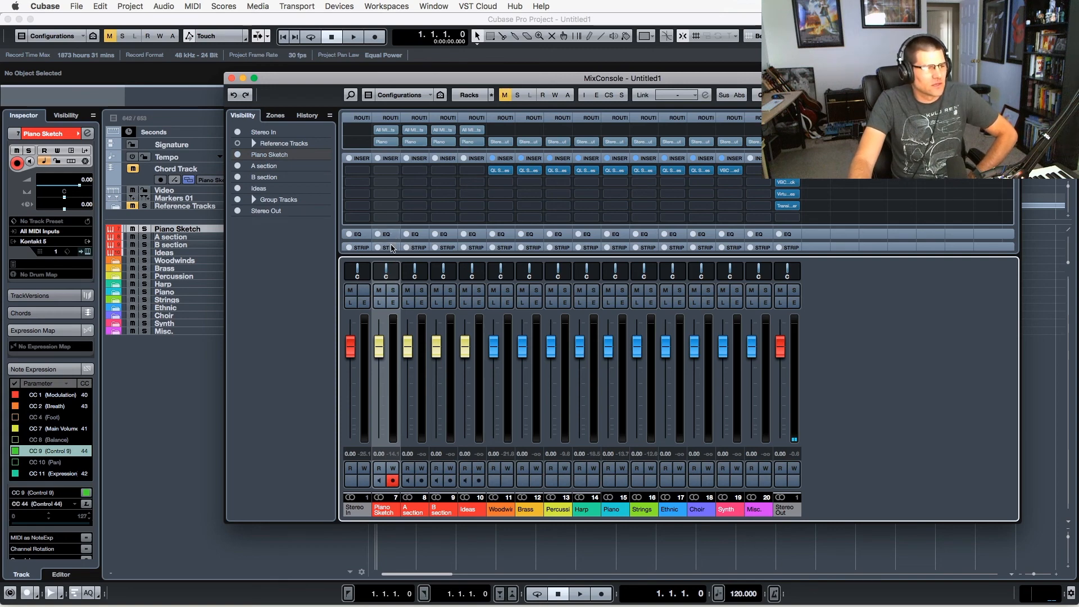
{"action": "left_click", "coordinate": [392, 247]}
{"action": "scroll", "coordinate": [392, 241], "scroll_direction": "up", "scroll_amount": 3}
{"action": "left_click", "coordinate": [393, 233]}
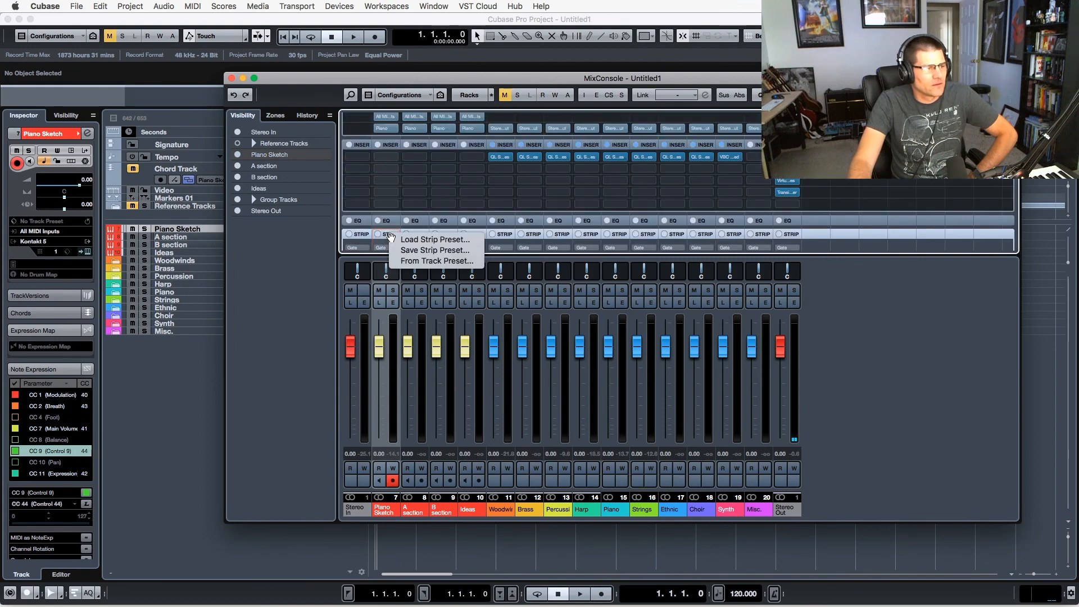
{"action": "left_click", "coordinate": [910, 342]}
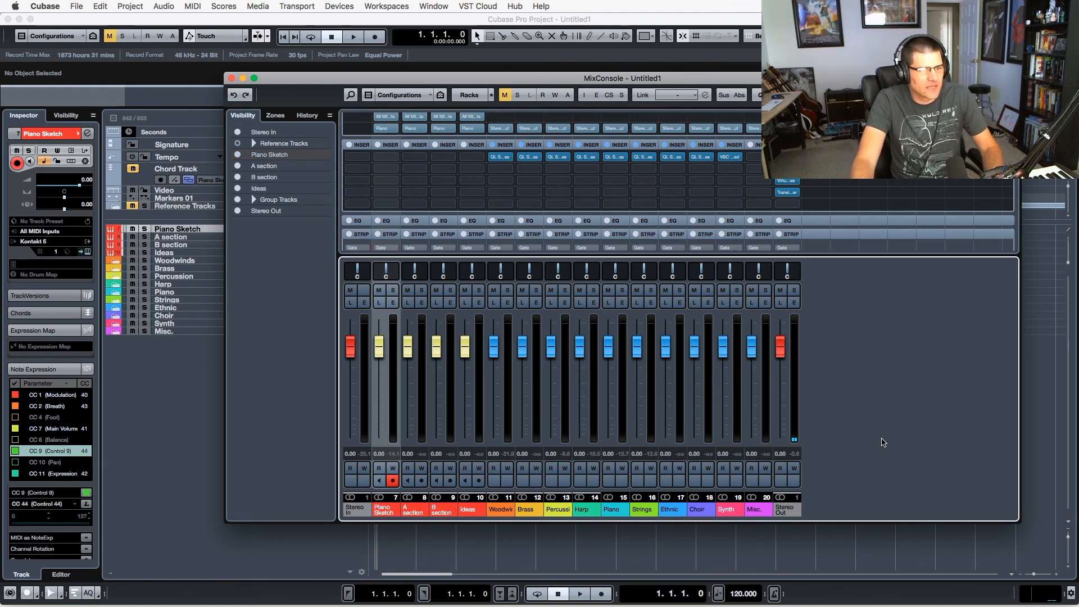
{"action": "key", "text": "F3"}
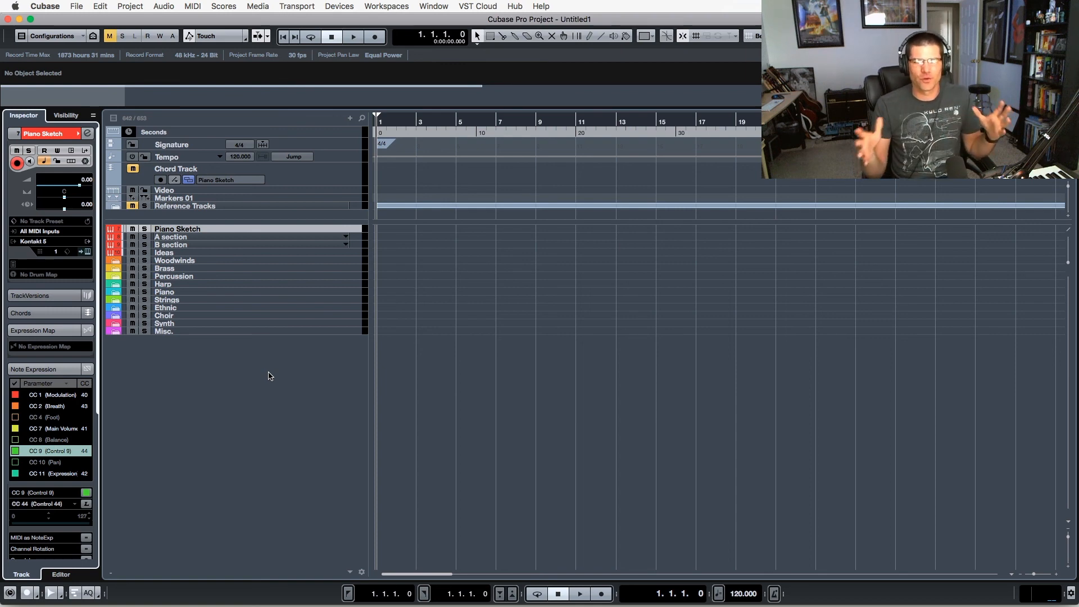
Expand the Brass folder and its Cinesamples subfolder in the track list.
{"action": "left_click", "coordinate": [115, 269]}
{"action": "left_click", "coordinate": [118, 268]}
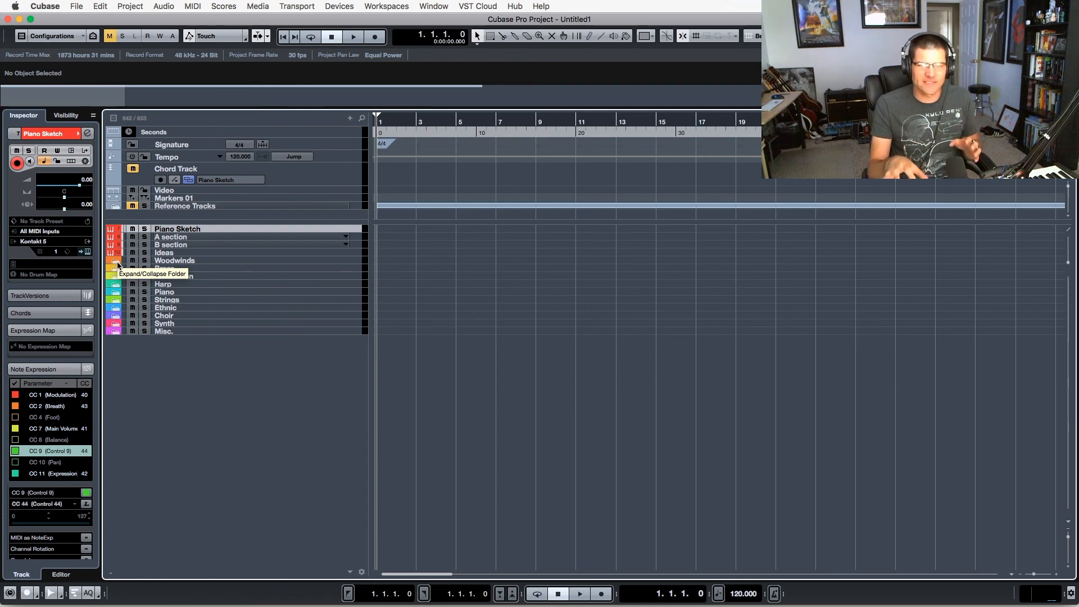
{"action": "left_click", "coordinate": [116, 267]}
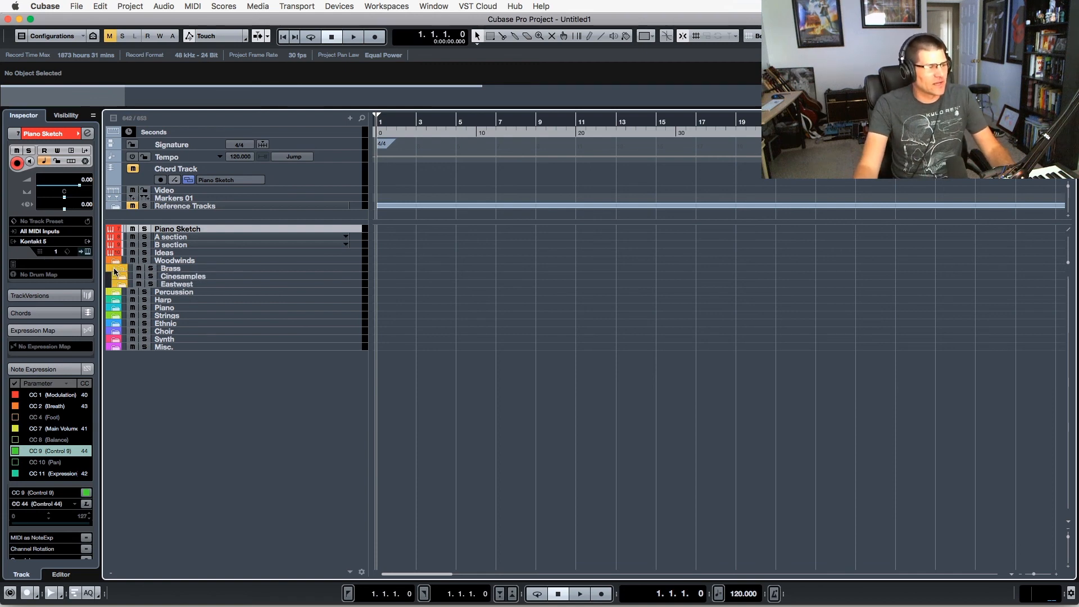
{"action": "left_click", "coordinate": [127, 276]}
Hide the instrument tracks and show all project tracks again, collapsing the Cinesamples and Brass folders.
{"action": "key", "text": "ctrl+alt+h"}
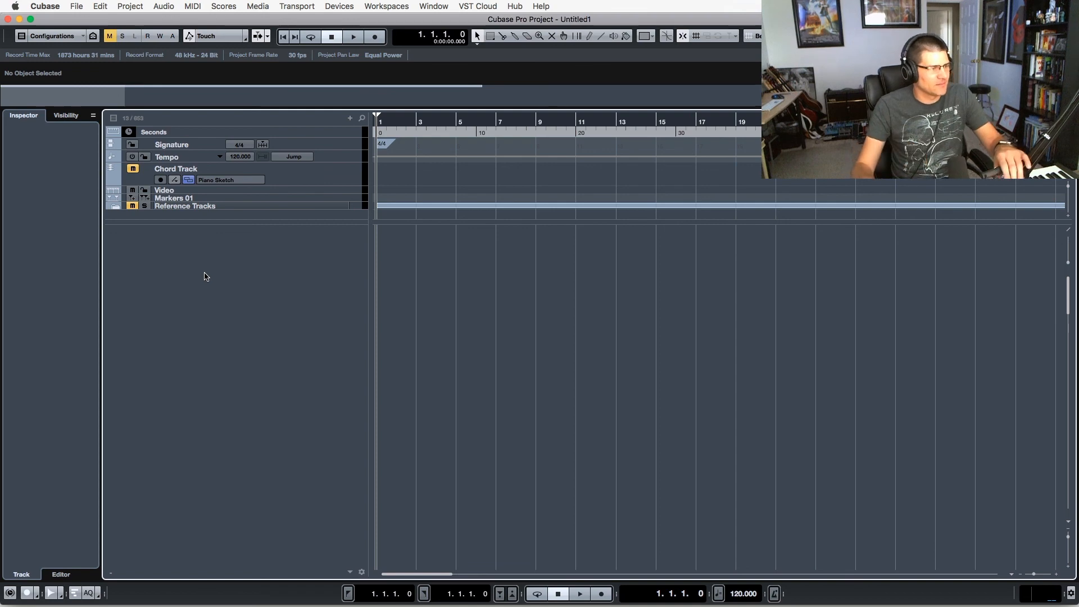
{"action": "key", "text": "ctrl+shift+a"}
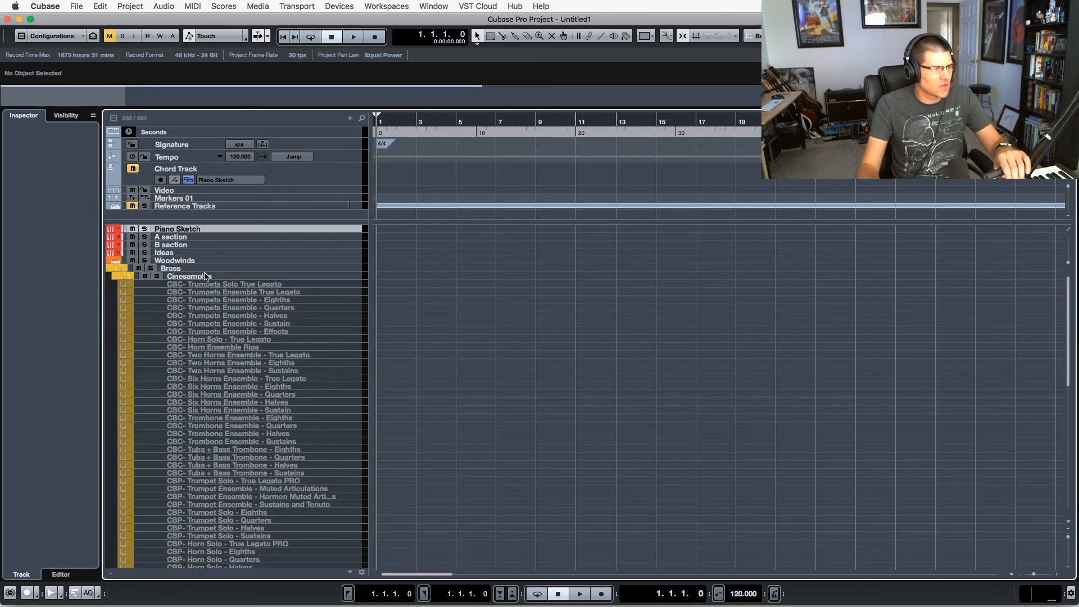
{"action": "left_click", "coordinate": [122, 274]}
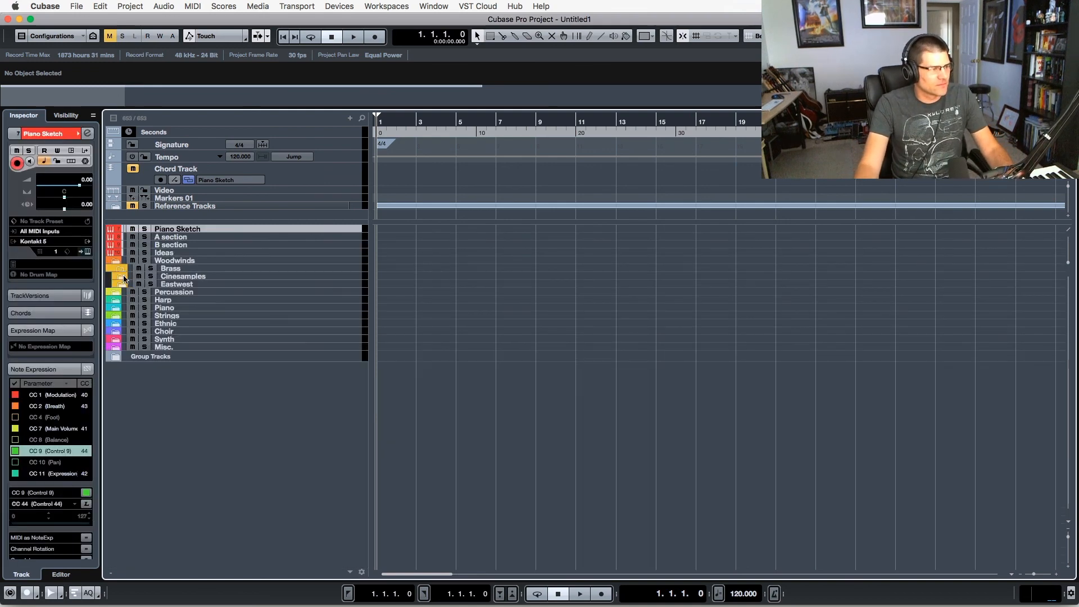
{"action": "left_click", "coordinate": [111, 262]}
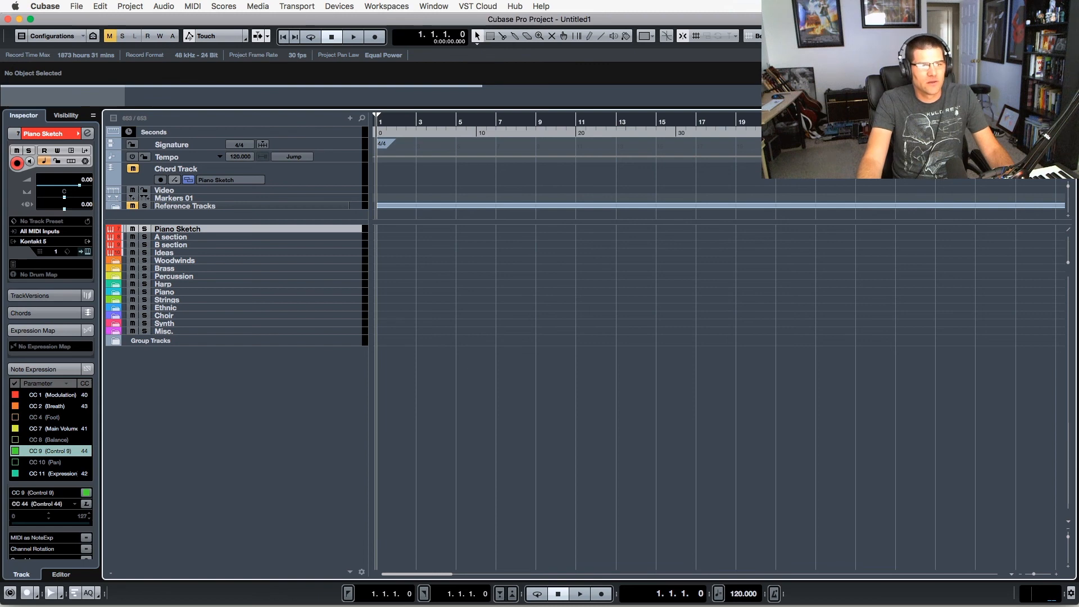
{"action": "left_click", "coordinate": [1070, 36]}
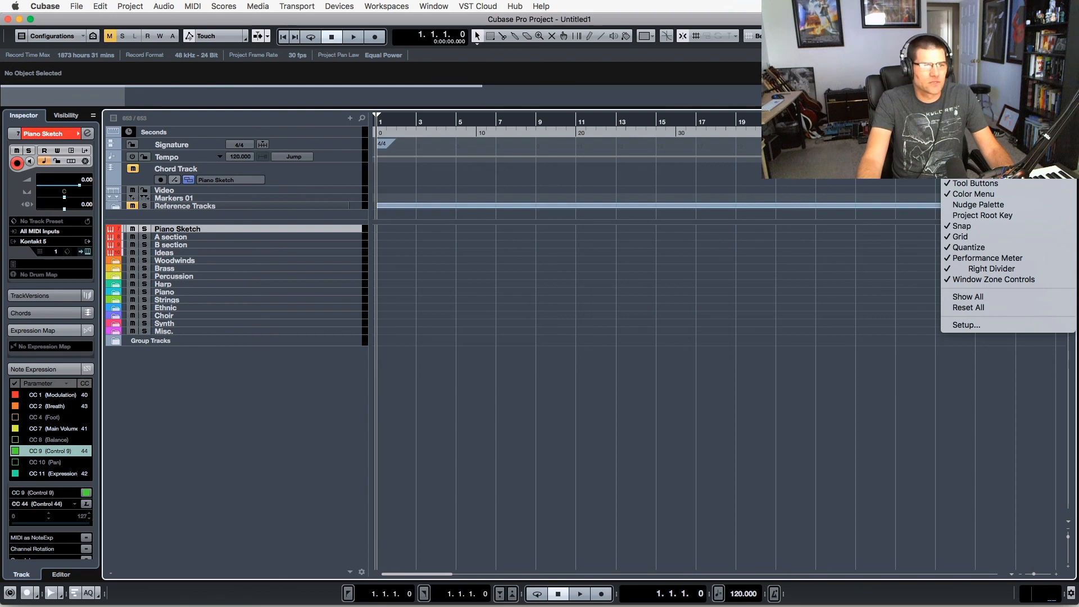
{"action": "key", "text": "Escape"}
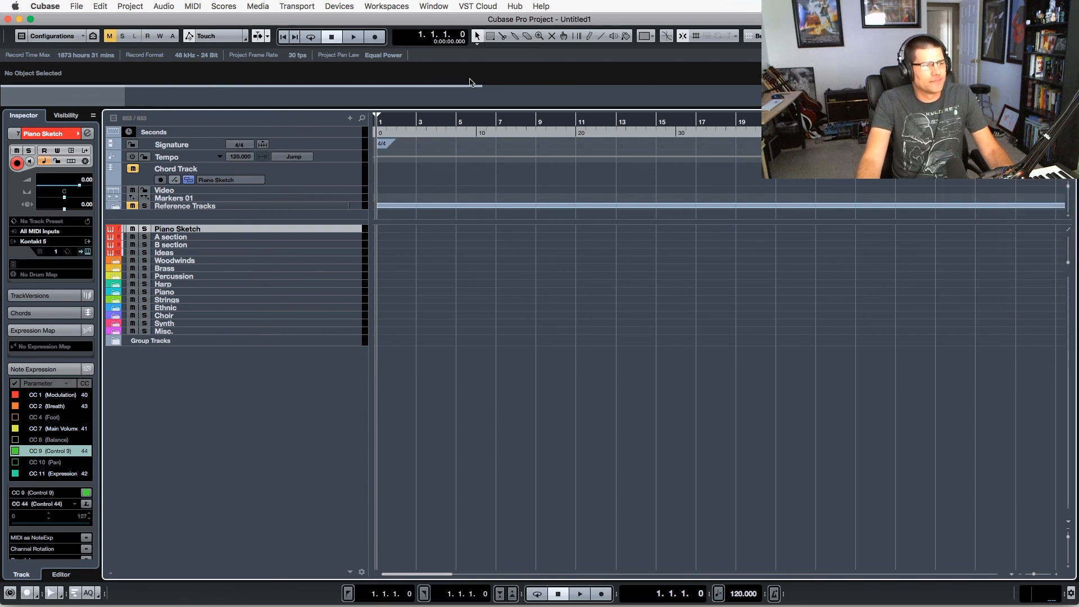